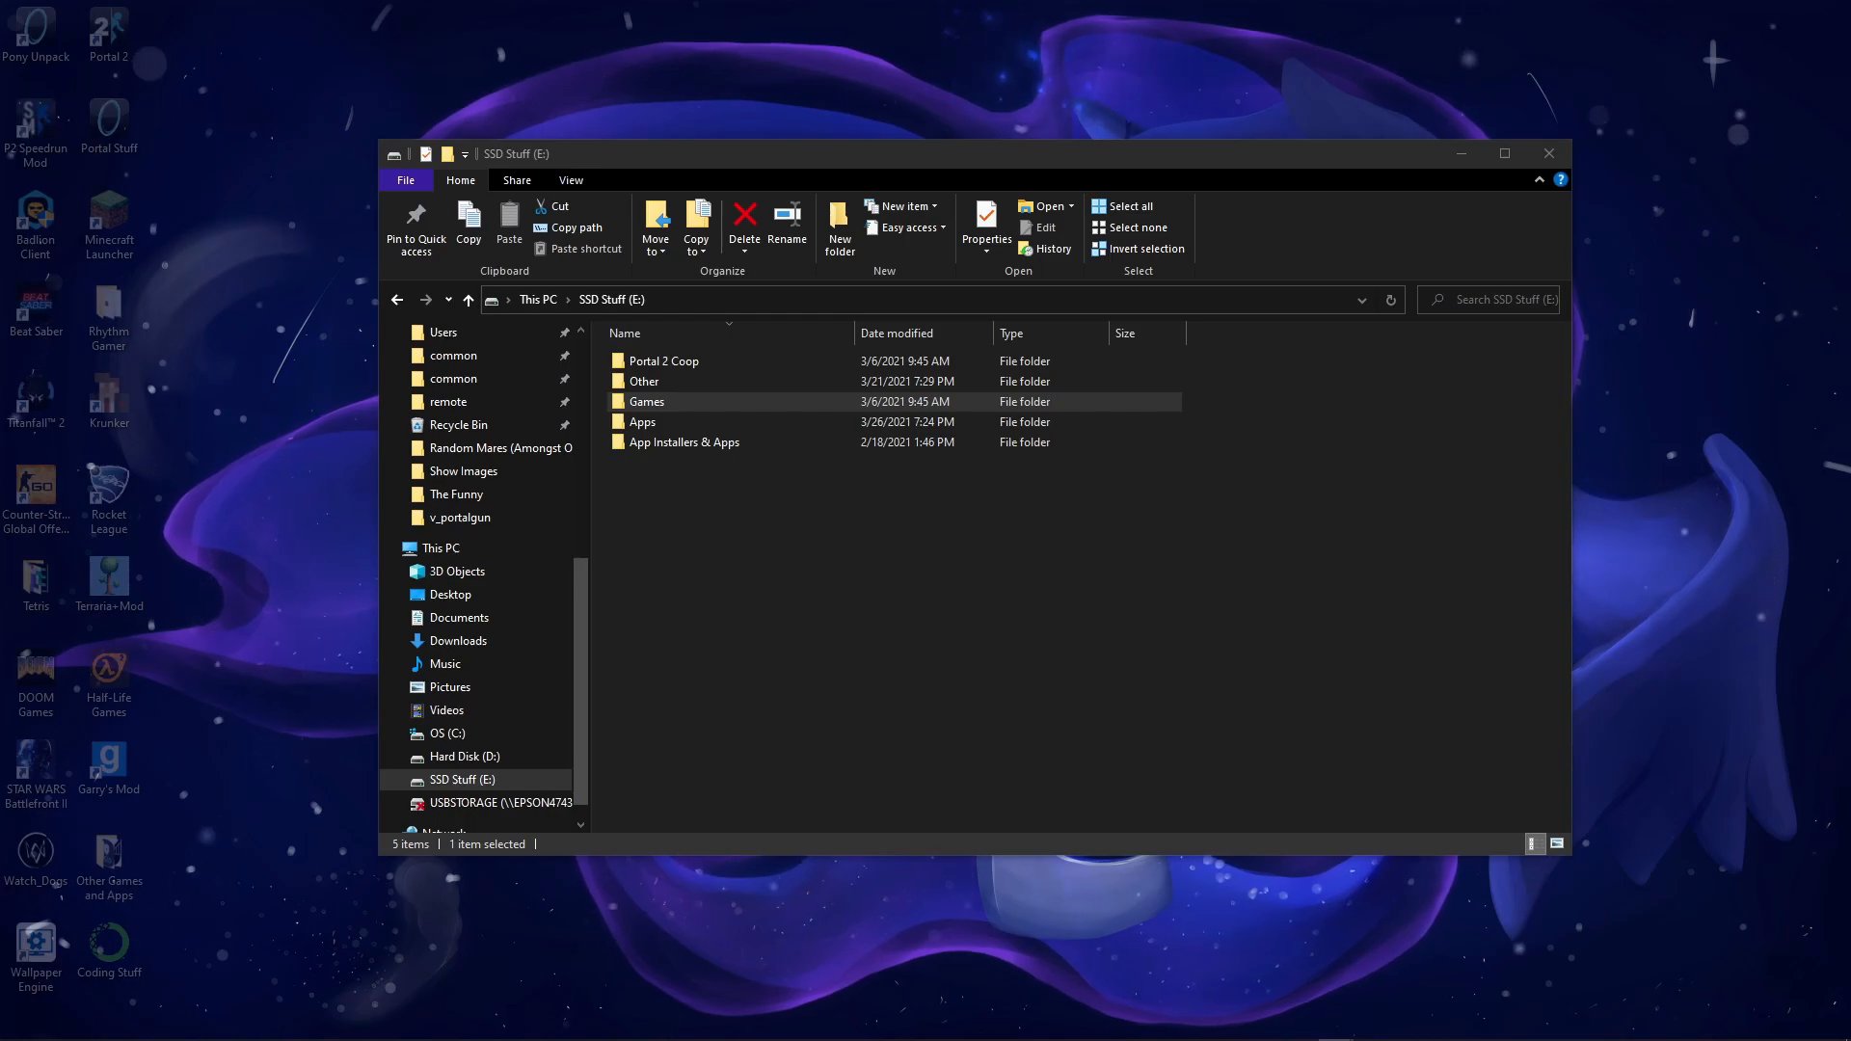
Open the Games > Other Games > Pony Unpack folder on the SSD Stuff (E:) drive.
left_click(773, 405)
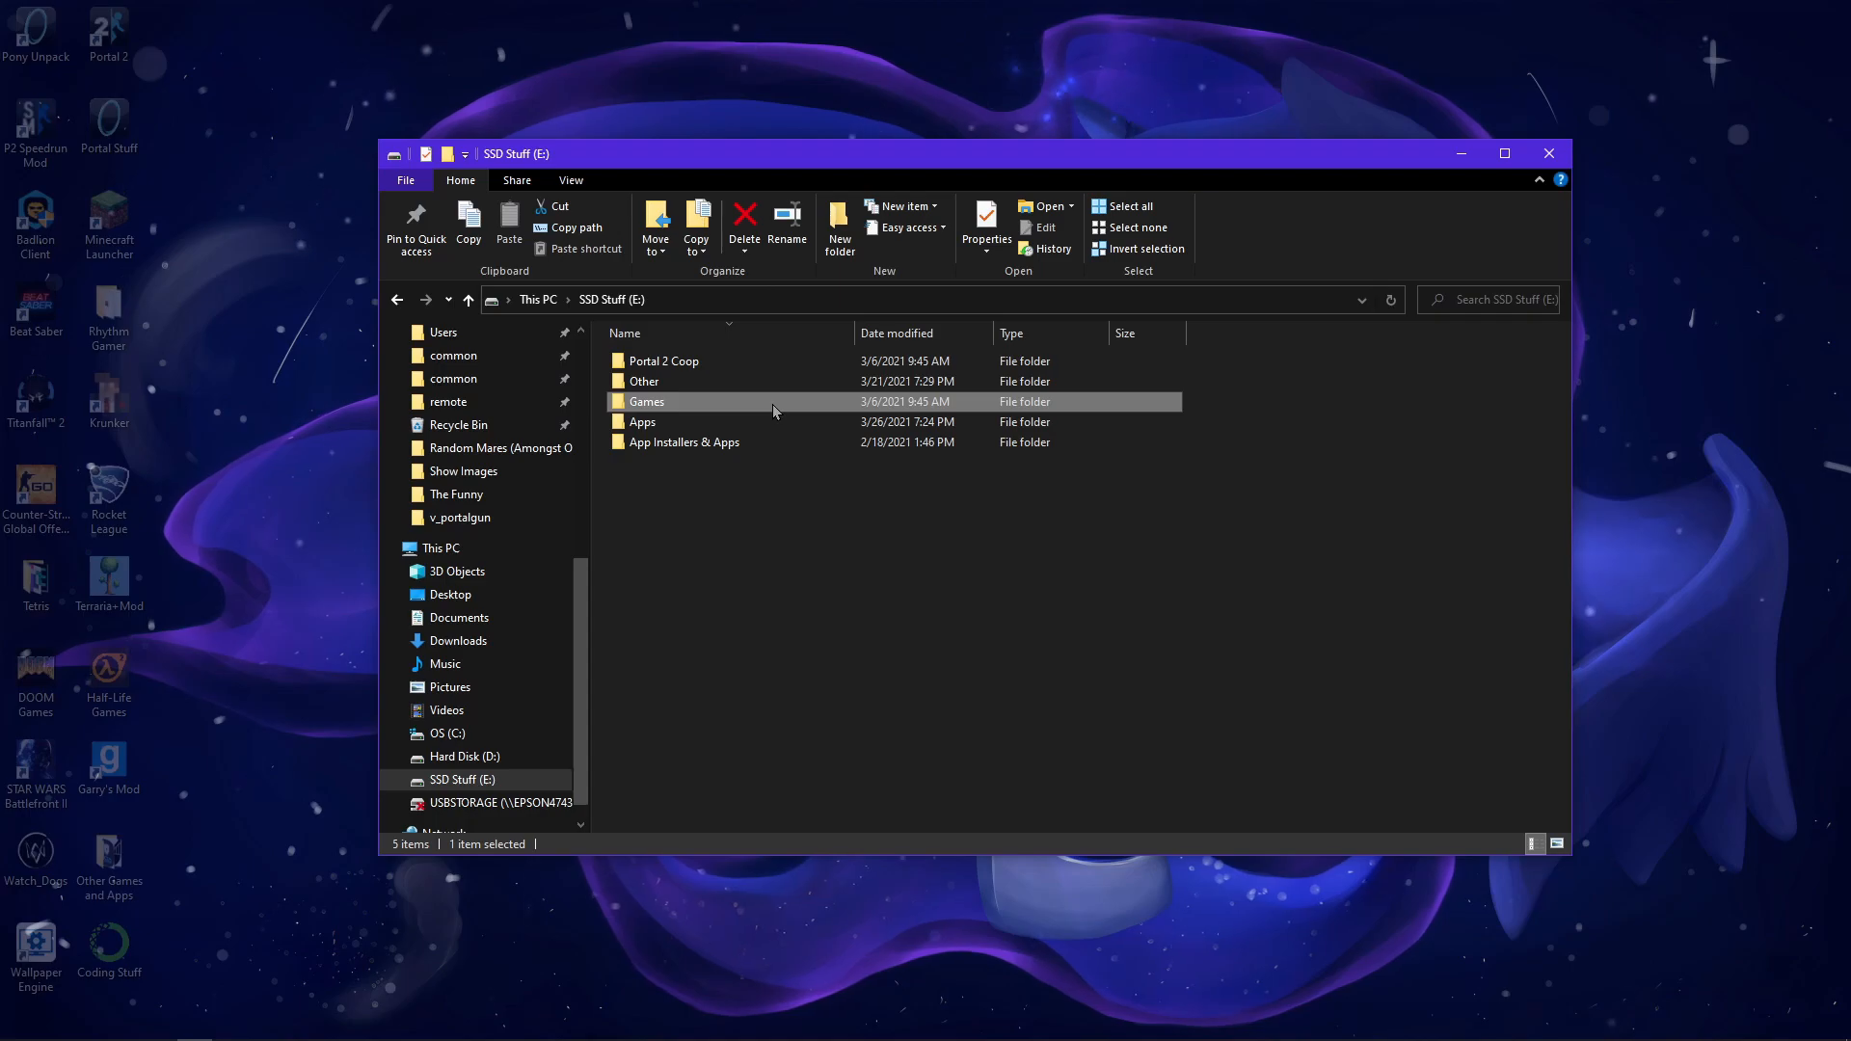
double_click(772, 403)
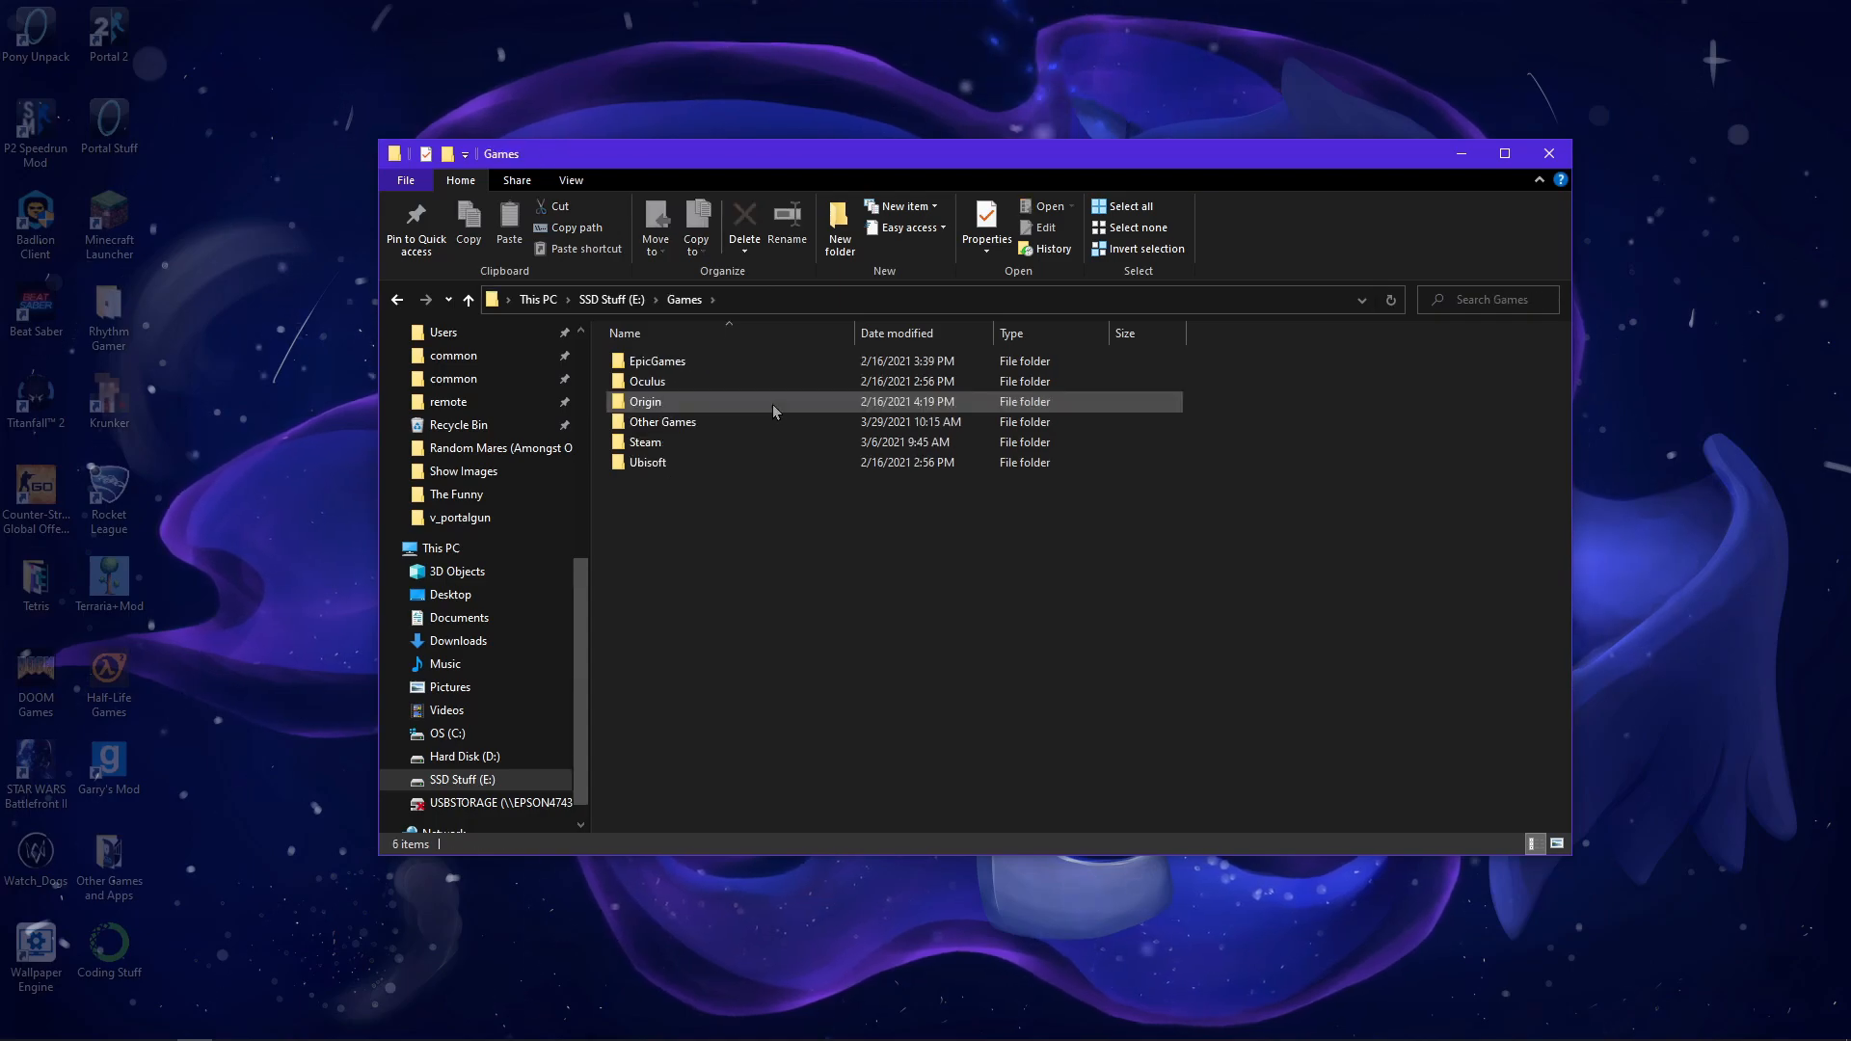
double_click(716, 422)
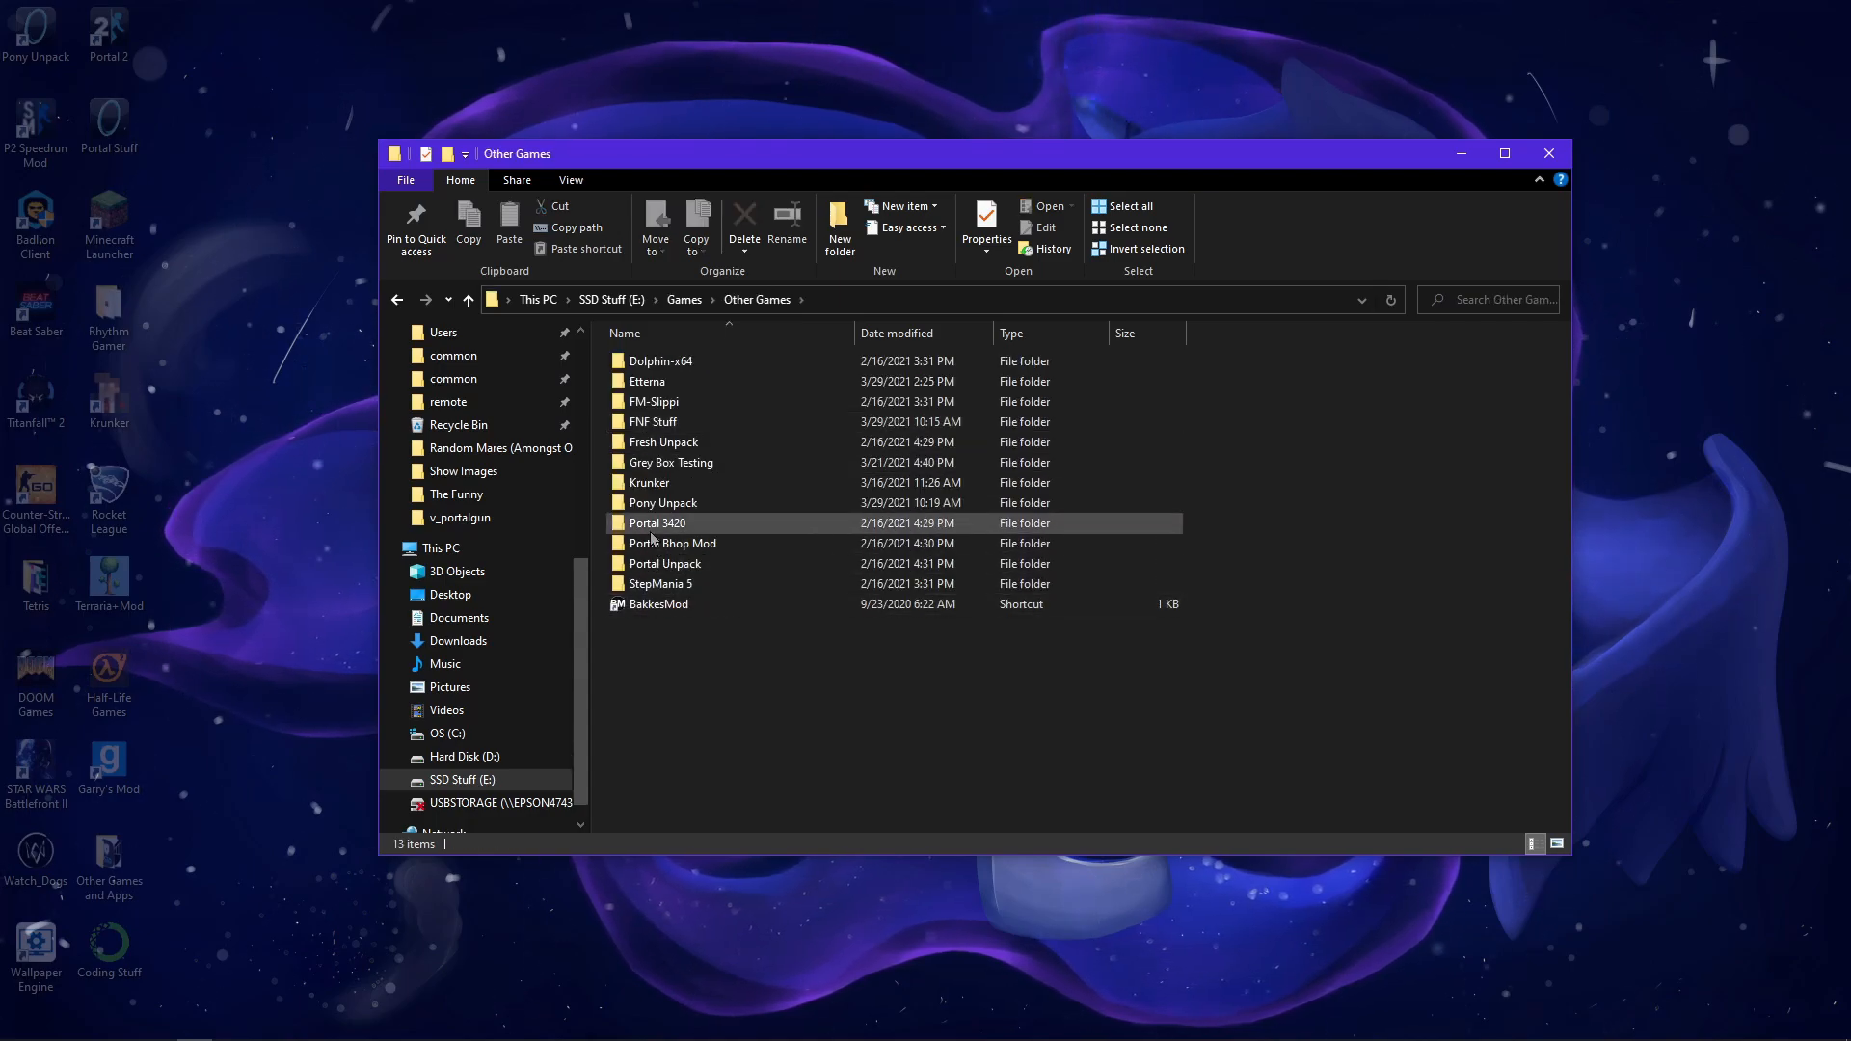
double_click(658, 503)
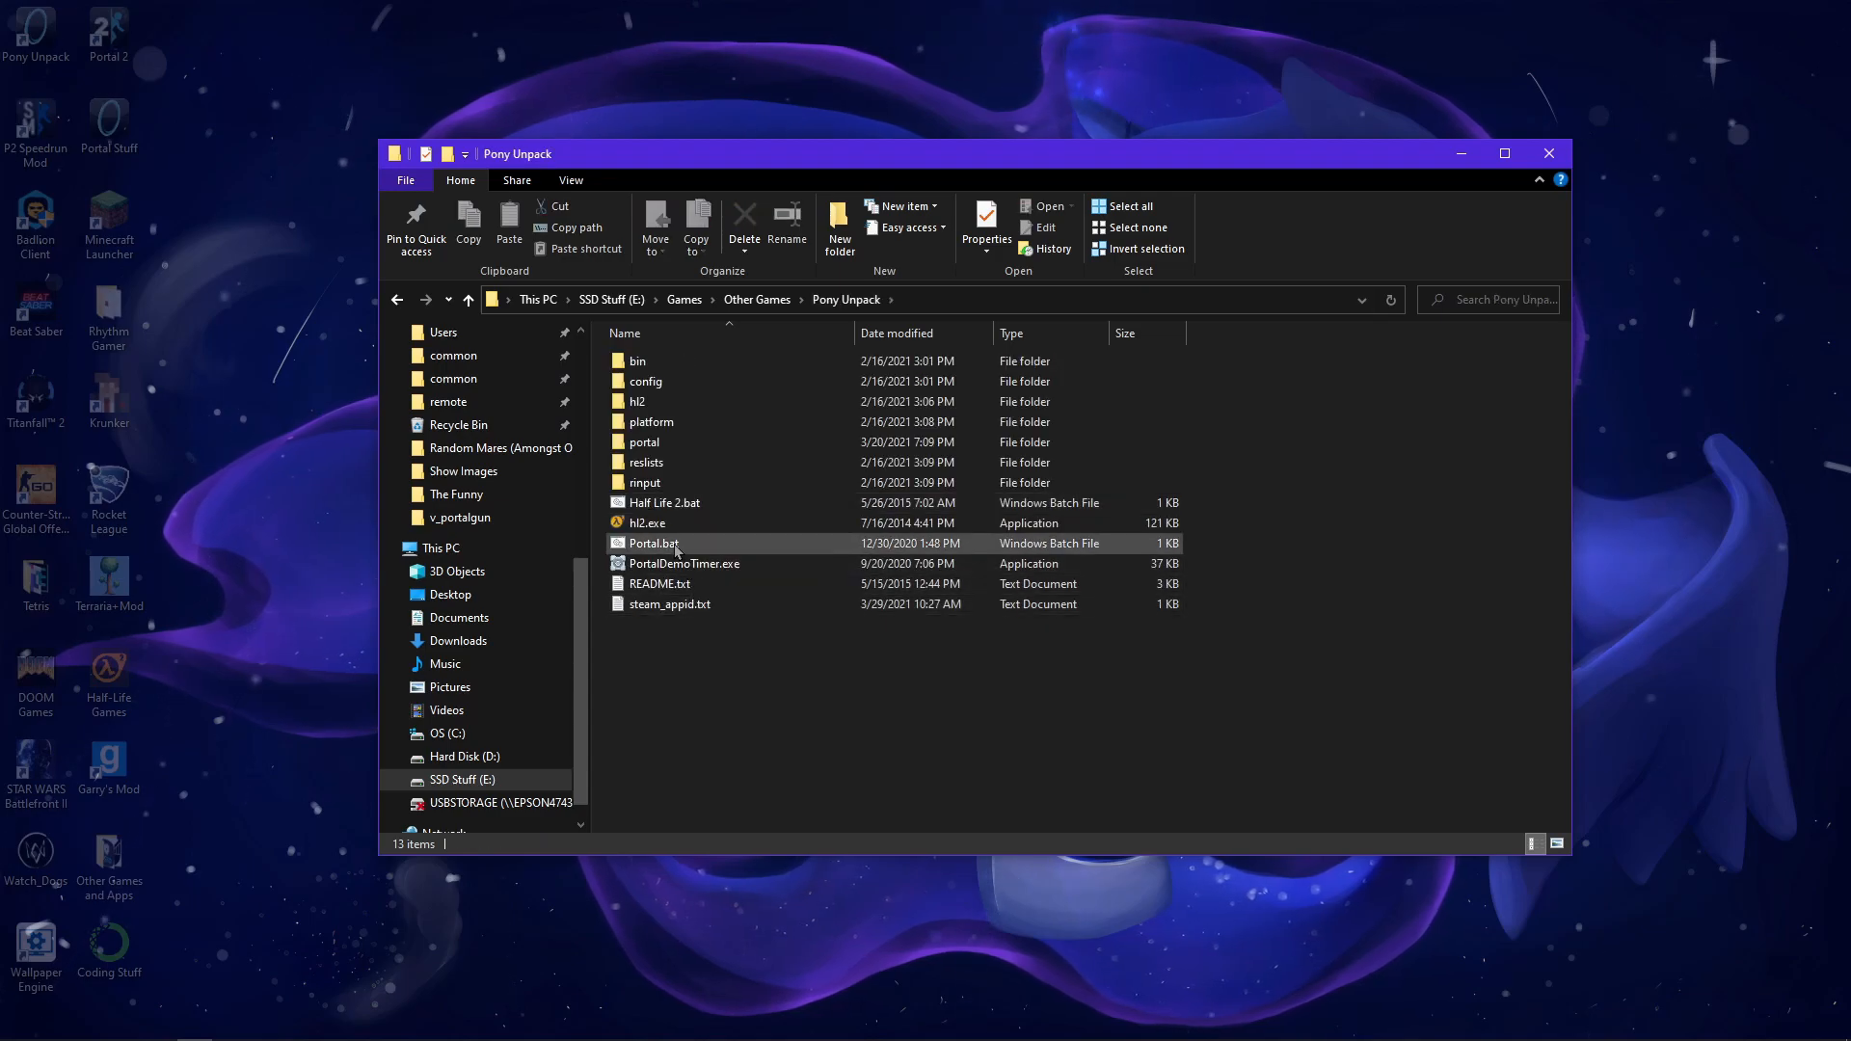
Open Portal.bat for editing and append "-tools -nop4" to the end of its start hl2.exe line.
right_click(645, 544)
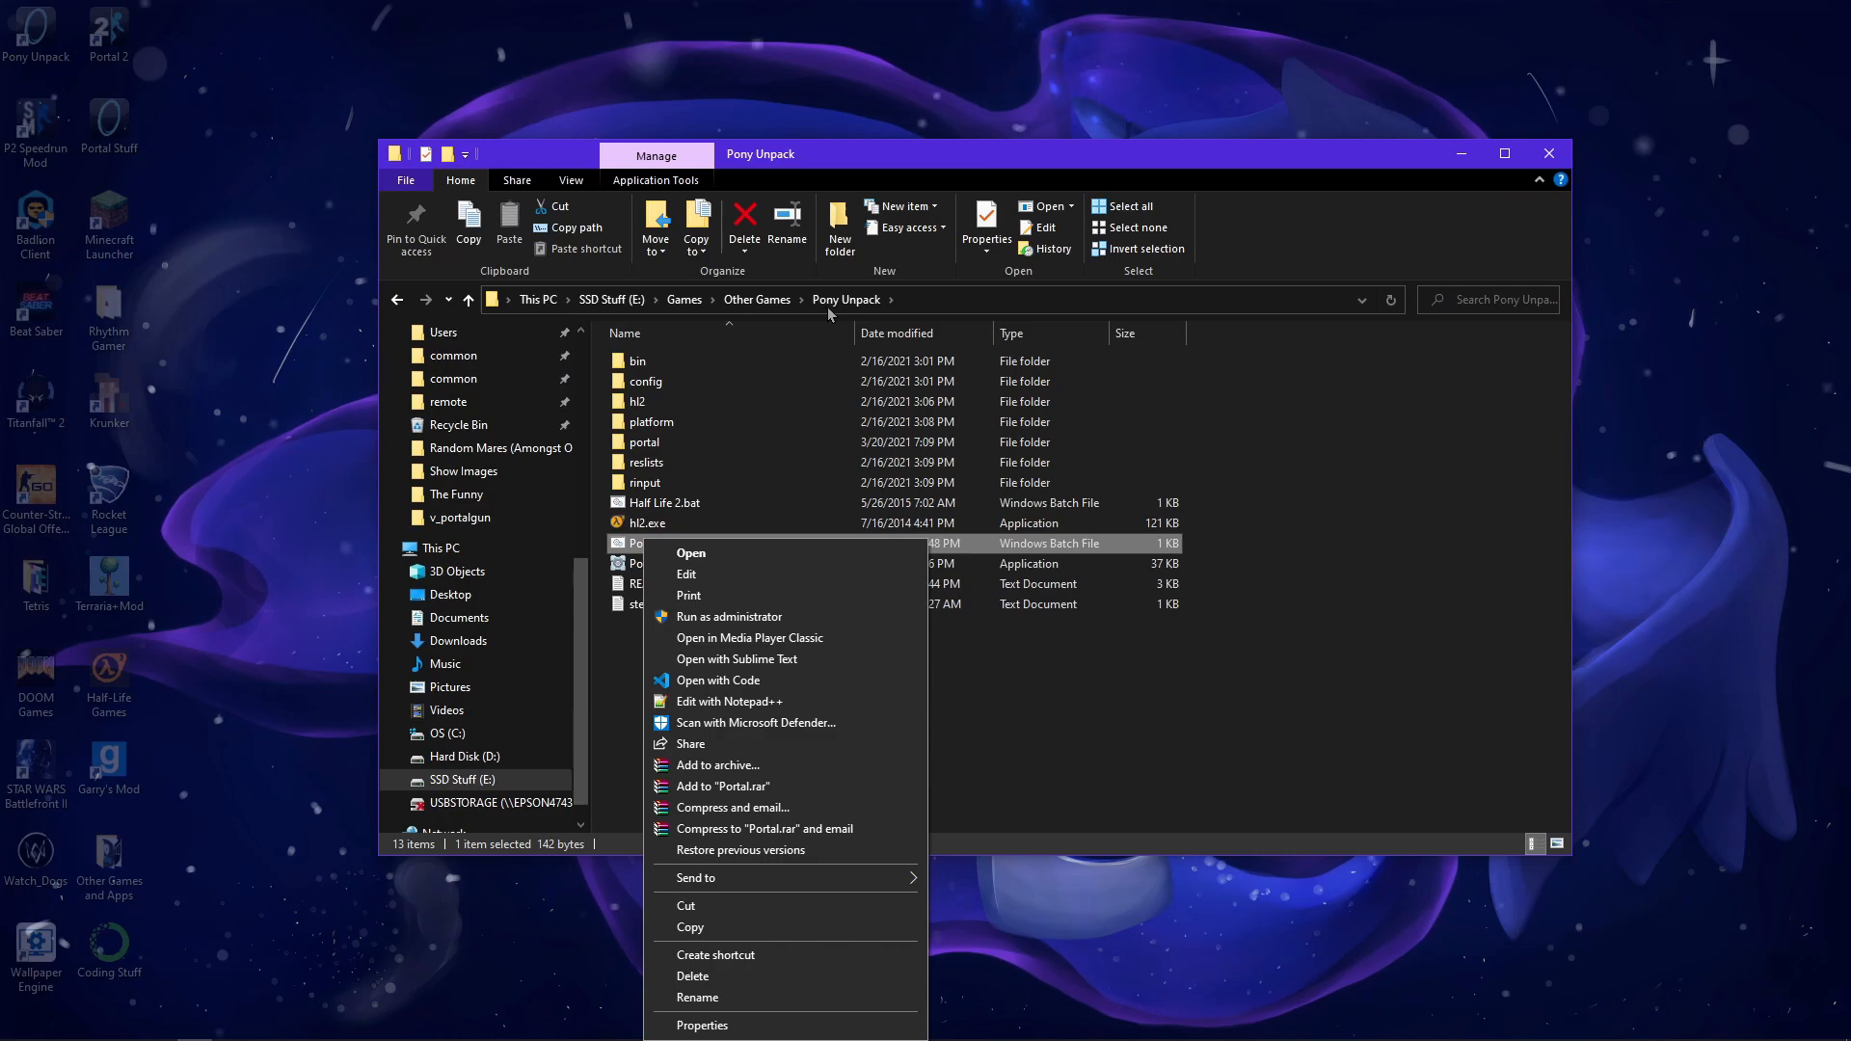
left_click(750, 573)
left_click(1029, 279)
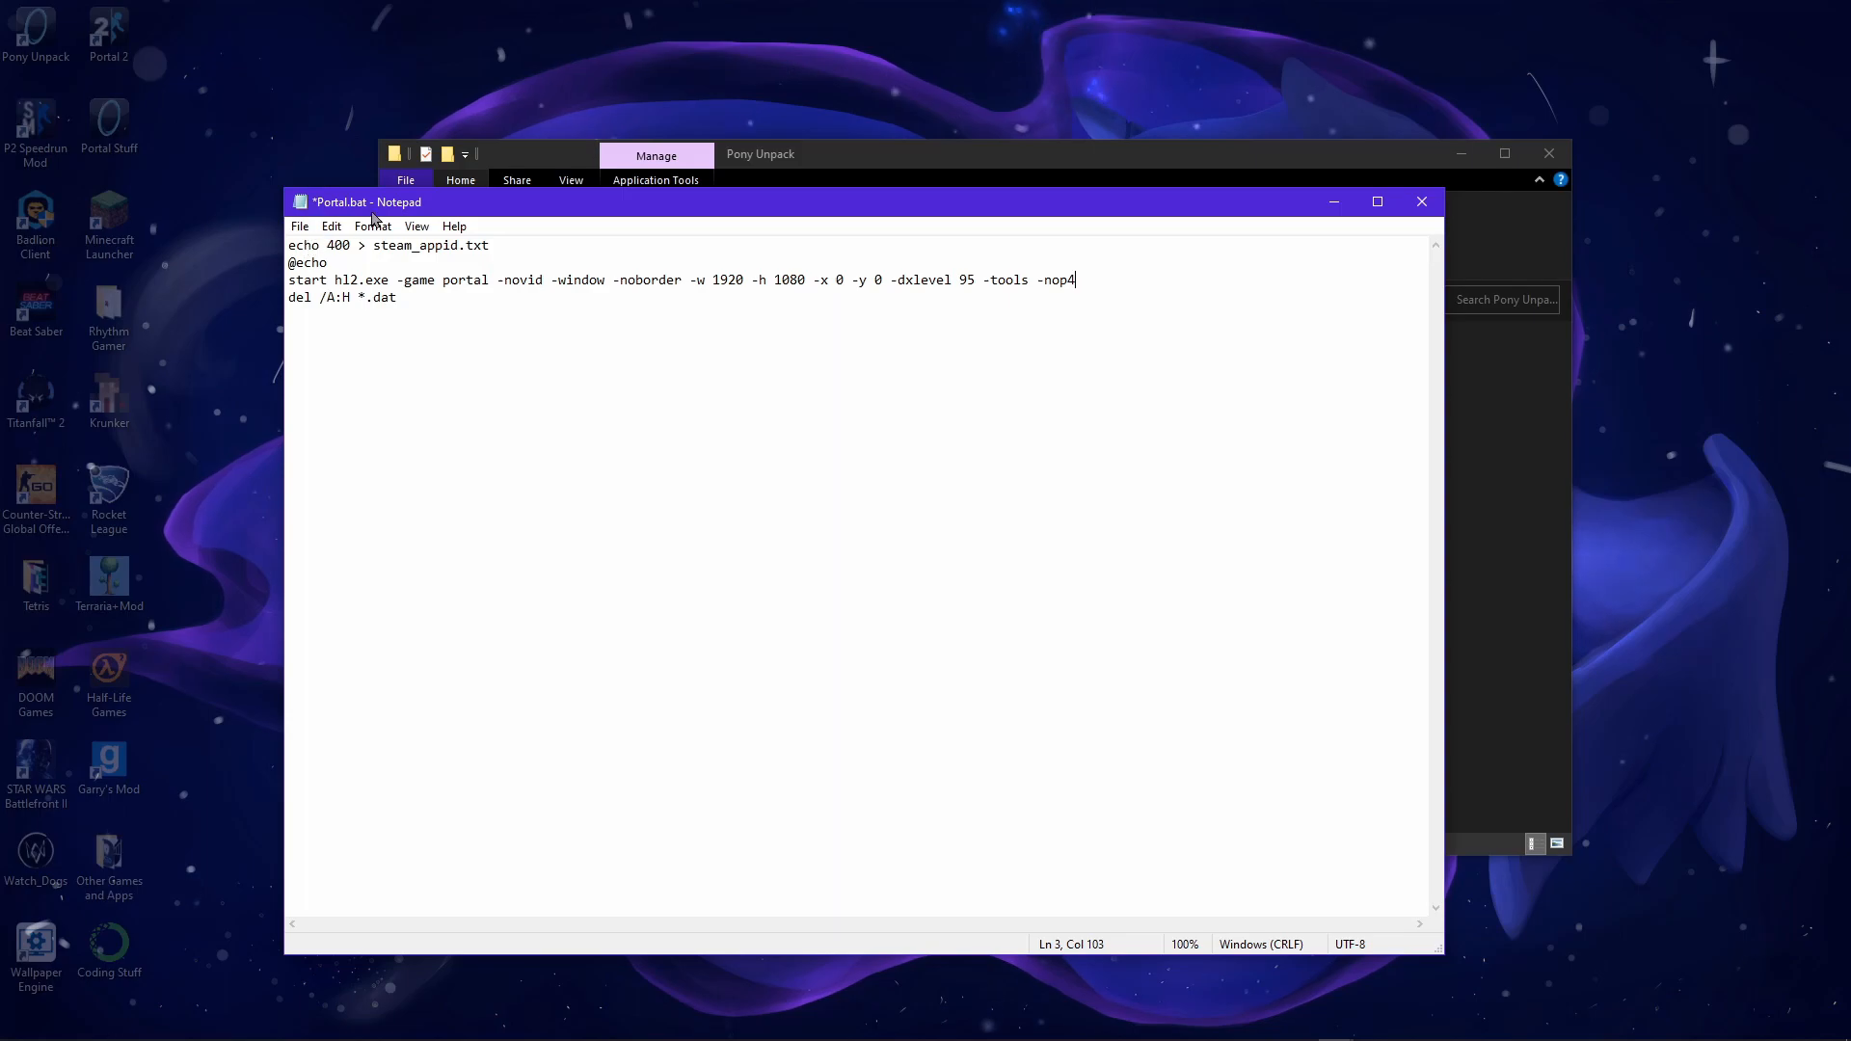
Save the edited batch file as a copy named "Particle editor.bat" in the Pony Unpack folder and close Notepad.
left_click(293, 228)
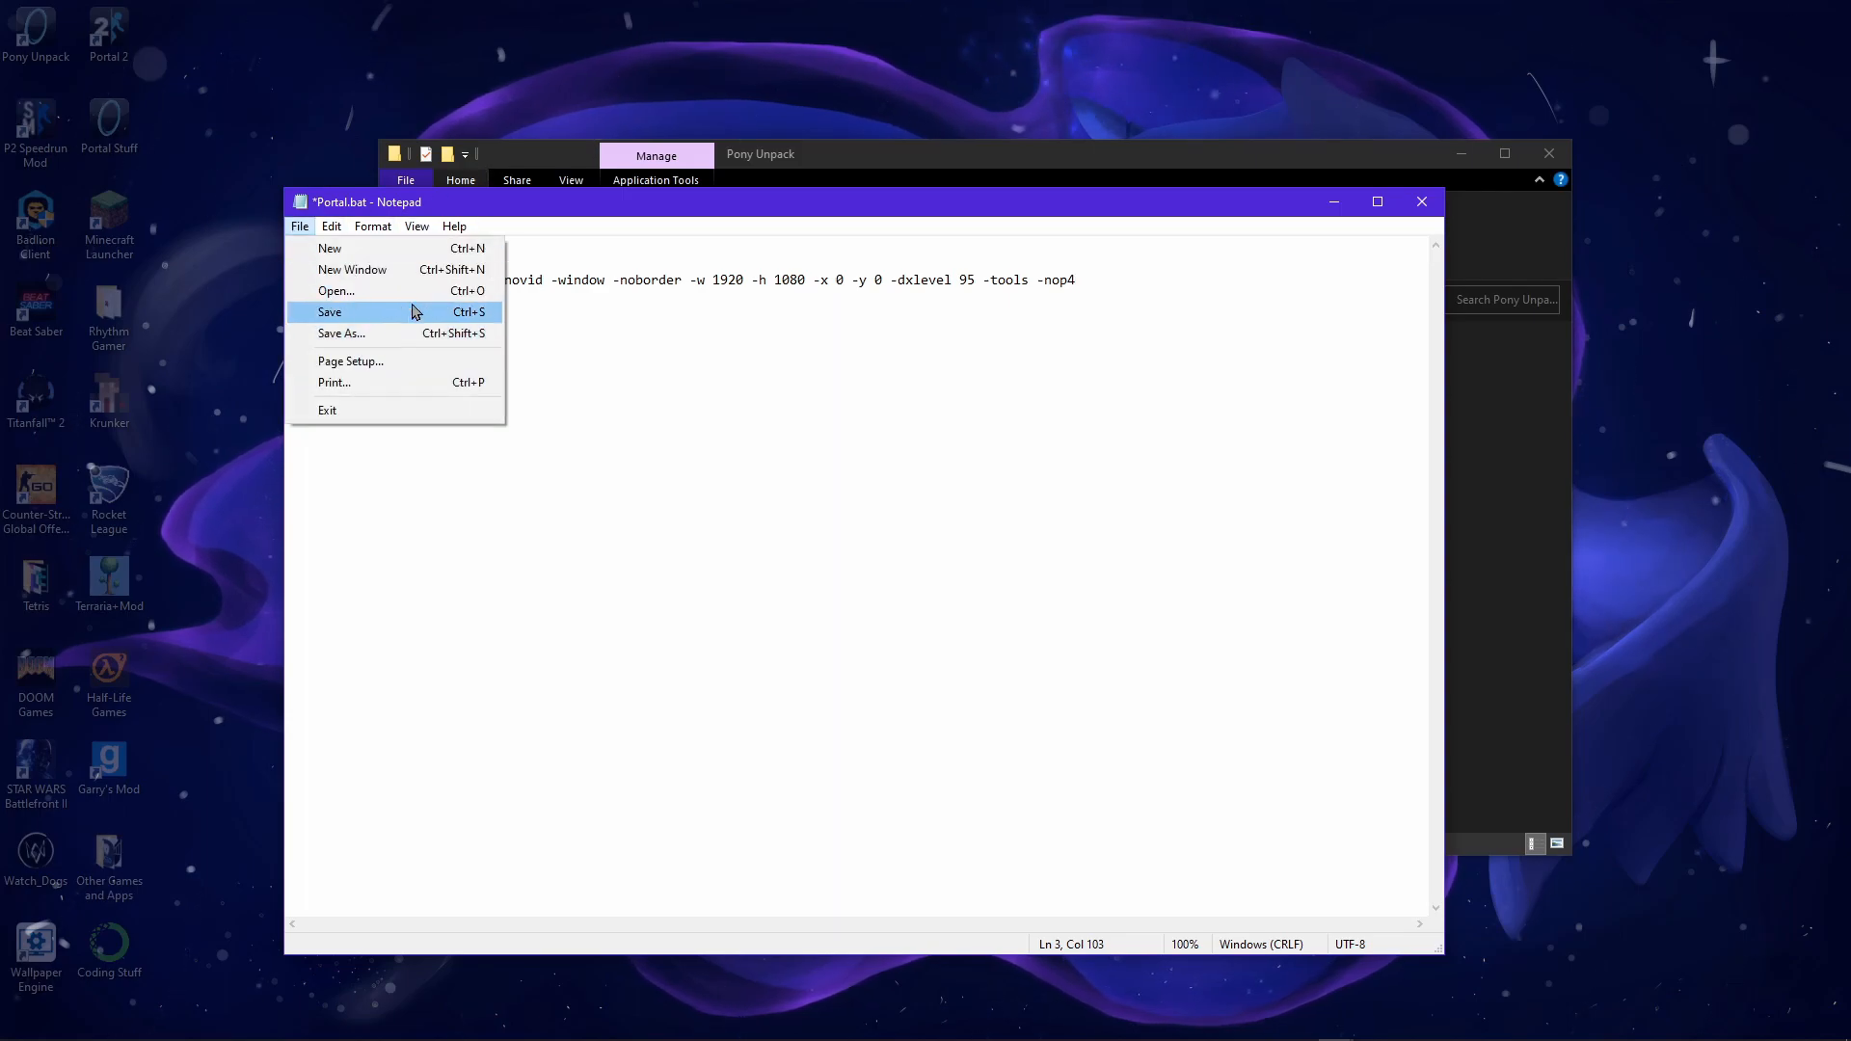
left_click(361, 336)
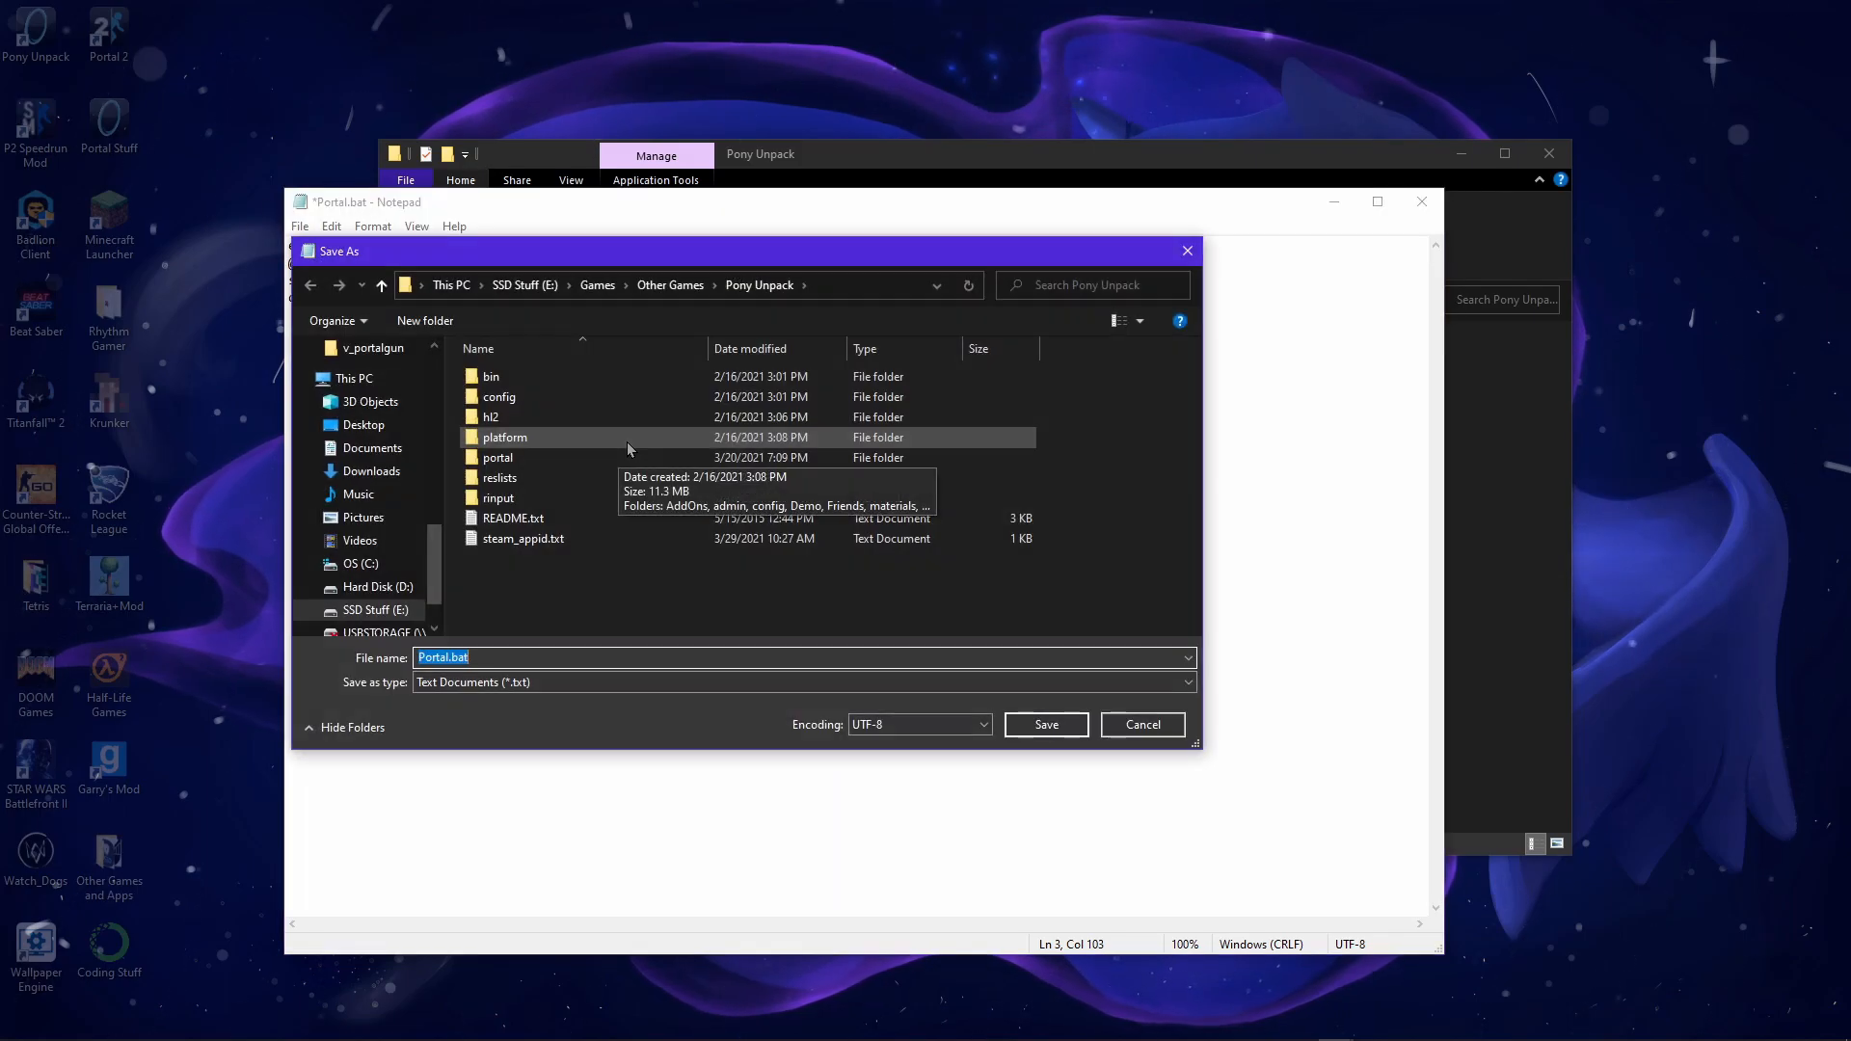
key("BackSpace")
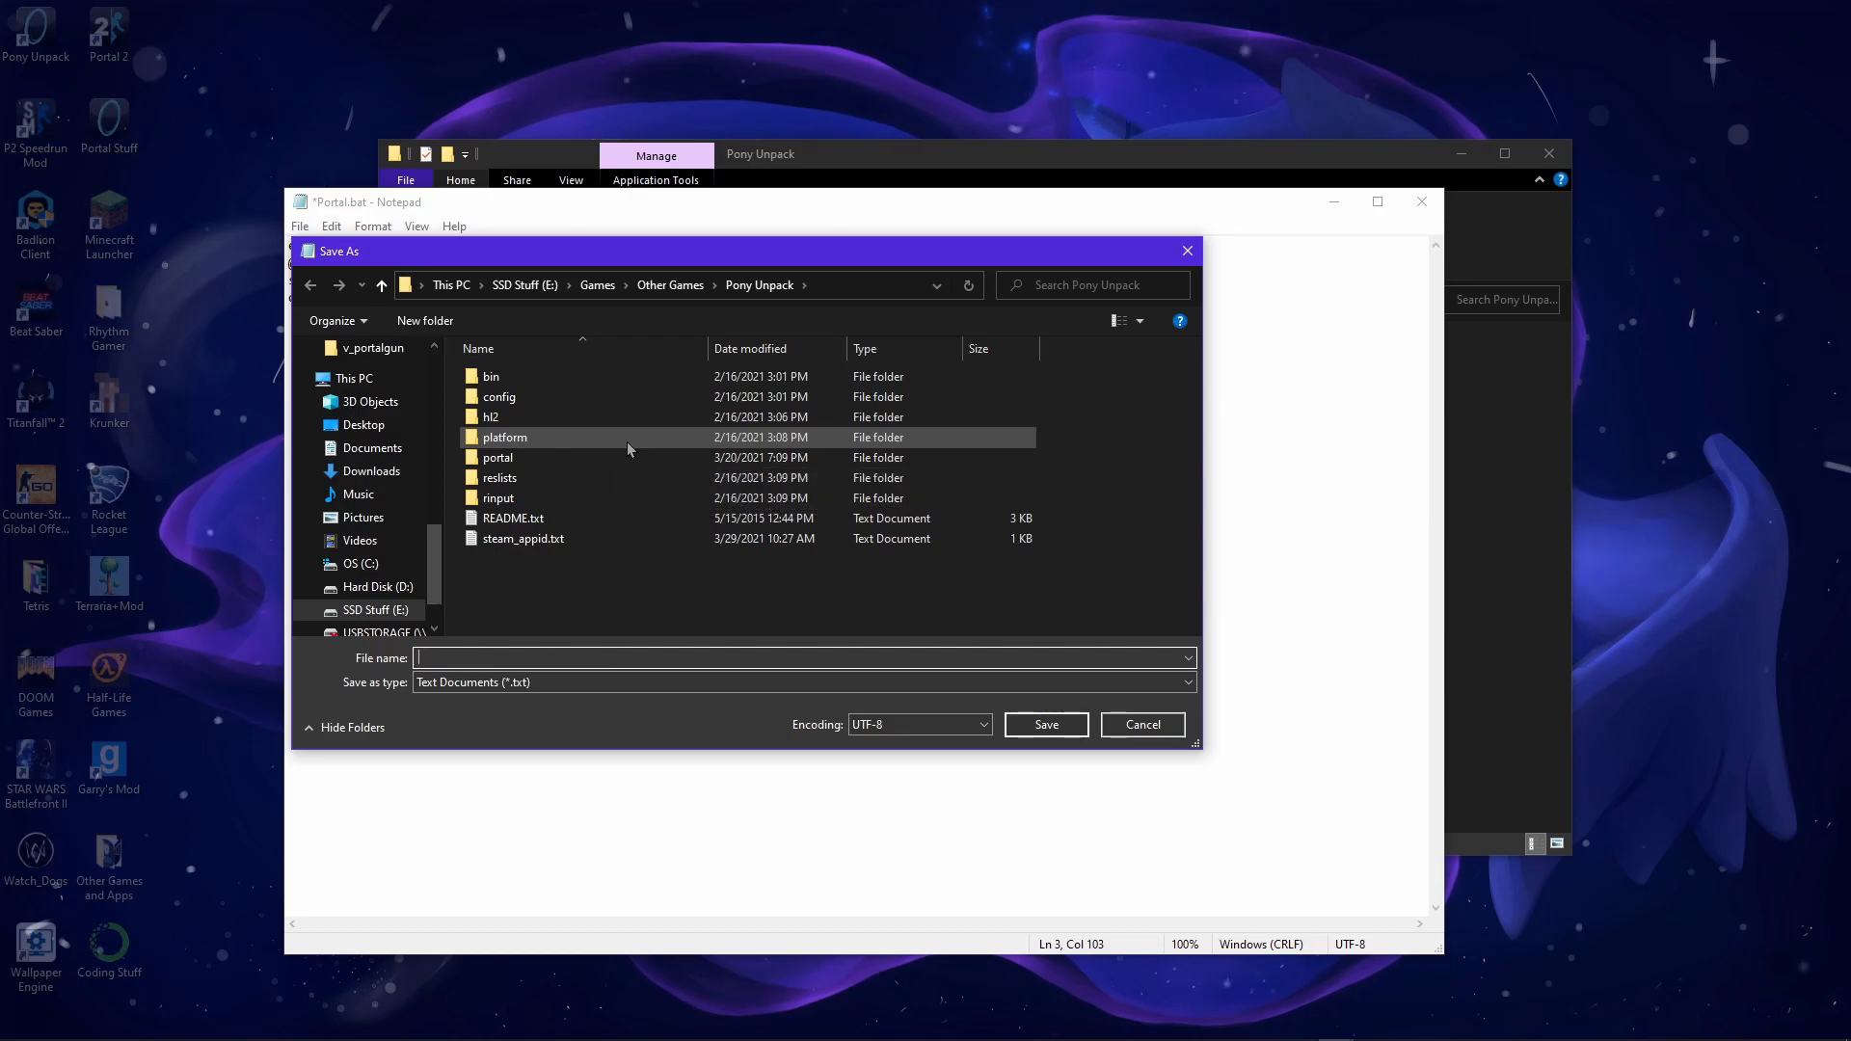
type("P")
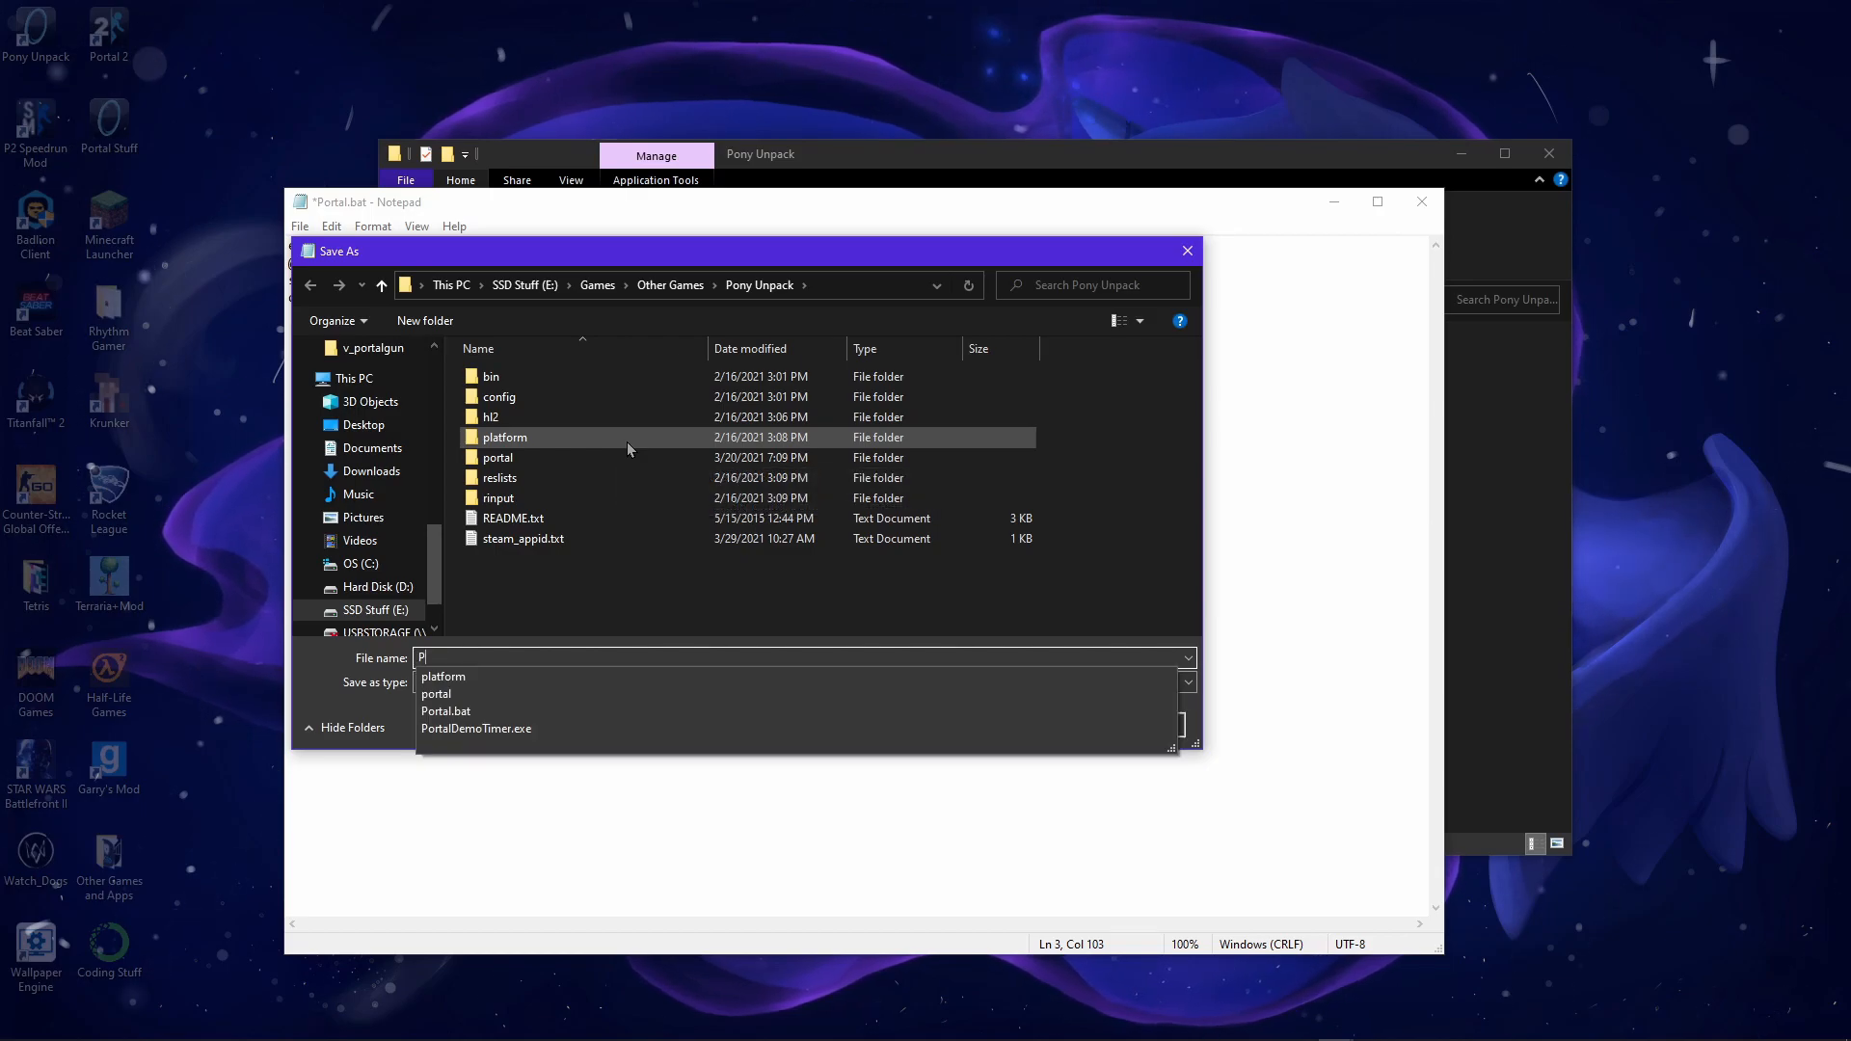
type("article editor.bat")
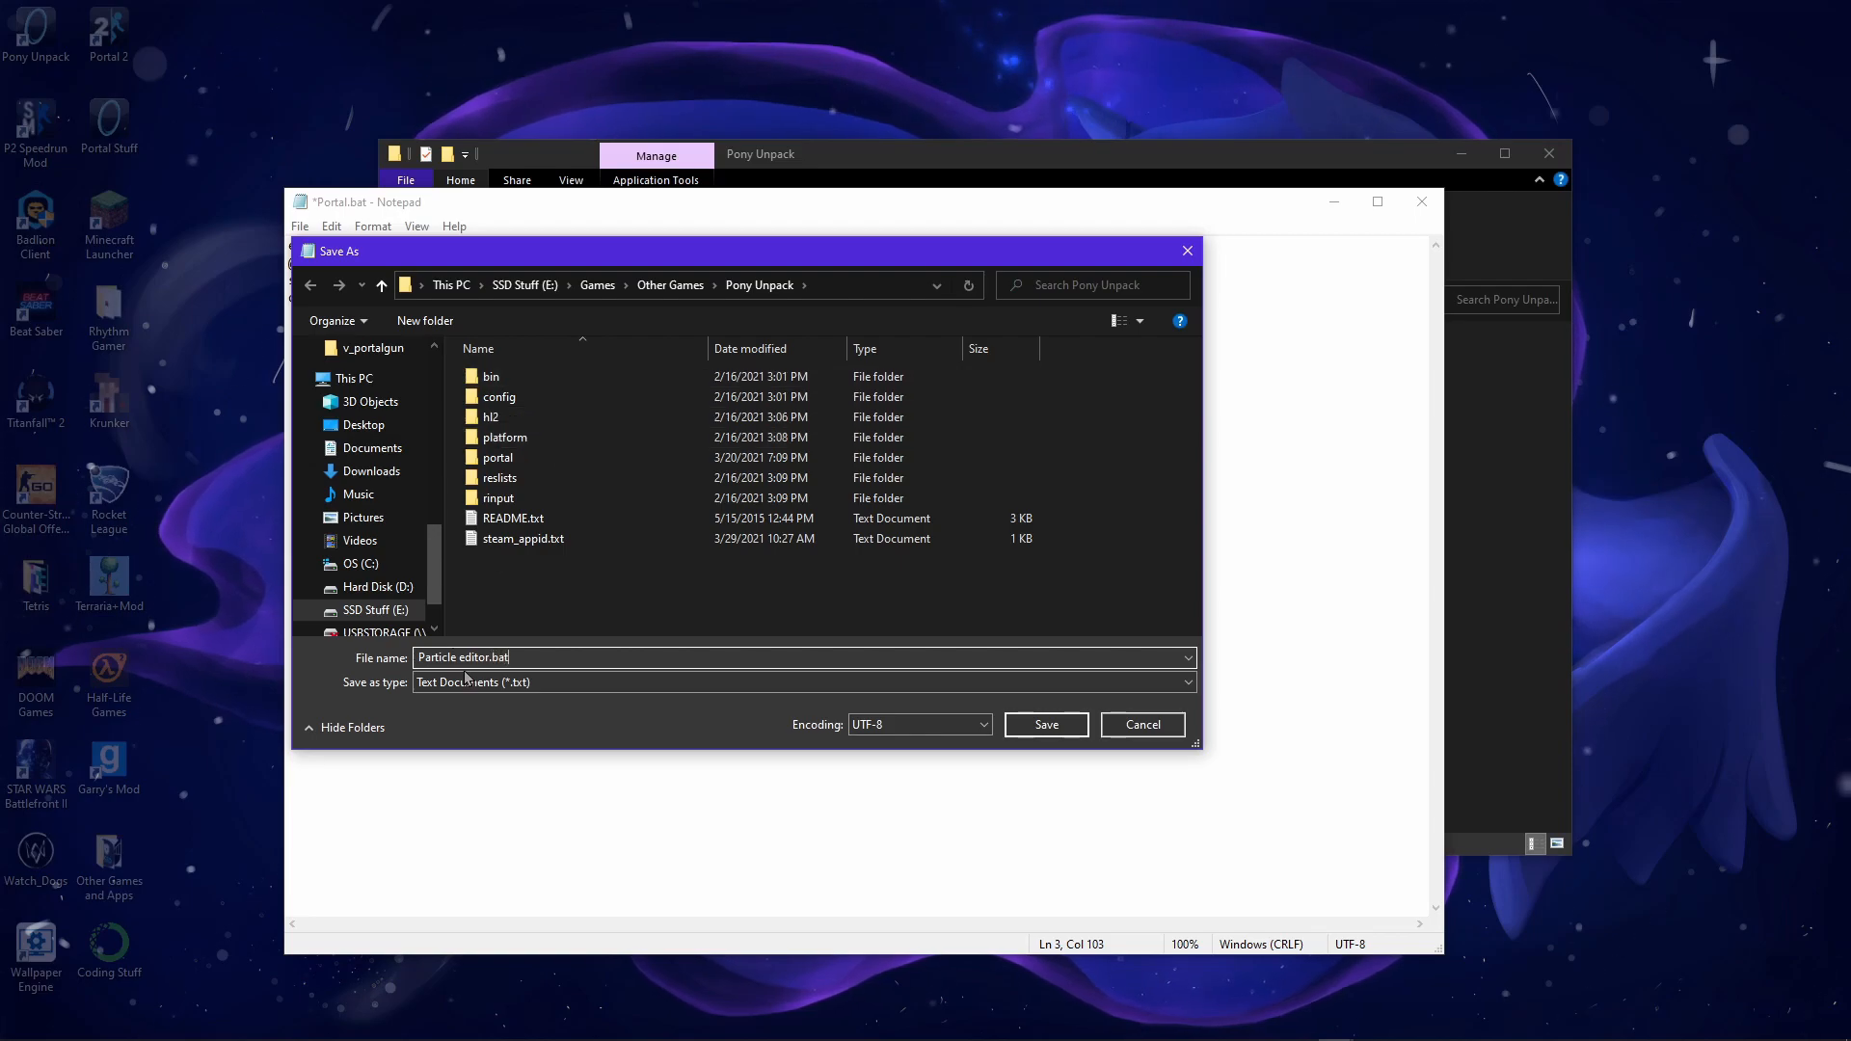
left_click(1046, 724)
left_click(1422, 202)
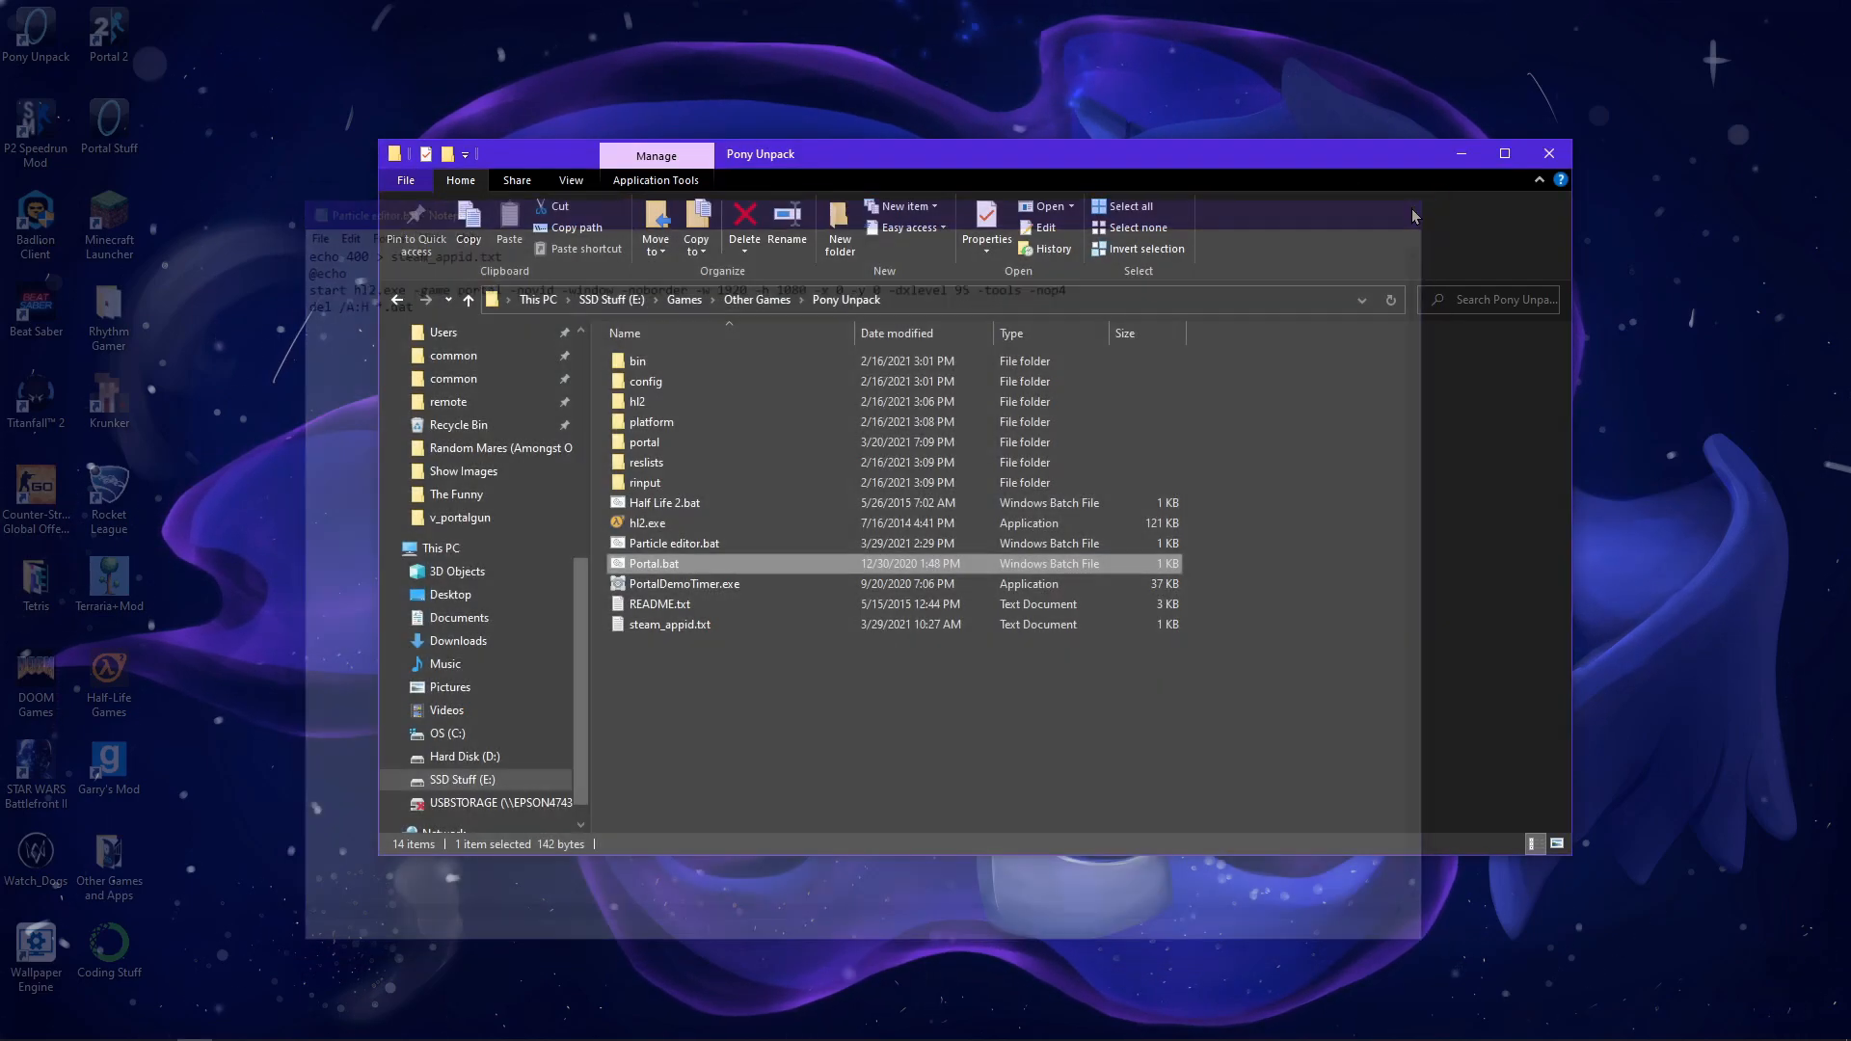
Launch the game with Particle editor.bat and switch the tool mode to the Particle Editor.
left_click(686, 546)
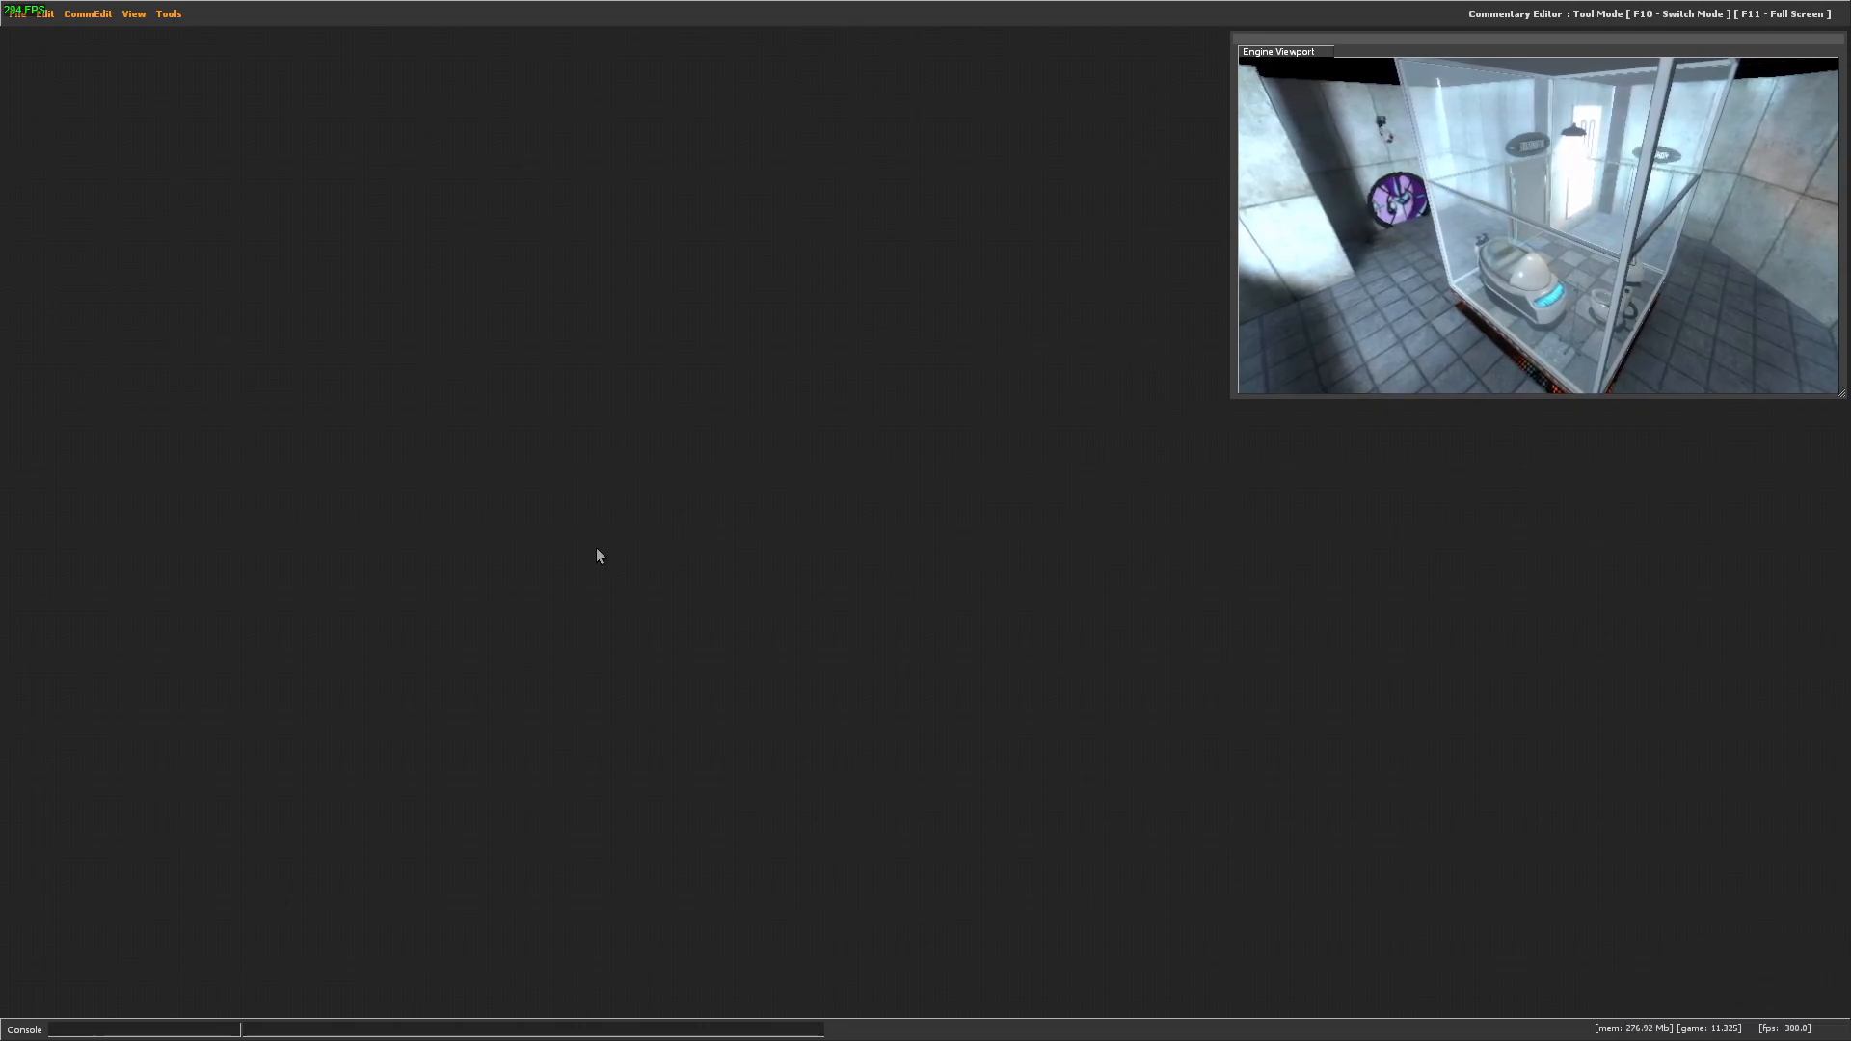
left_click(170, 13)
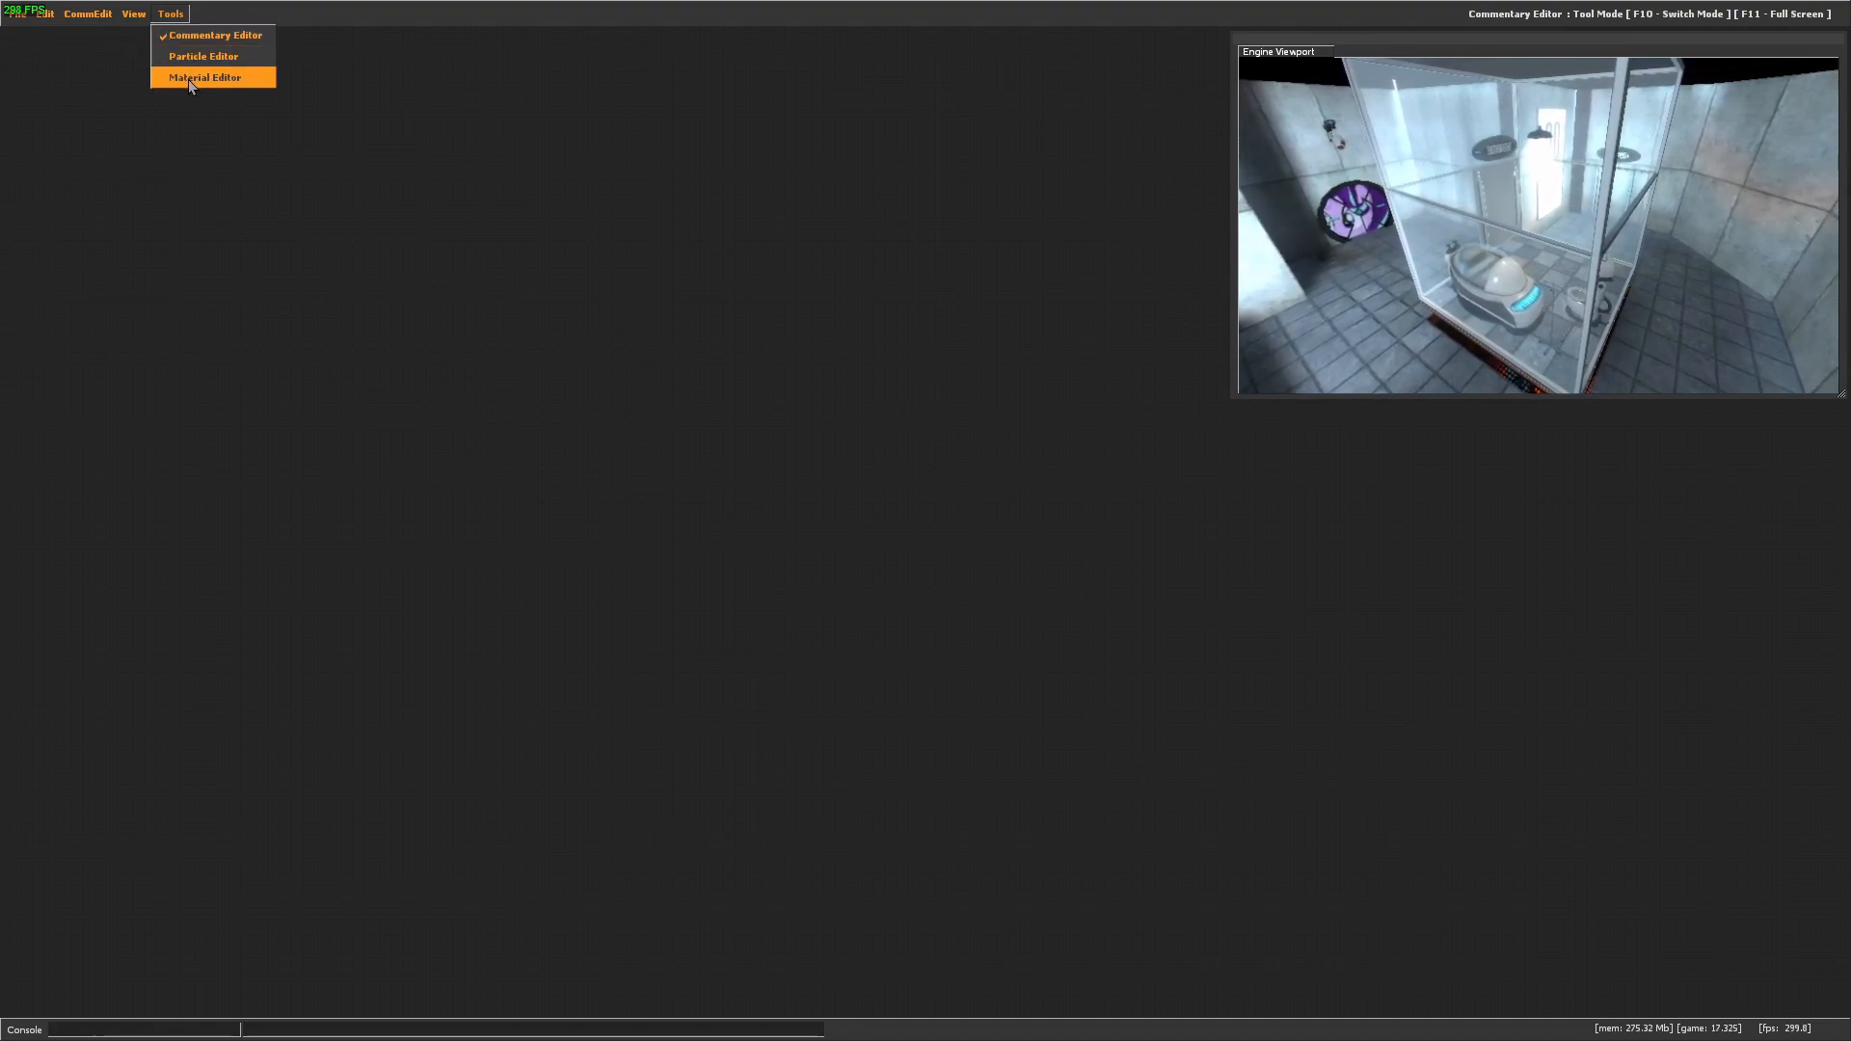
left_click(193, 60)
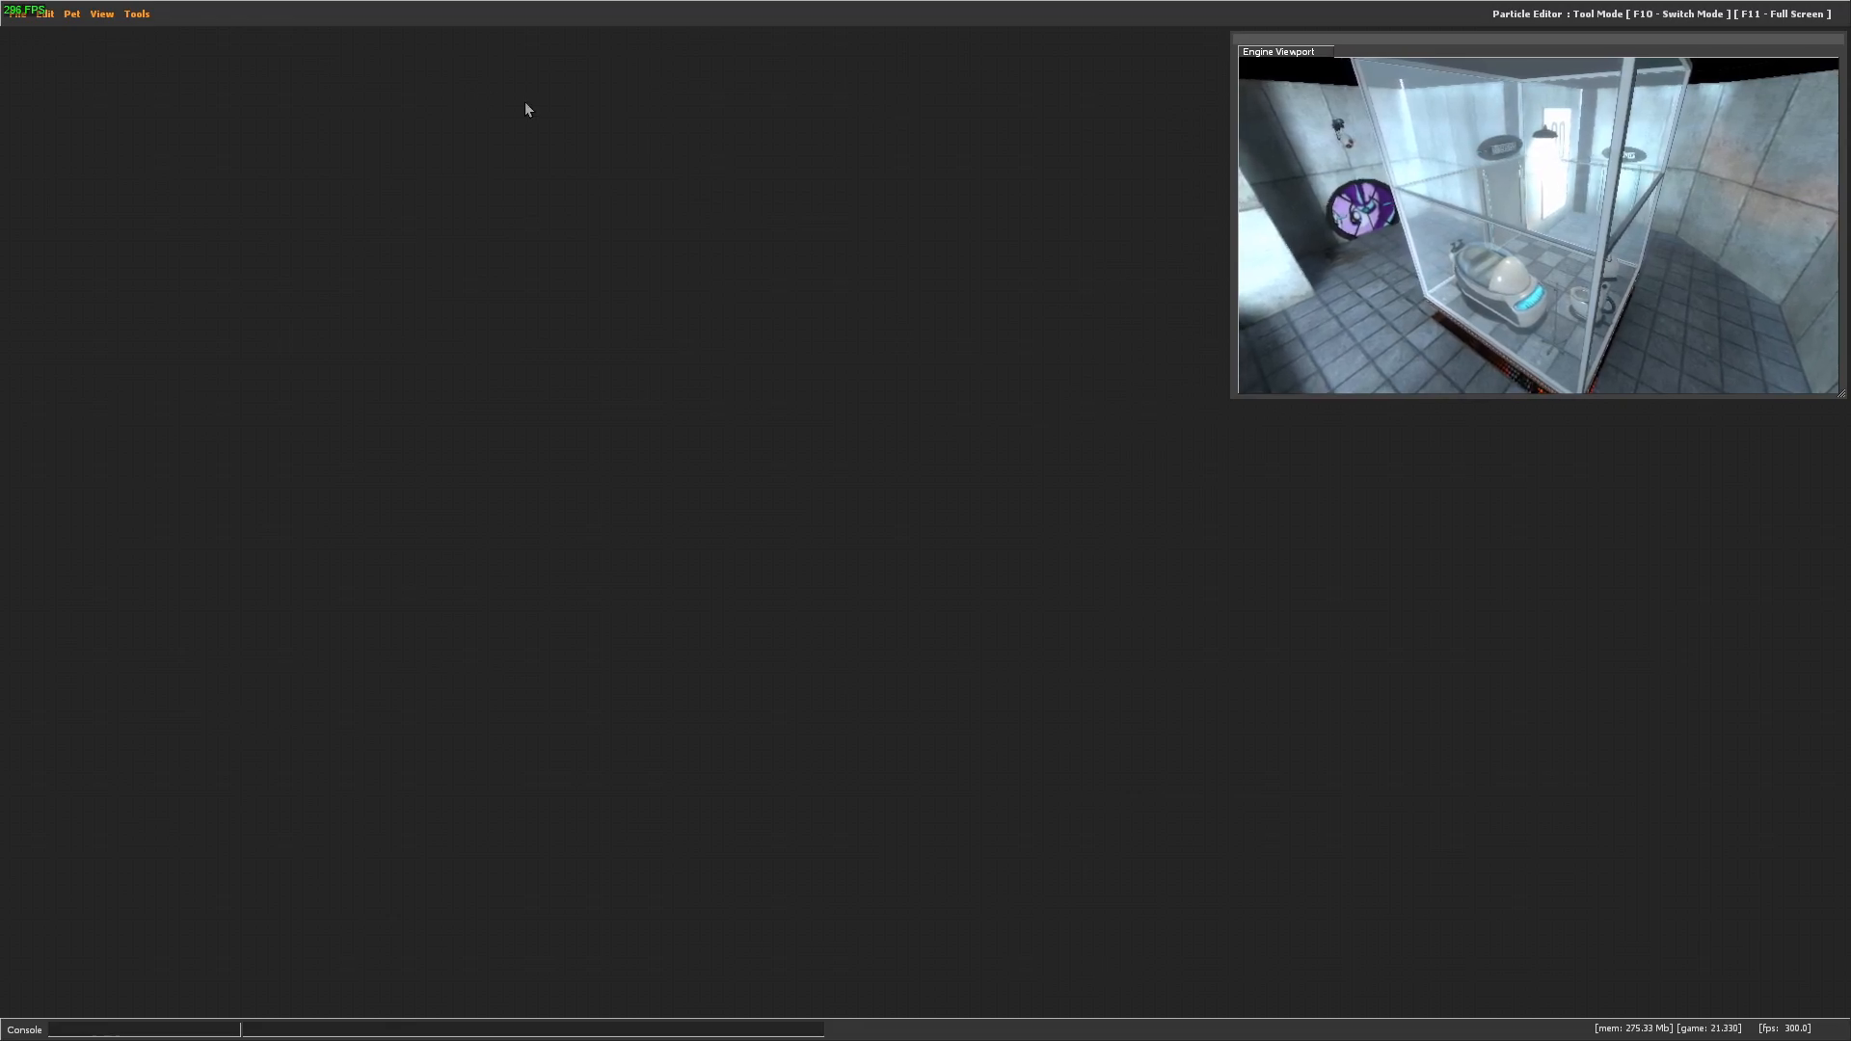
Apply the default layout to the Particle Editor workspace.
left_click(102, 13)
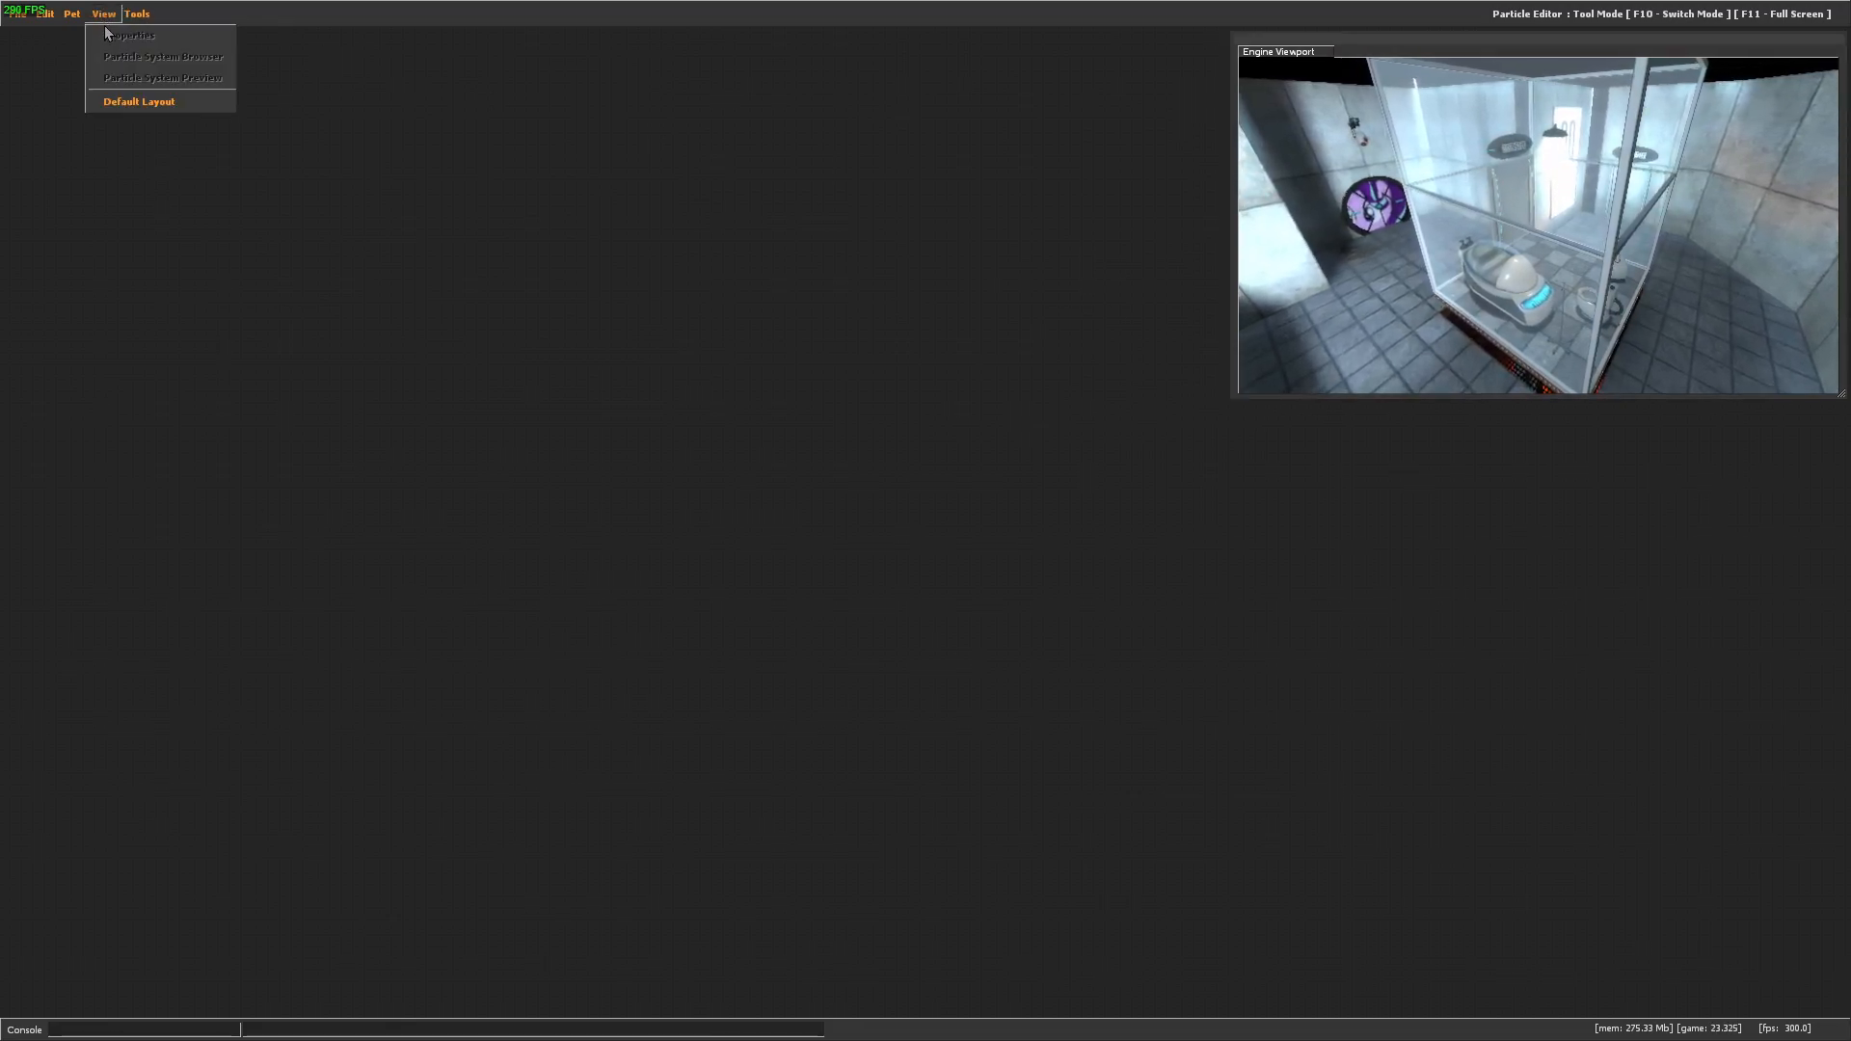
left_click(172, 103)
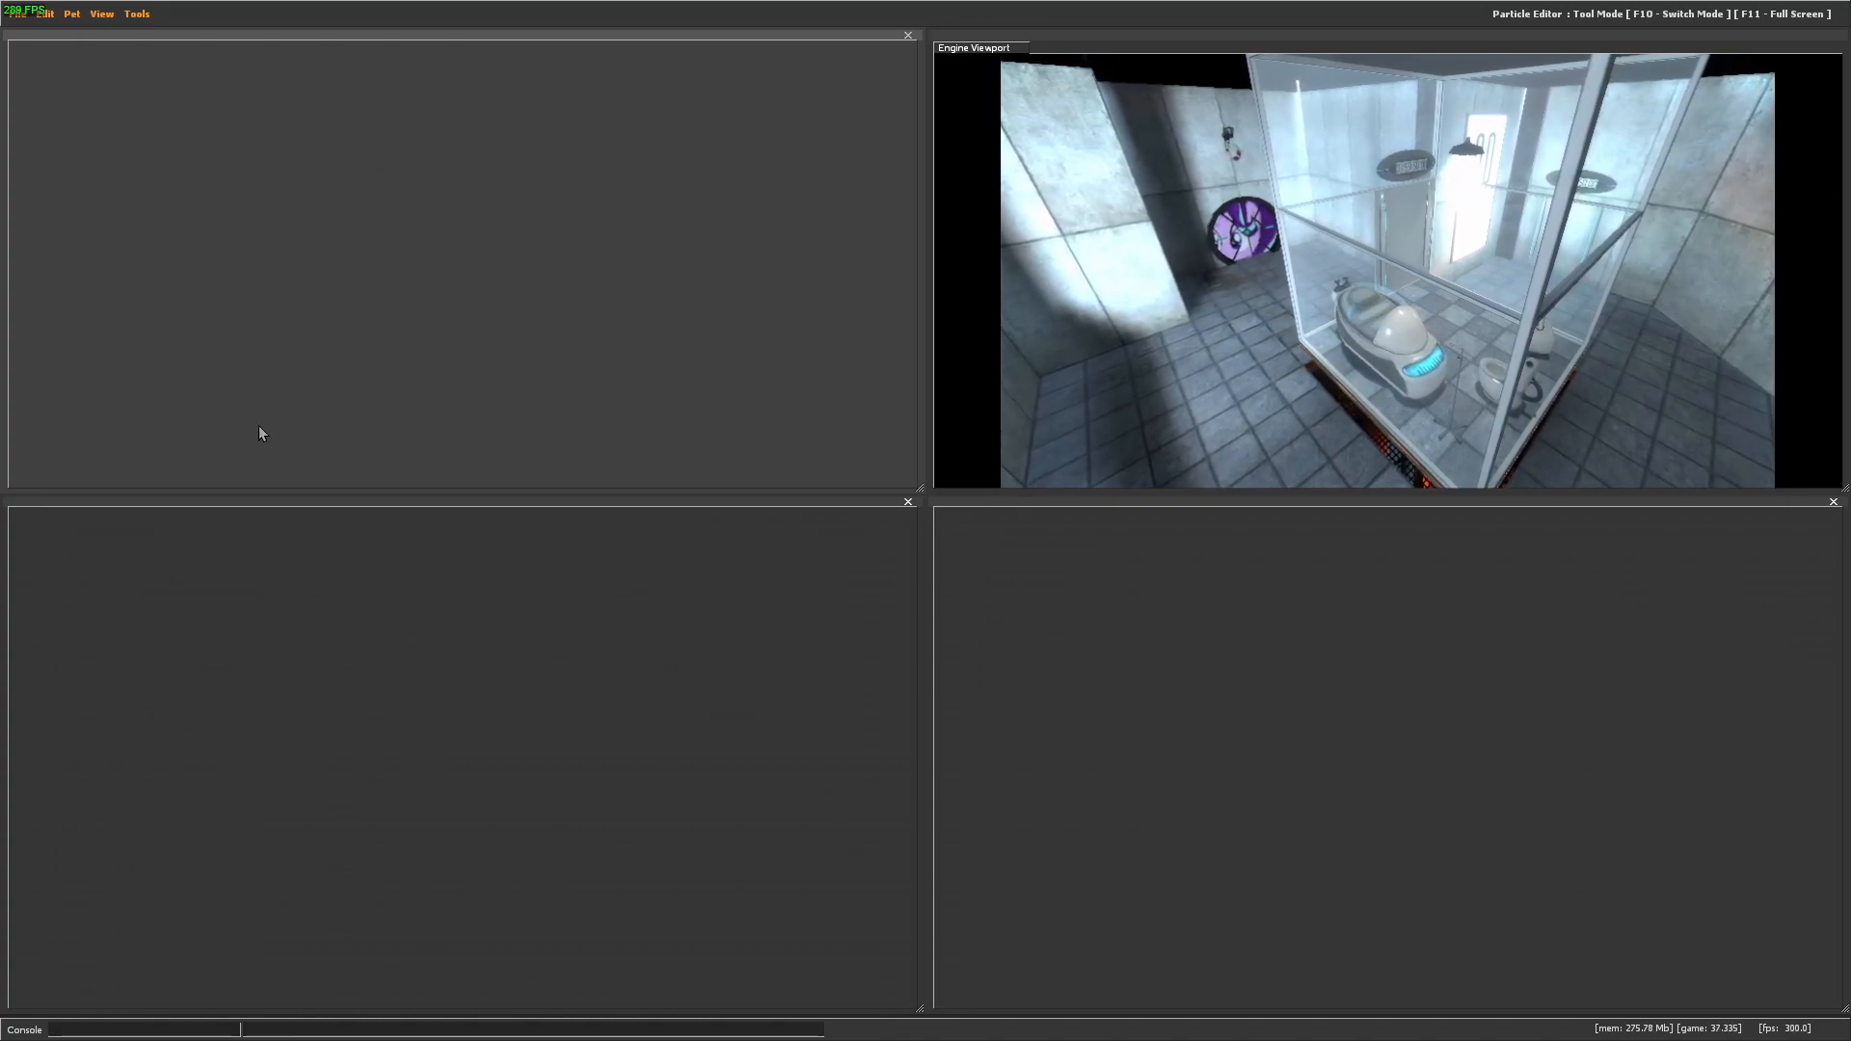
left_click(1391, 750)
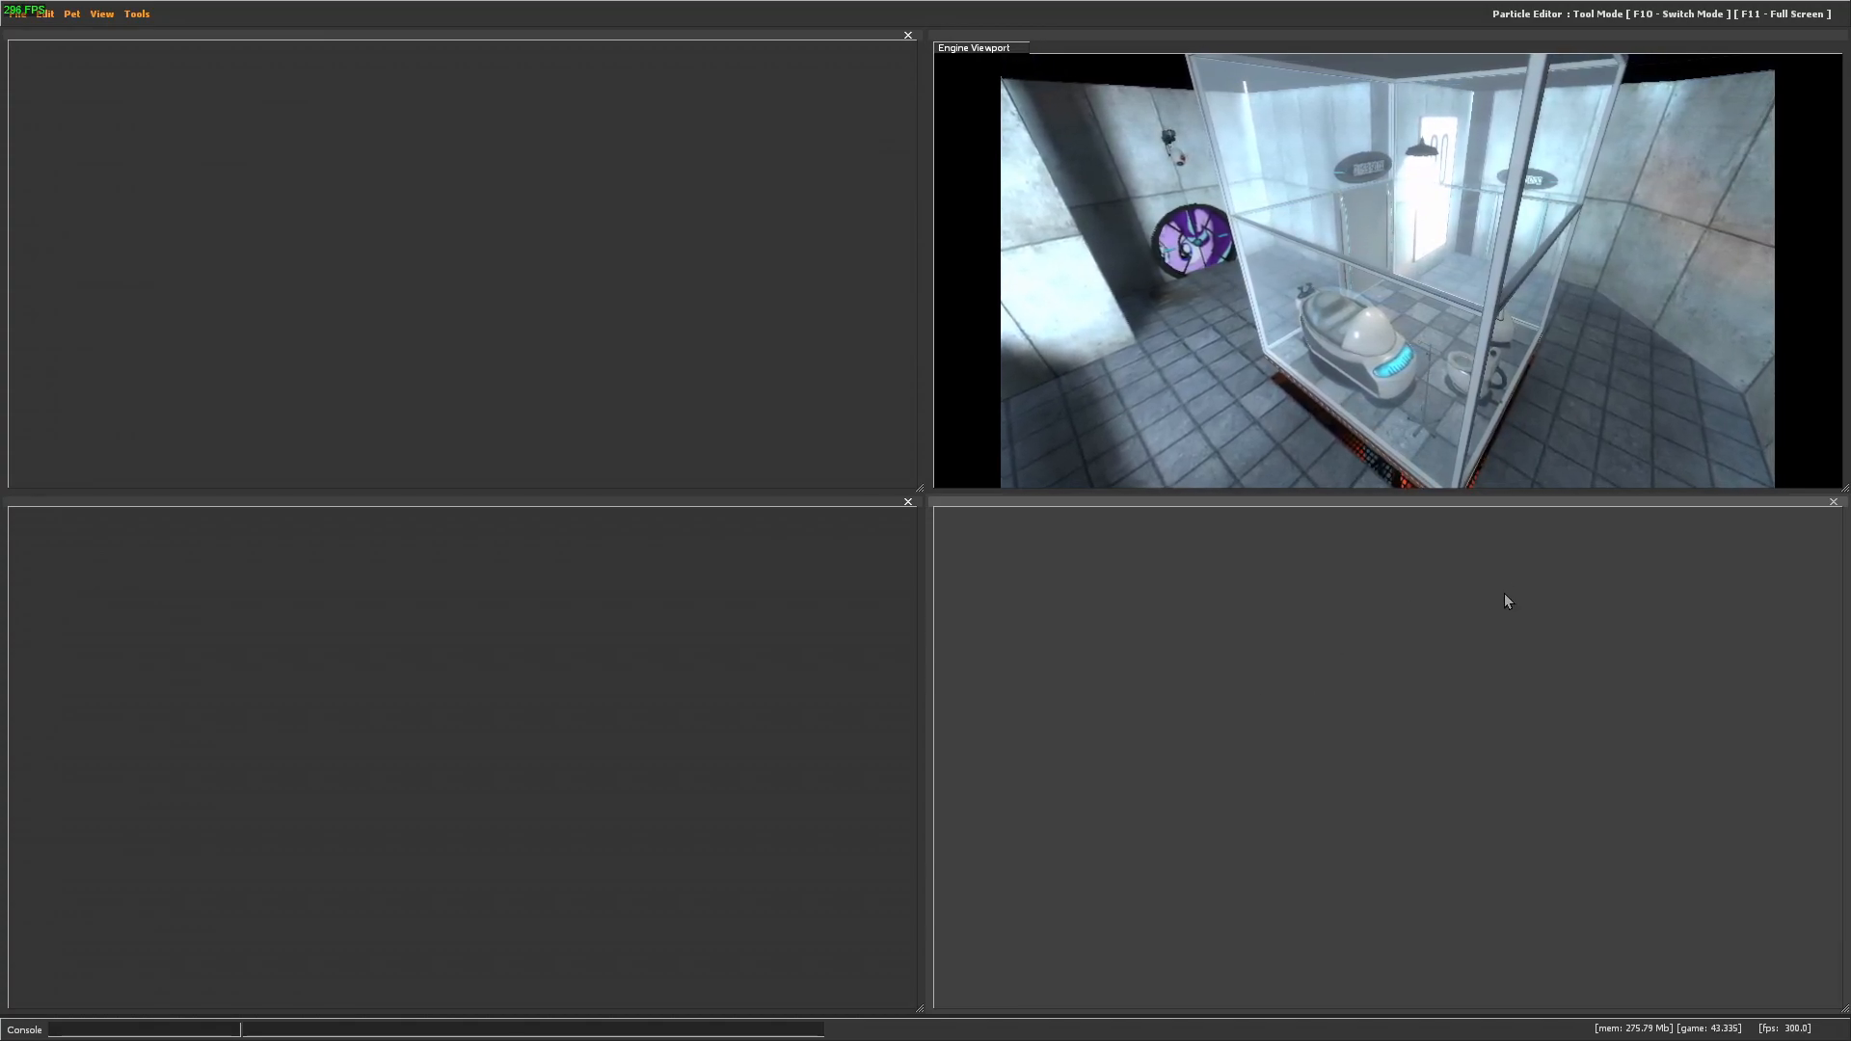
left_click(1038, 164)
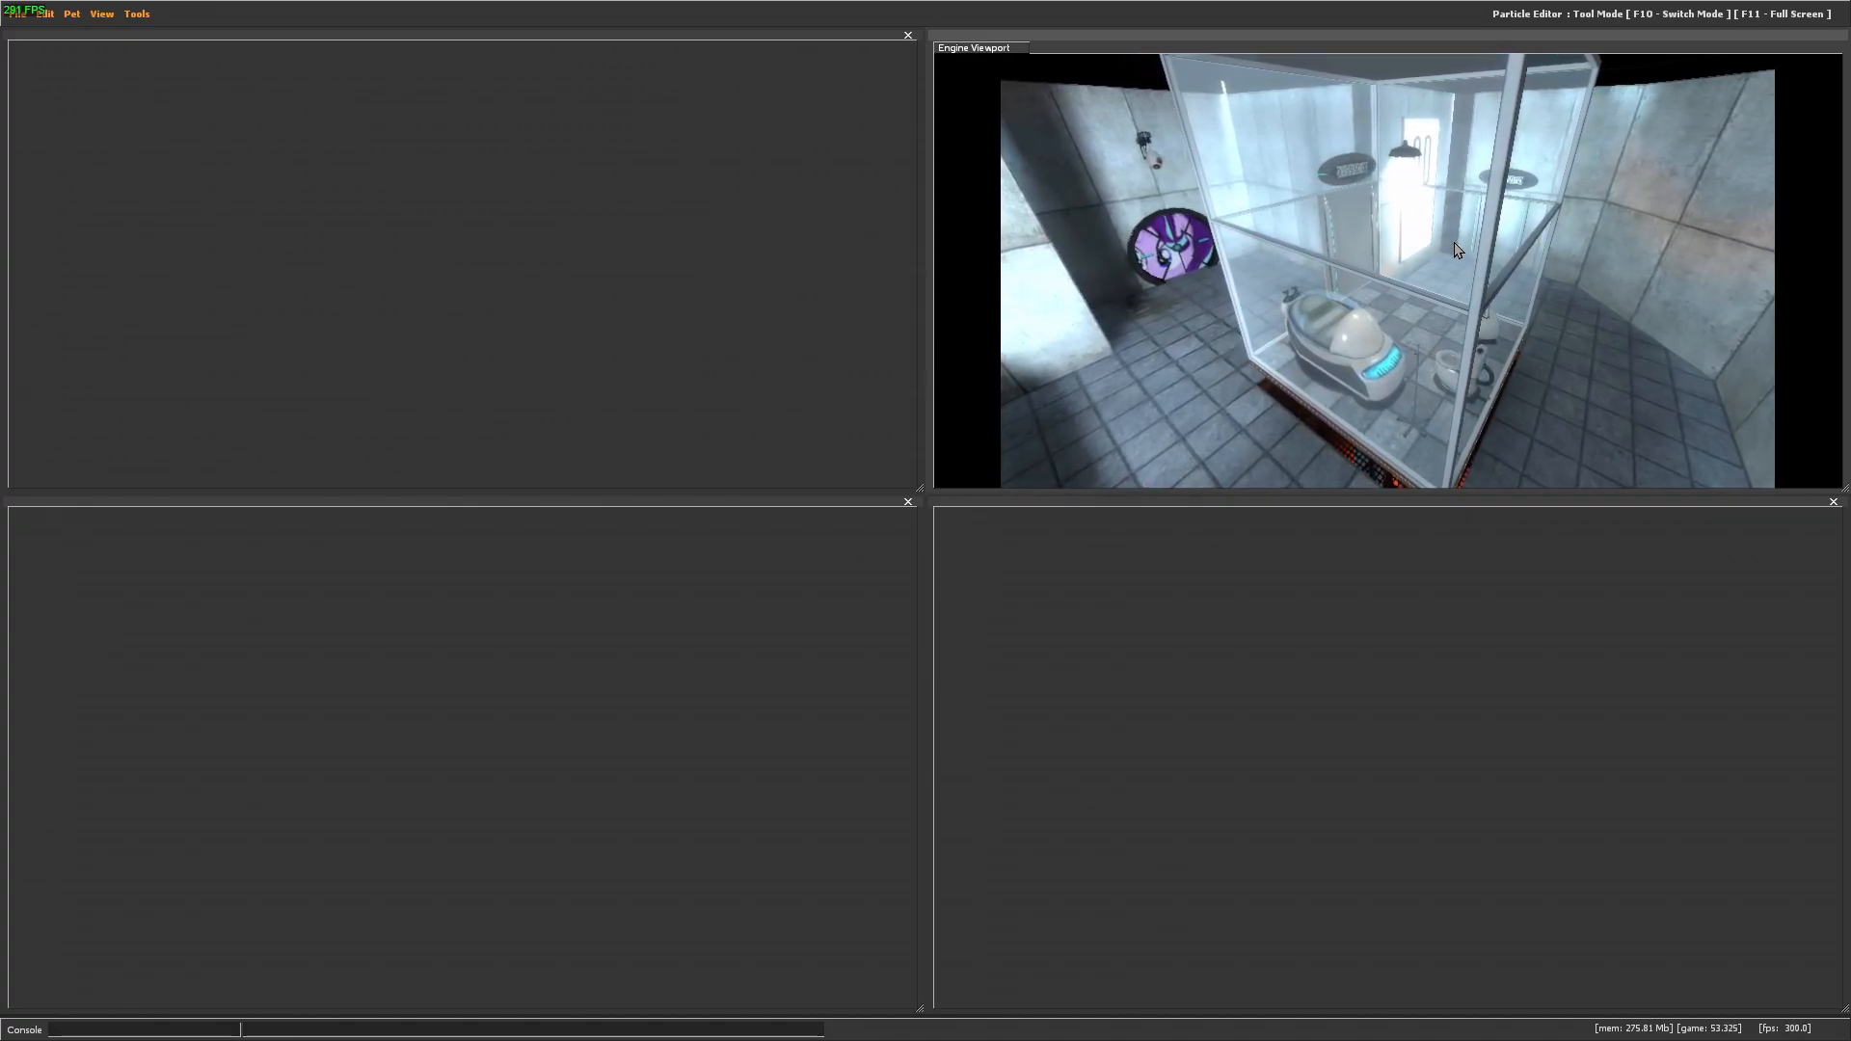
left_click(709, 758)
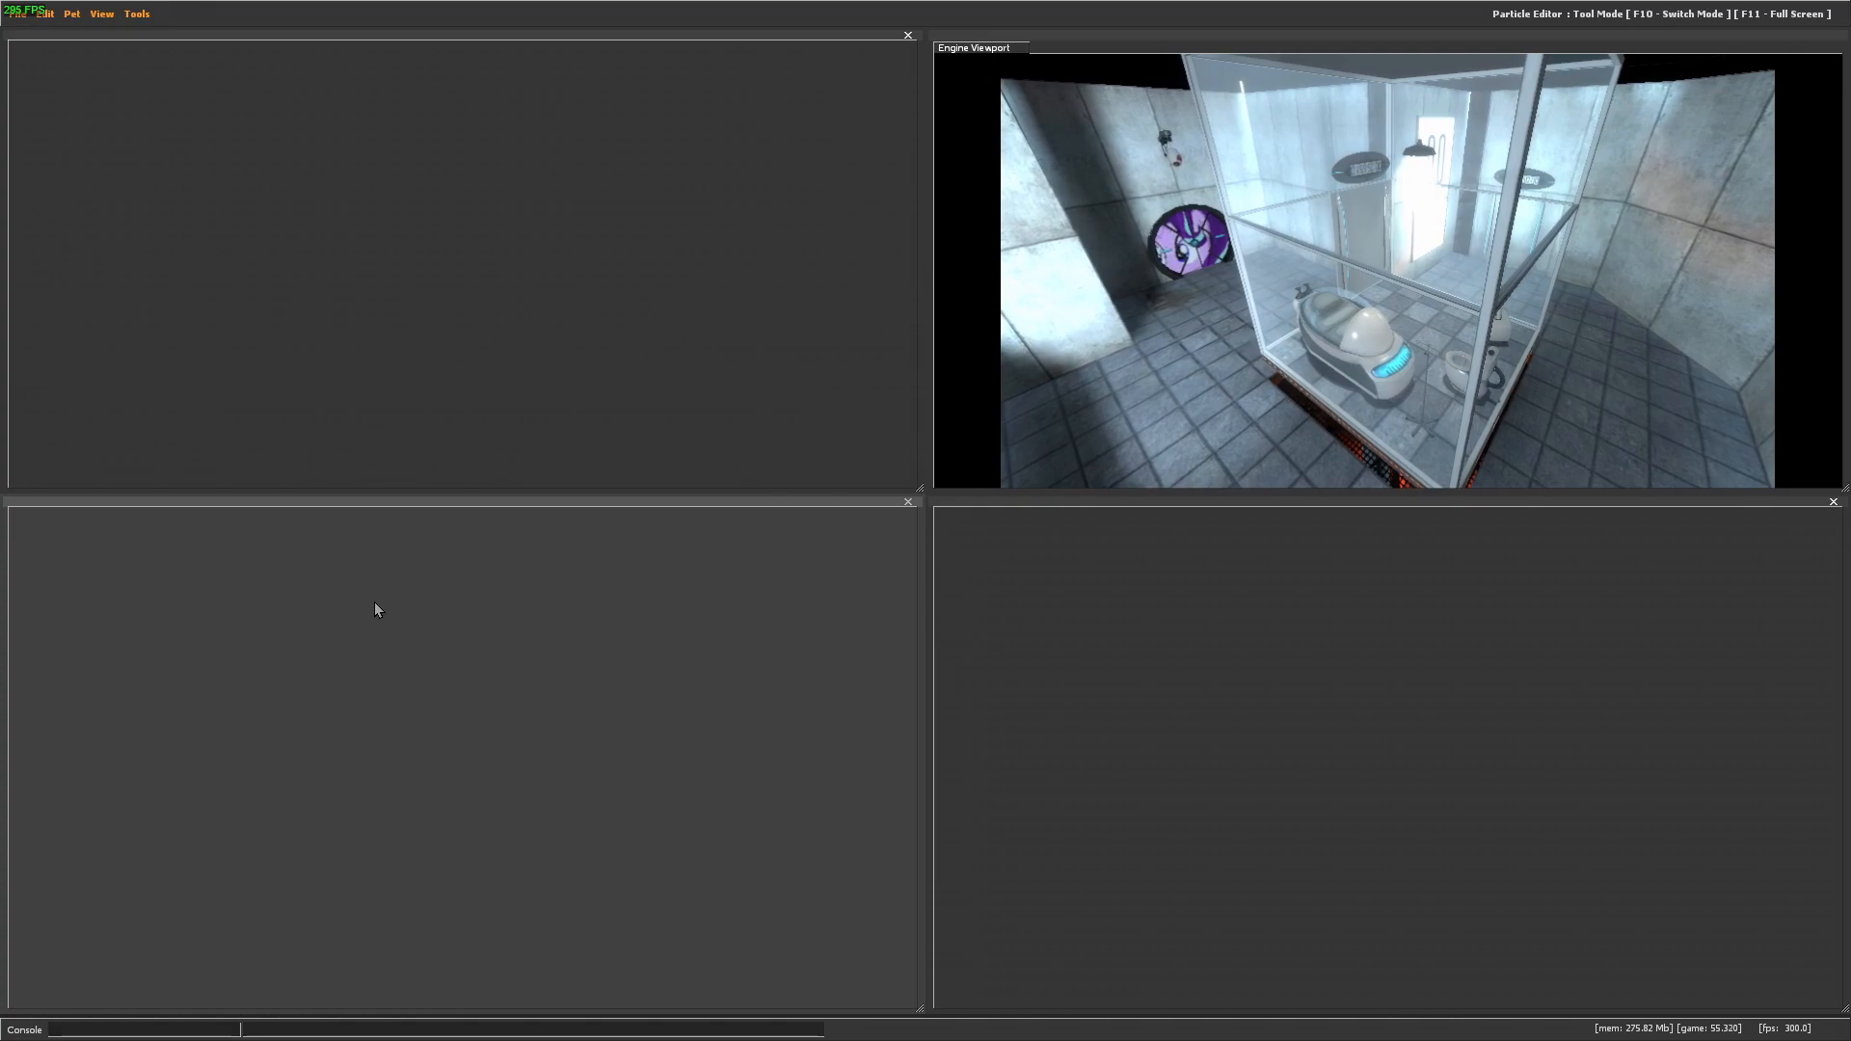
left_click(321, 125)
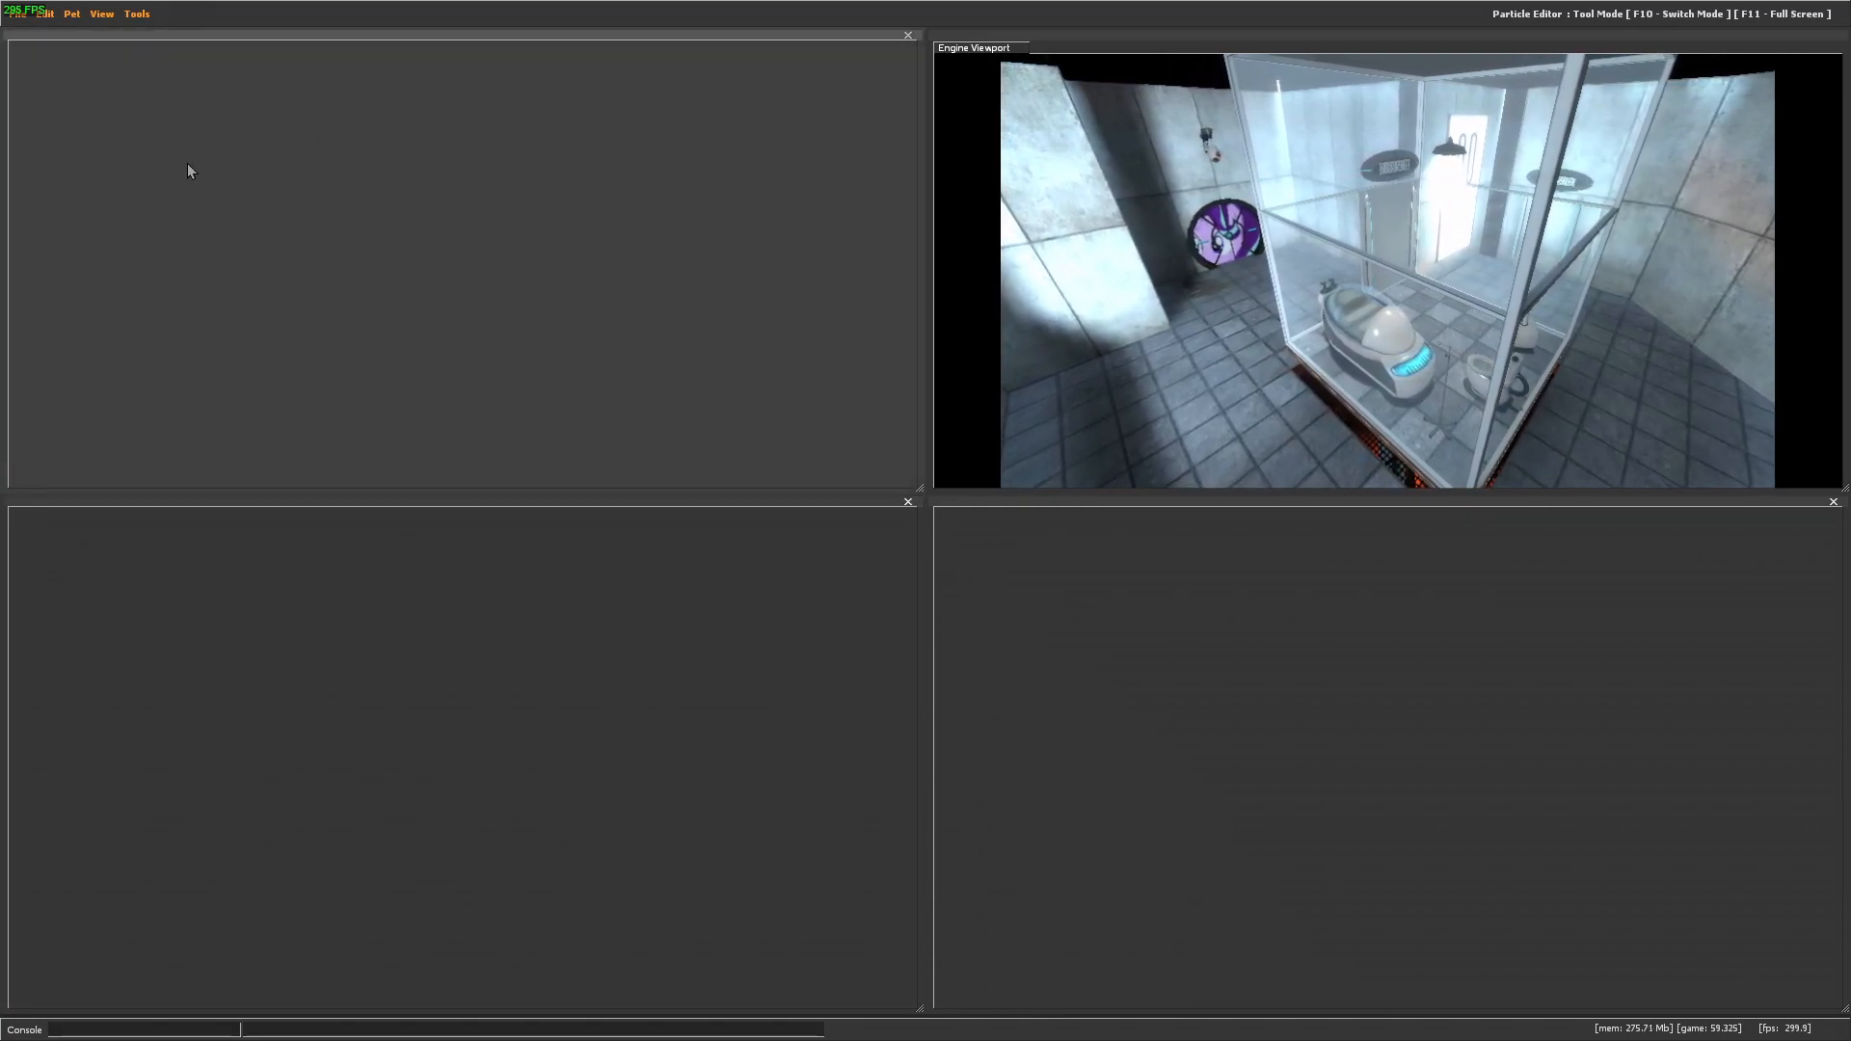
left_click(347, 647)
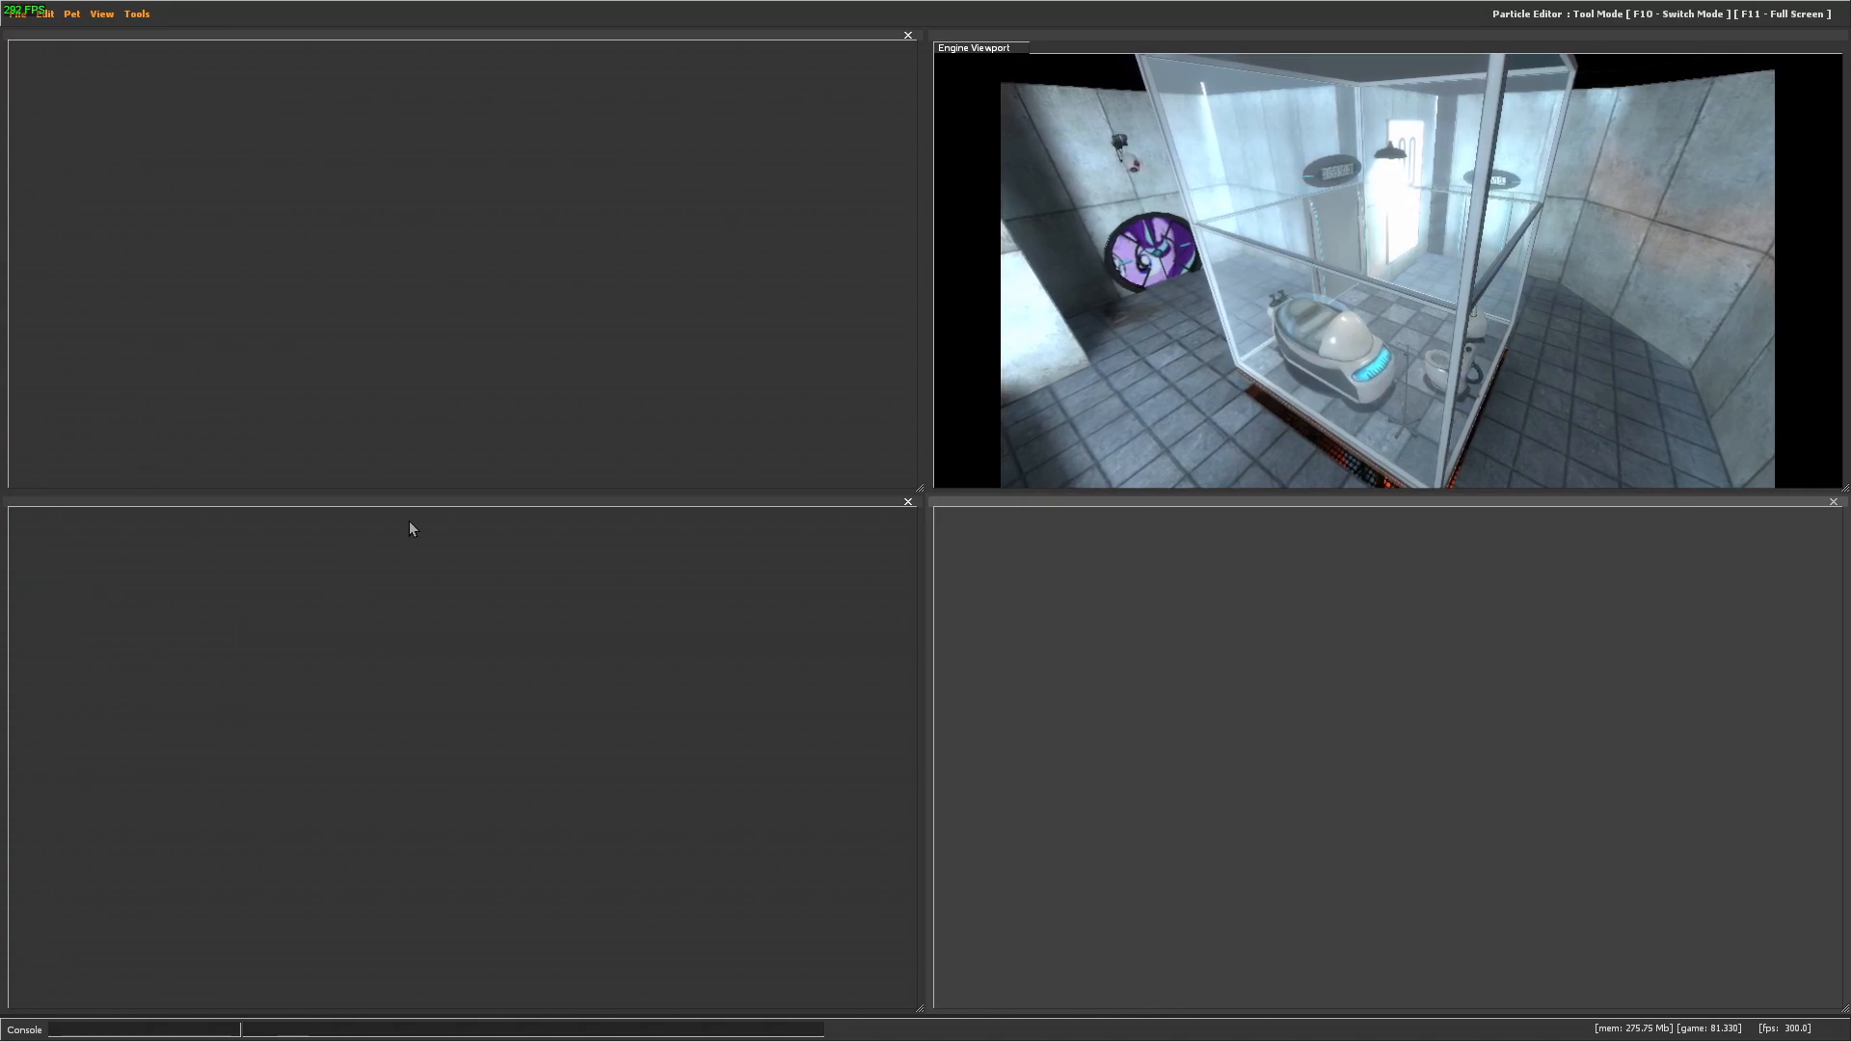
Start opening a particle configuration file and browse to E:\Games\Other Games\Pony Unpack\portal\particles.
left_click(17, 14)
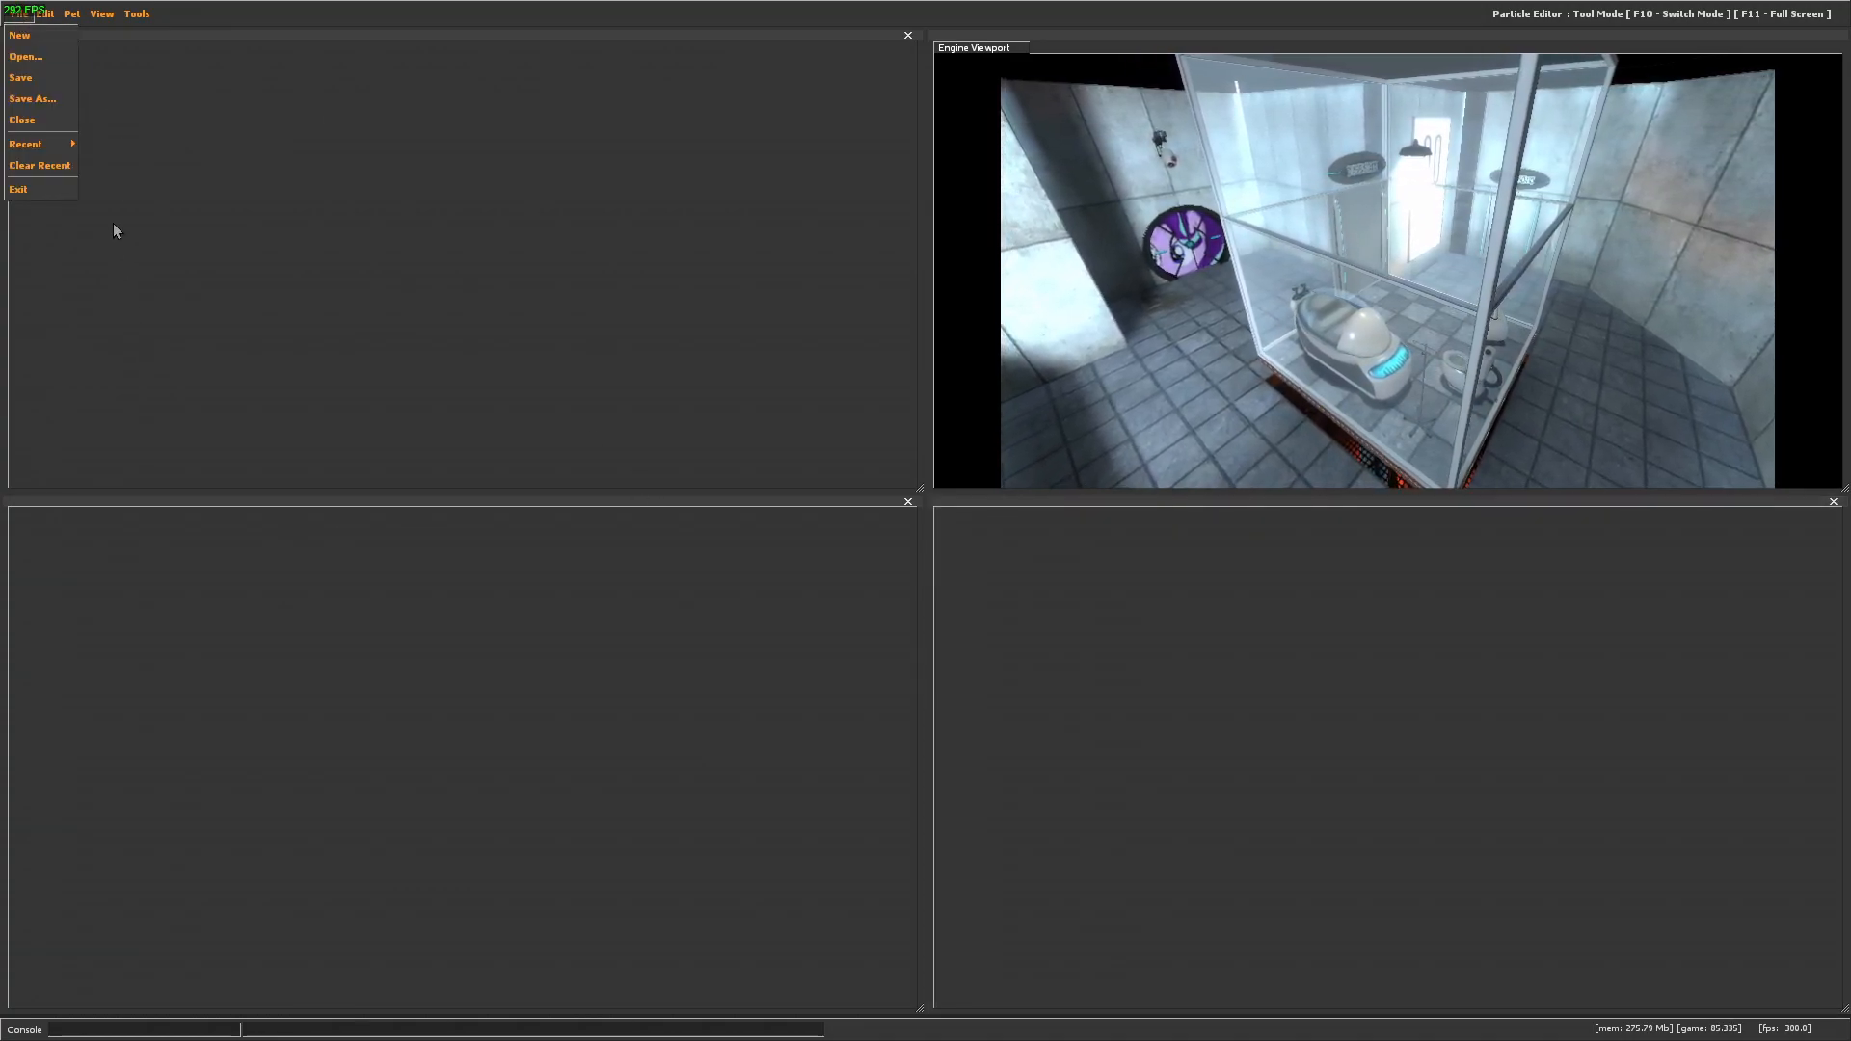
left_click(37, 58)
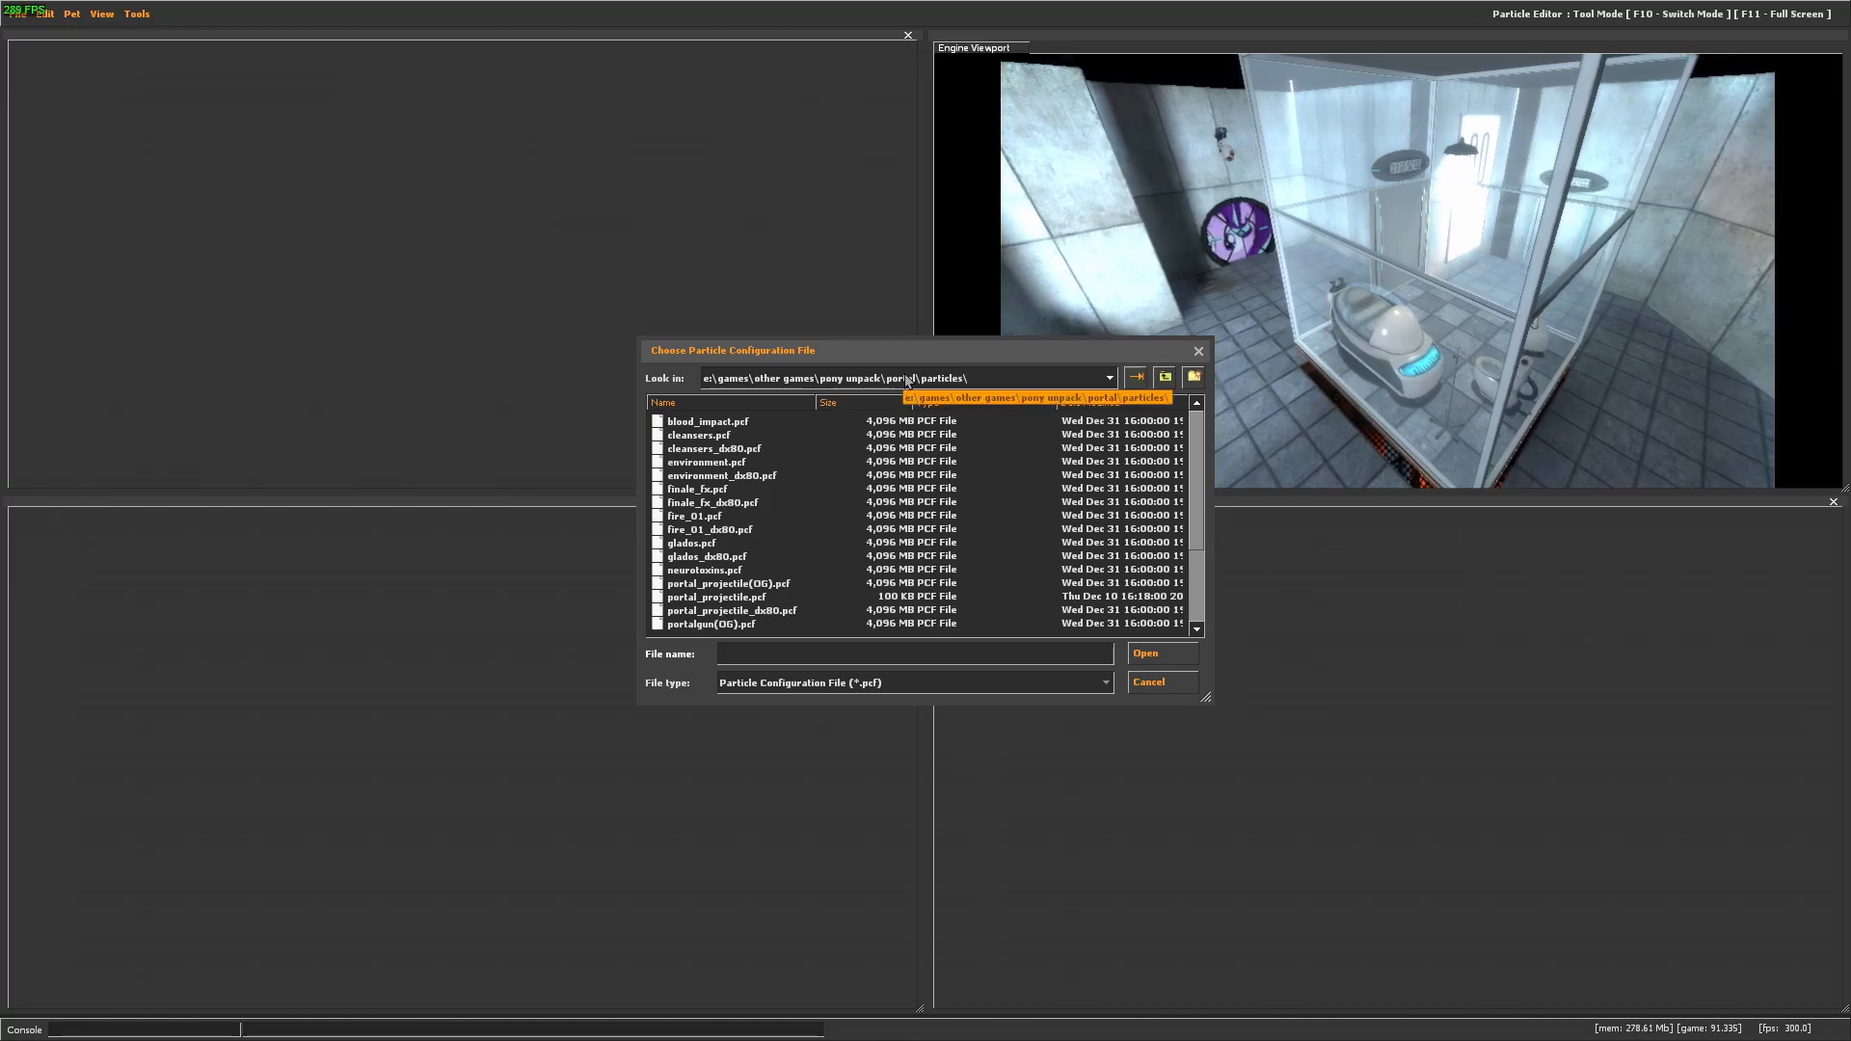
left_click(835, 382)
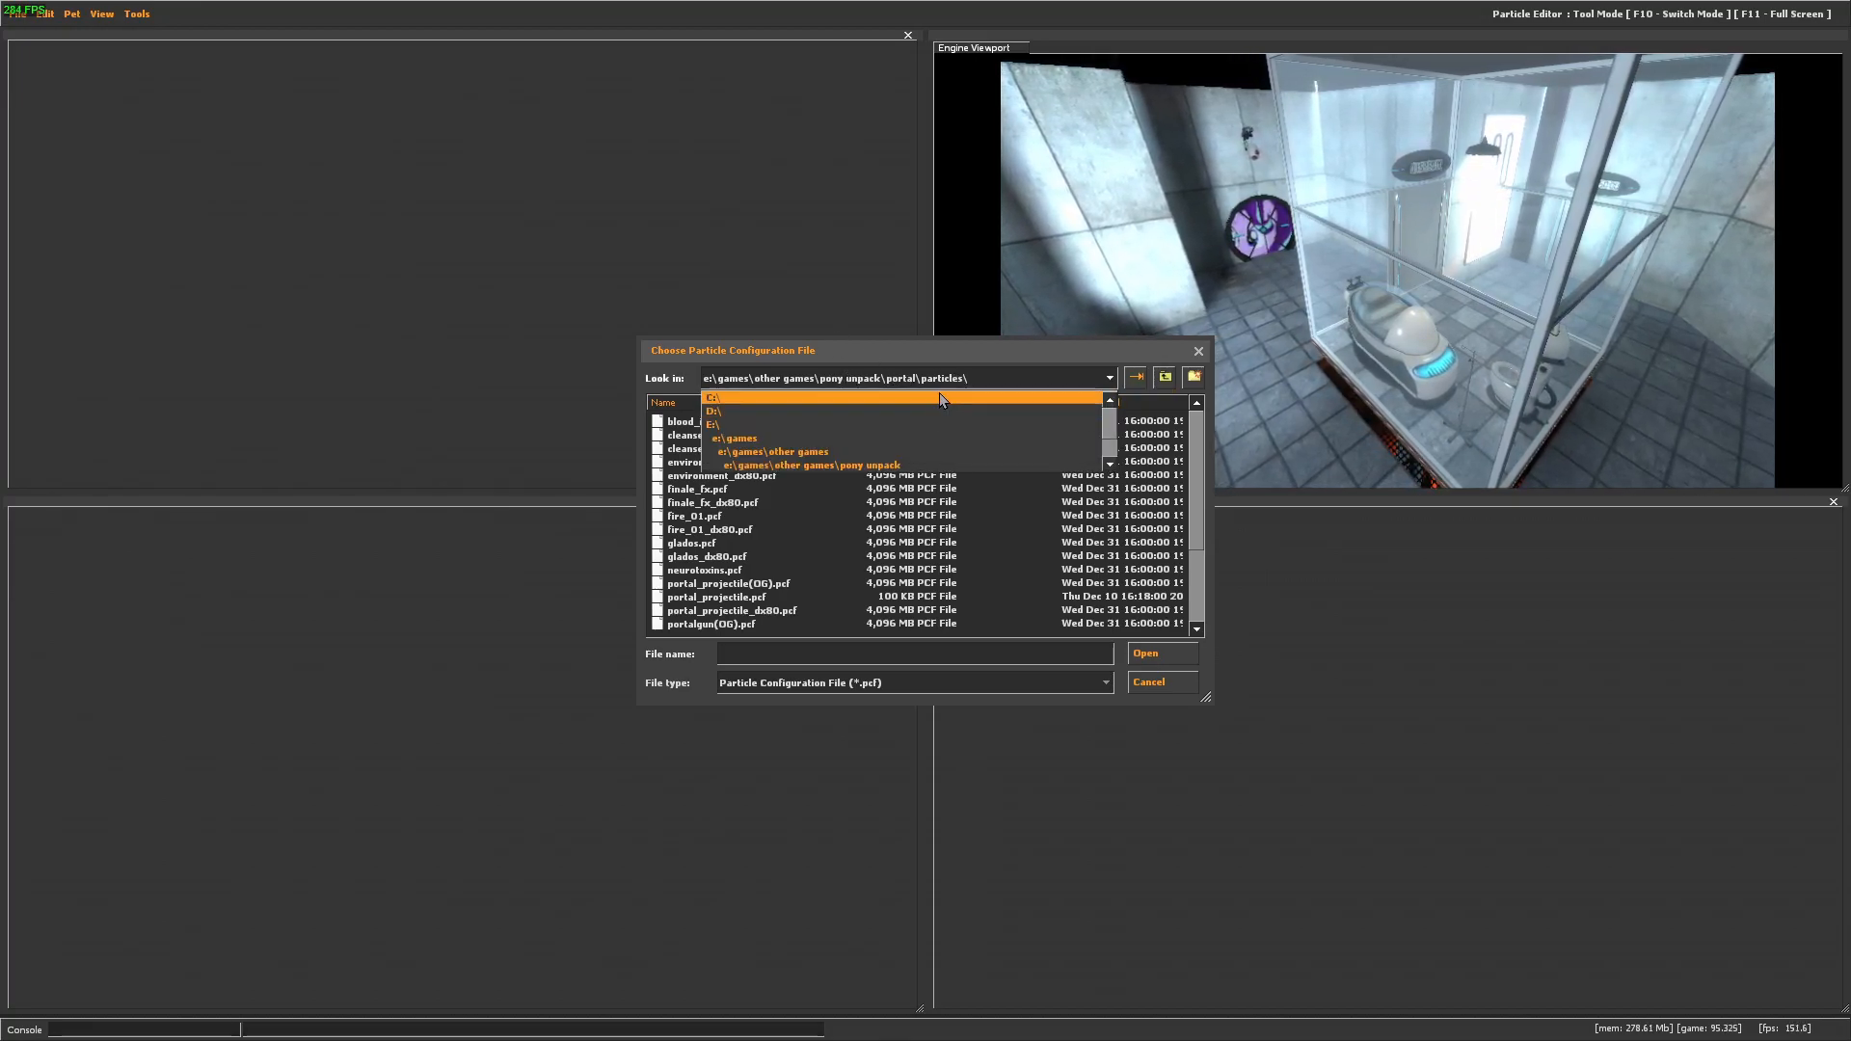
left_click(733, 426)
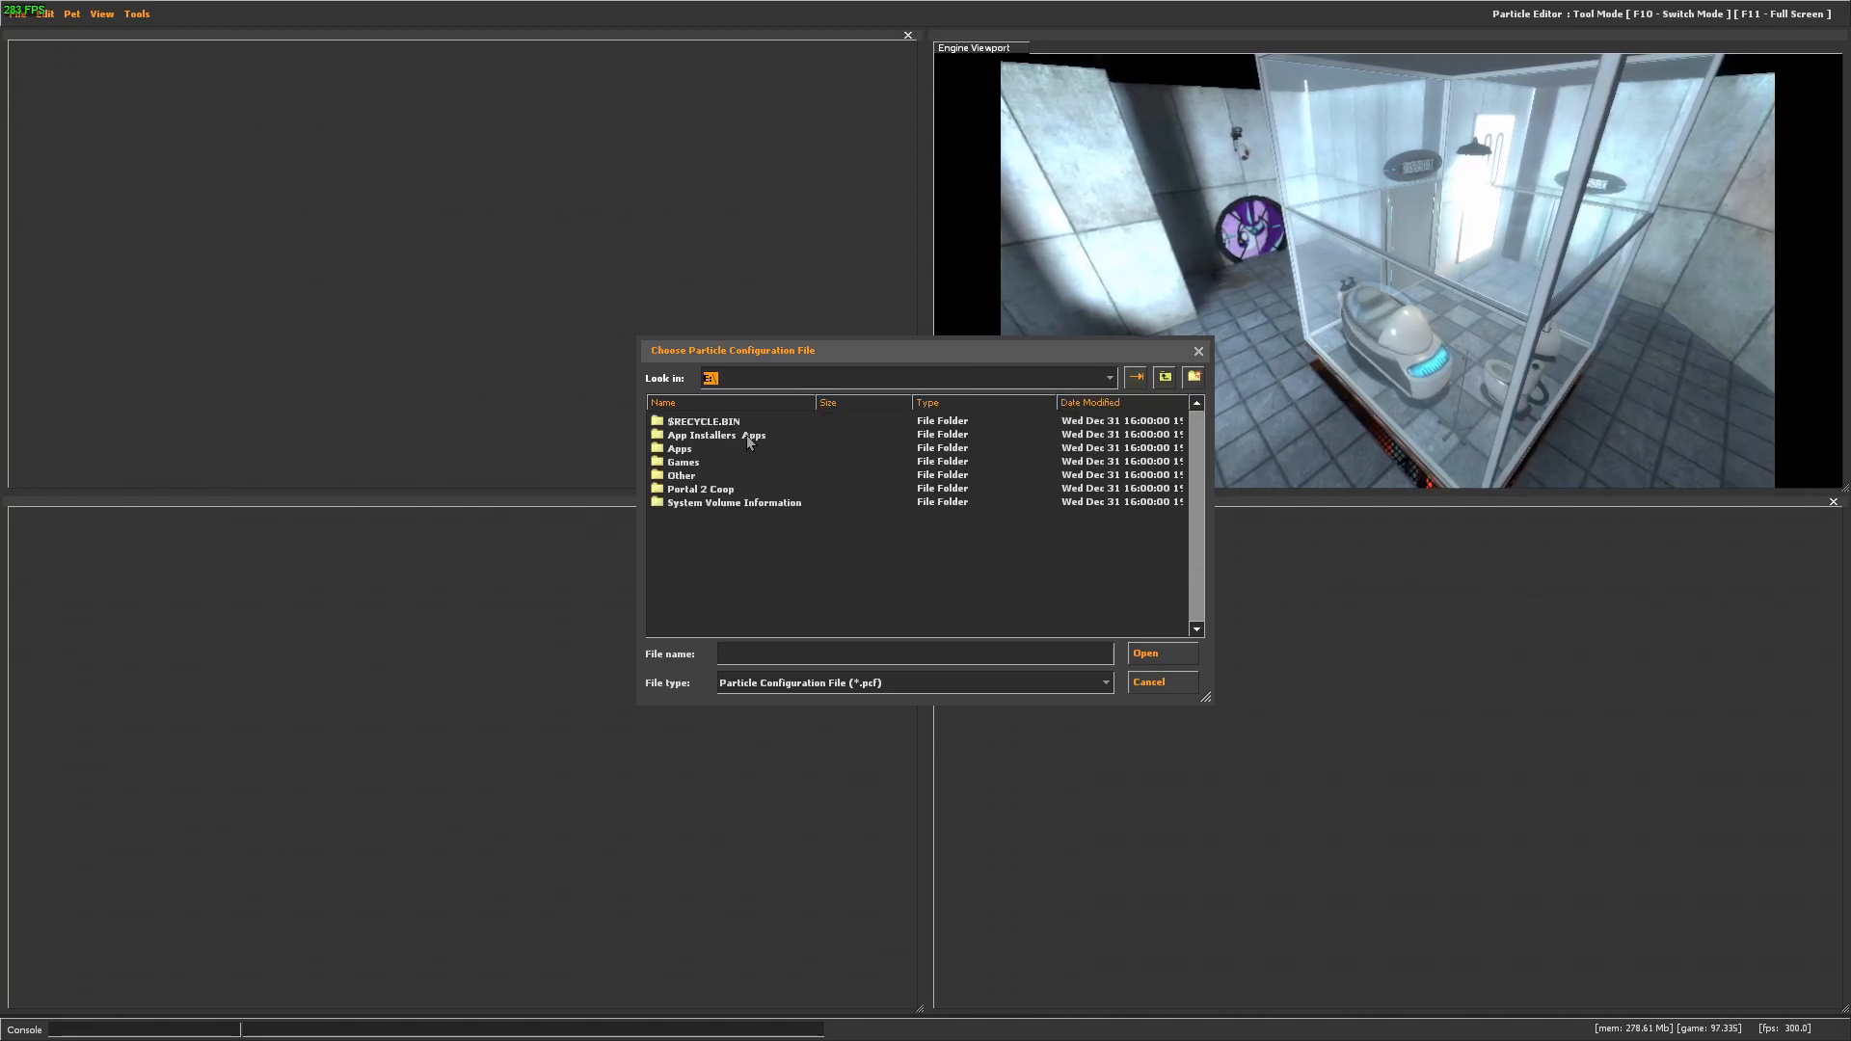
double_click(679, 464)
double_click(727, 467)
left_click(695, 518)
double_click(695, 520)
double_click(682, 476)
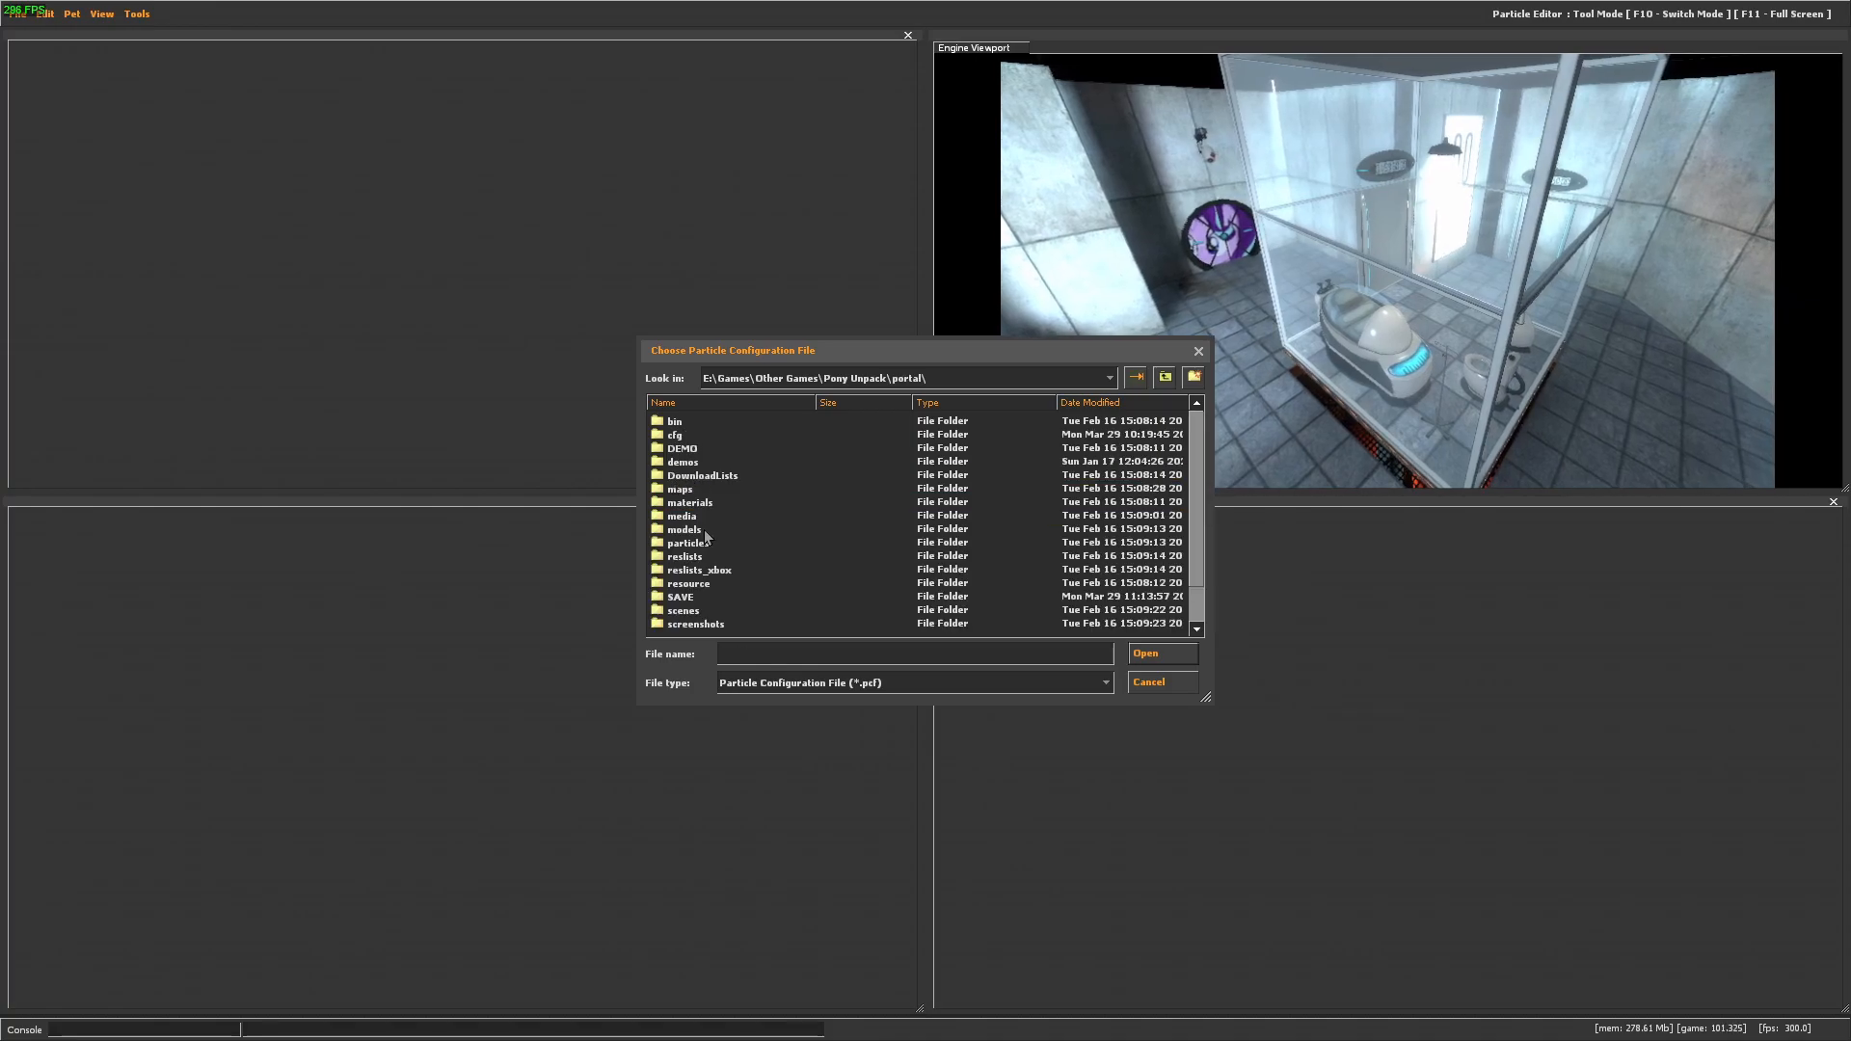
double_click(696, 544)
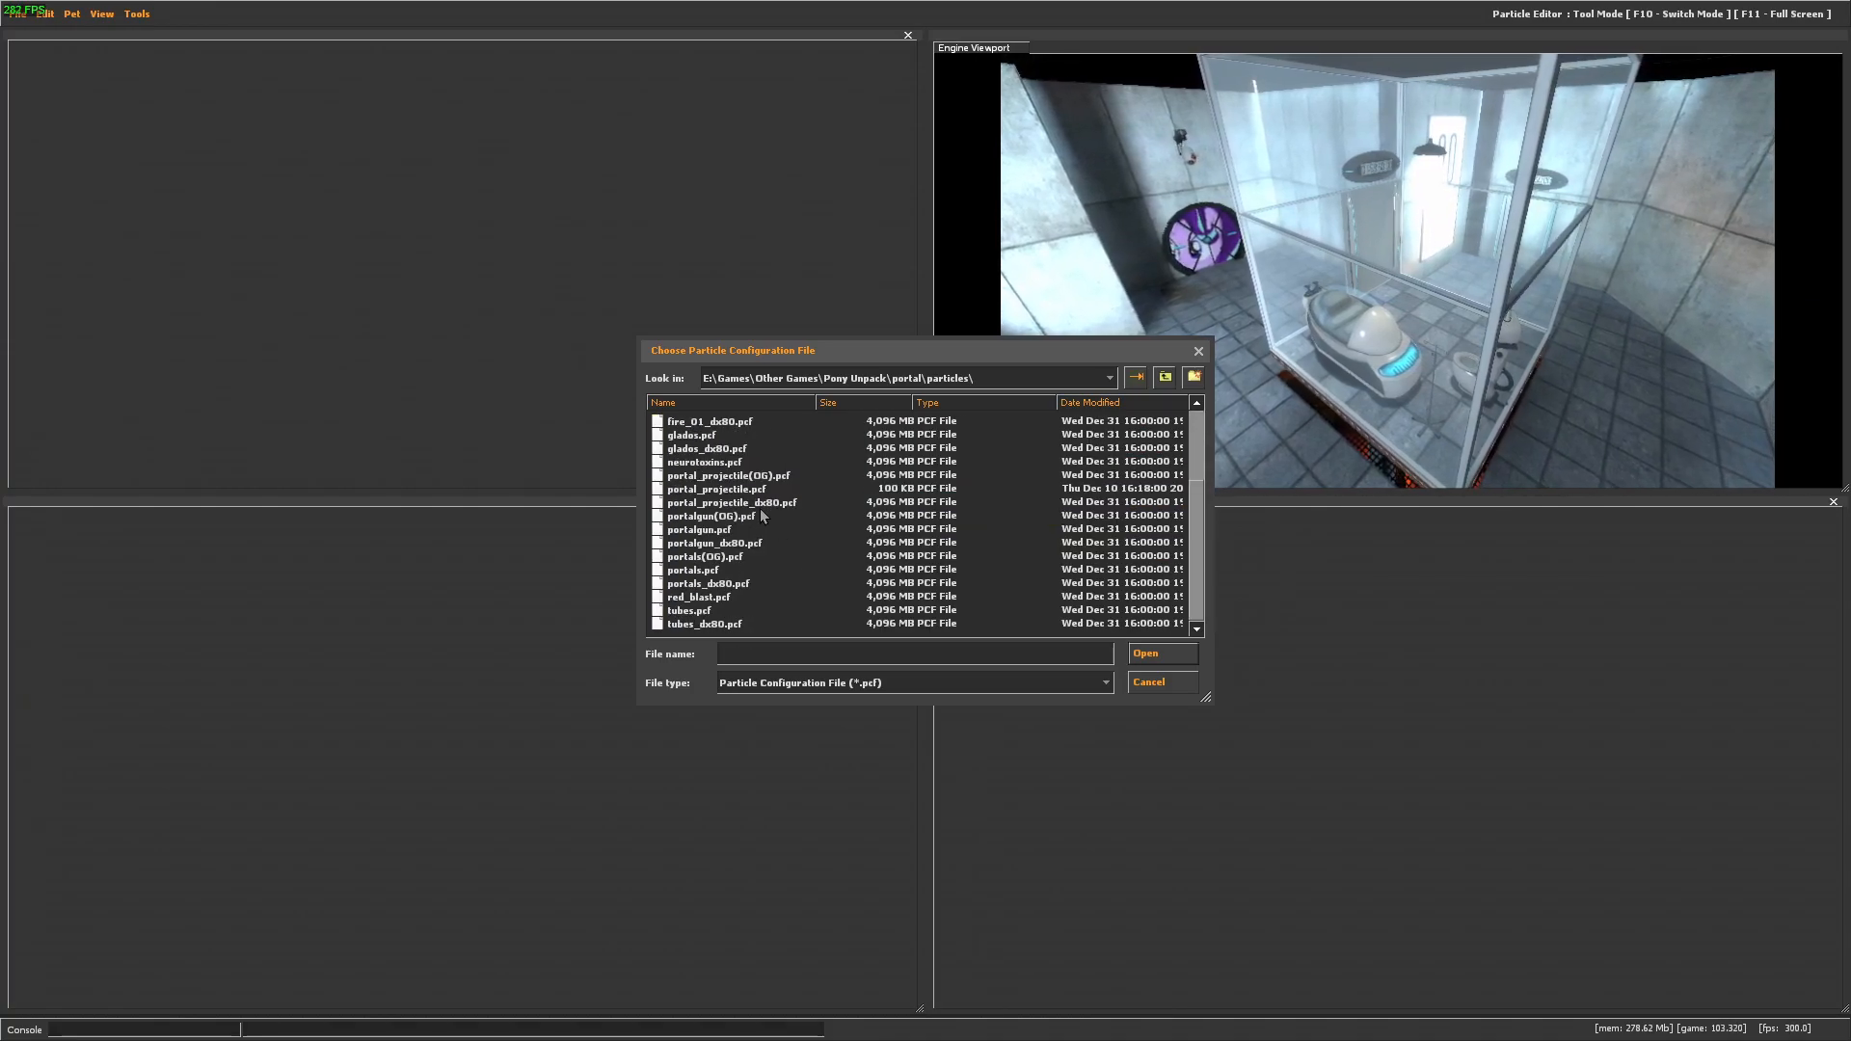
Examine the original particle files portal_projectile(OG).pcf, portalgun(OG).pcf and portals(OG).pcf in the particles folder.
scroll(775, 556, "down", 3)
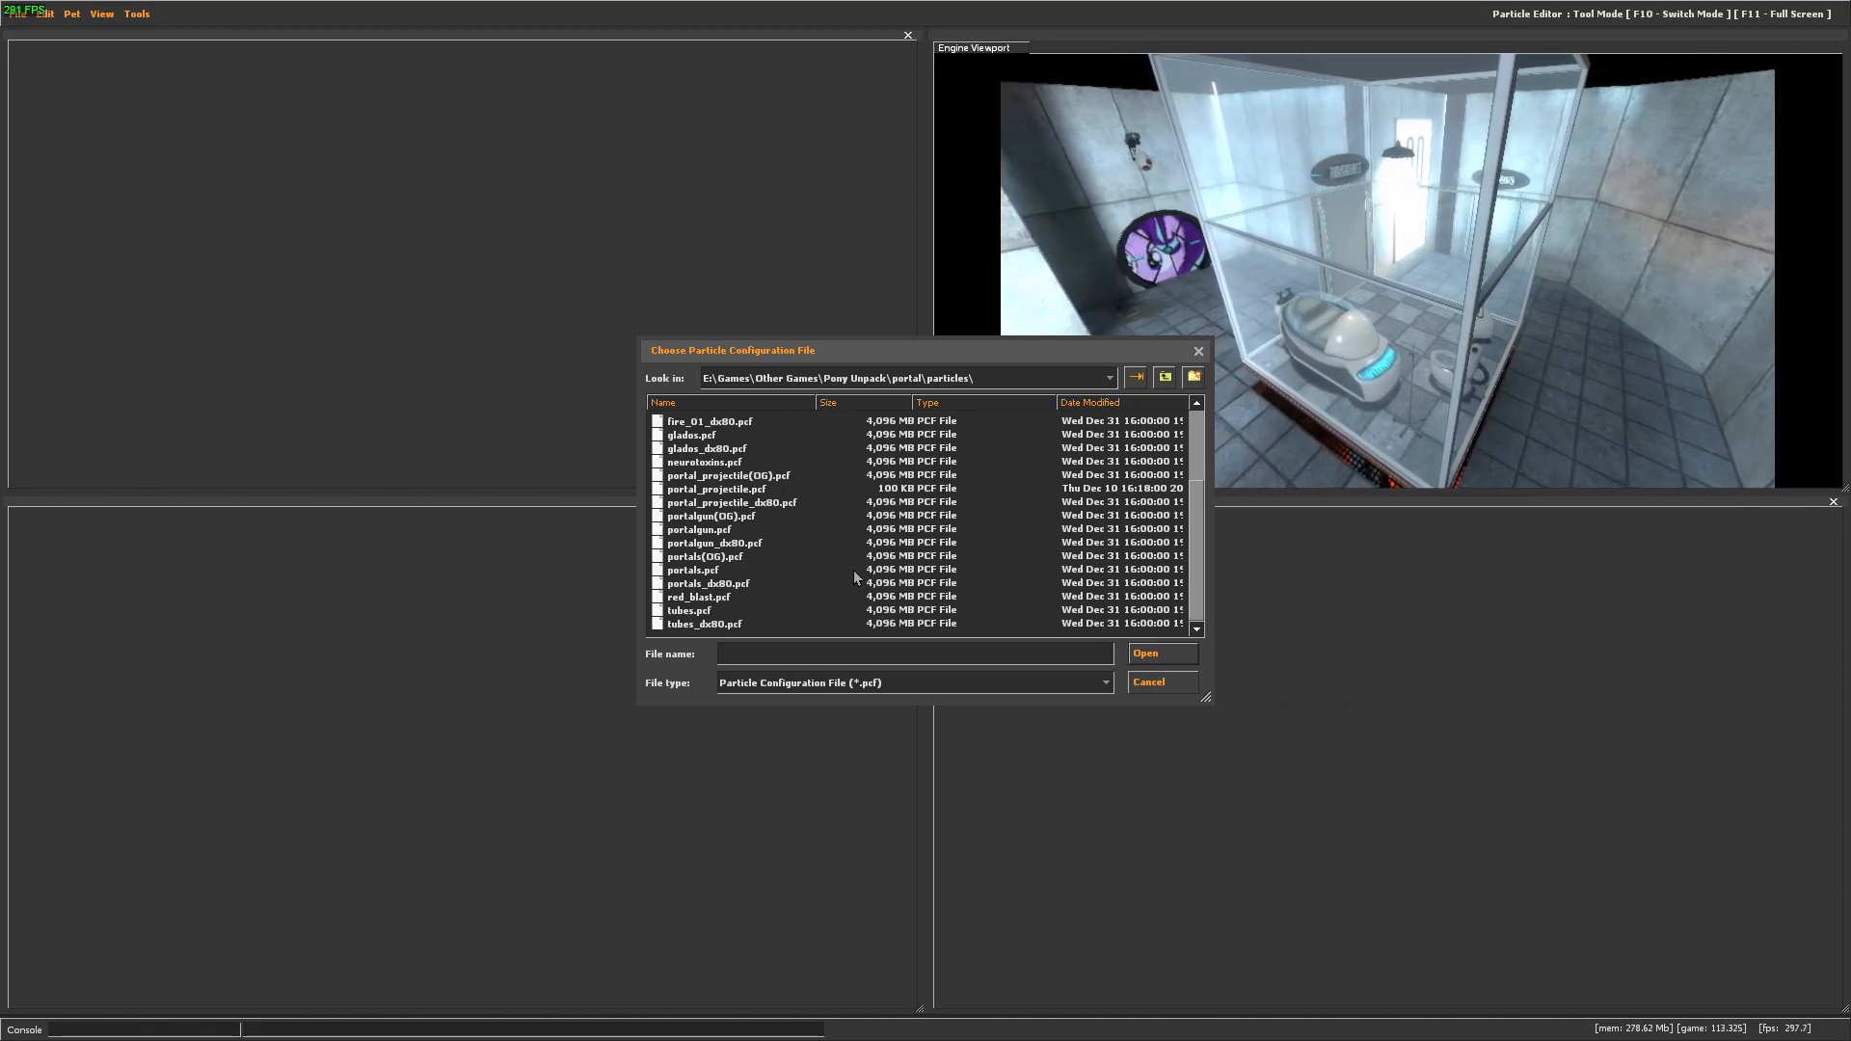
left_click(720, 477)
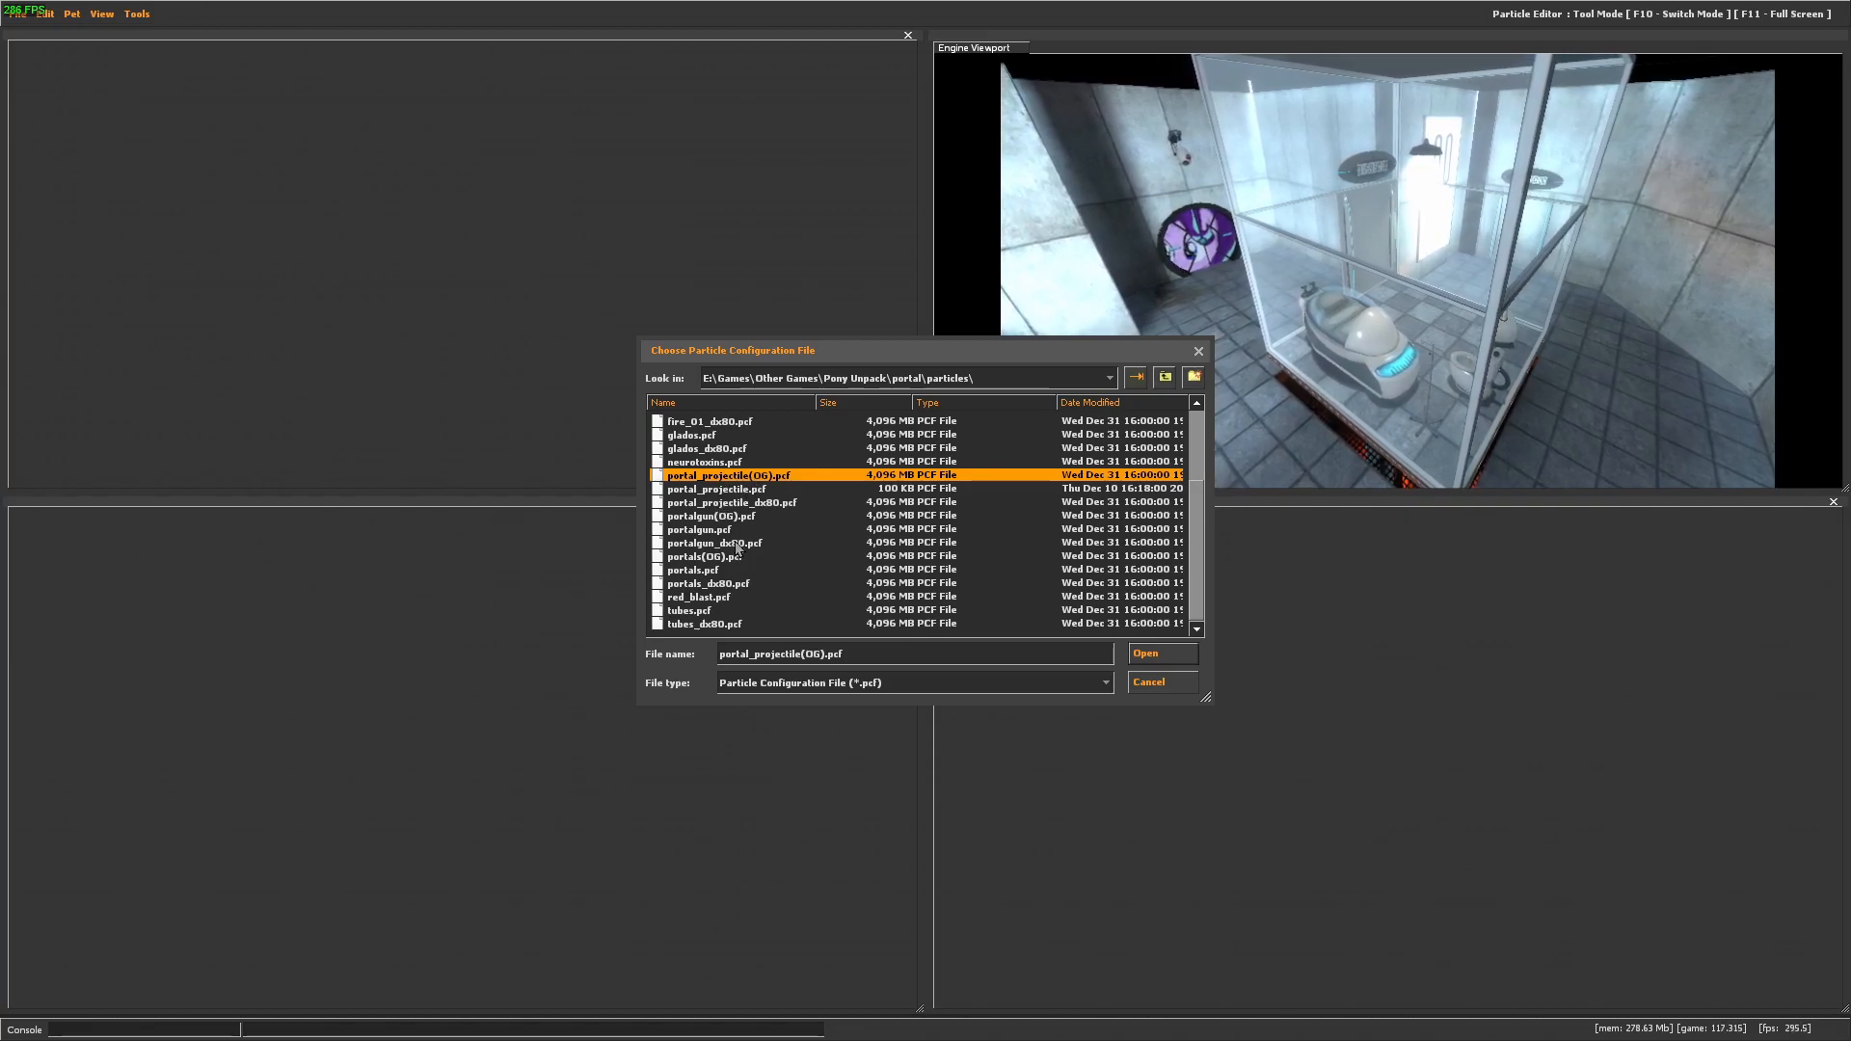
left_click(727, 518)
left_click(725, 560)
left_click(729, 479)
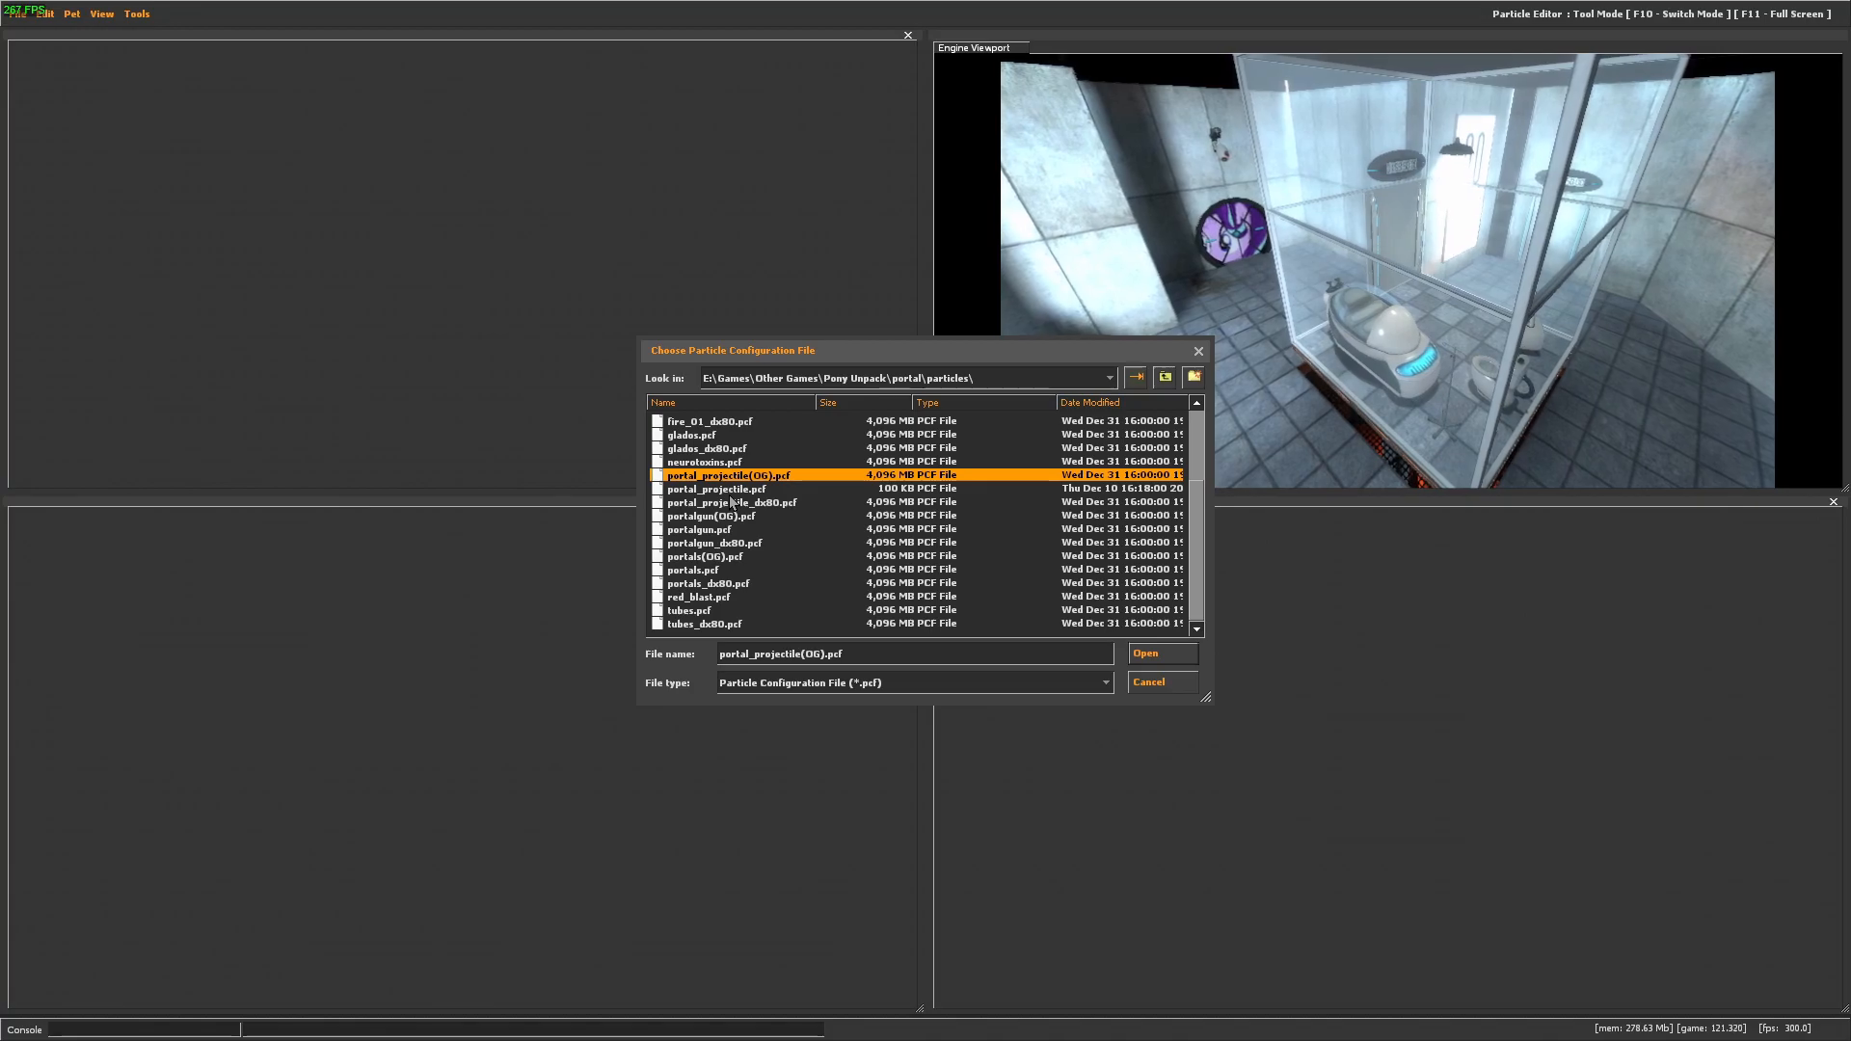
left_click(755, 518)
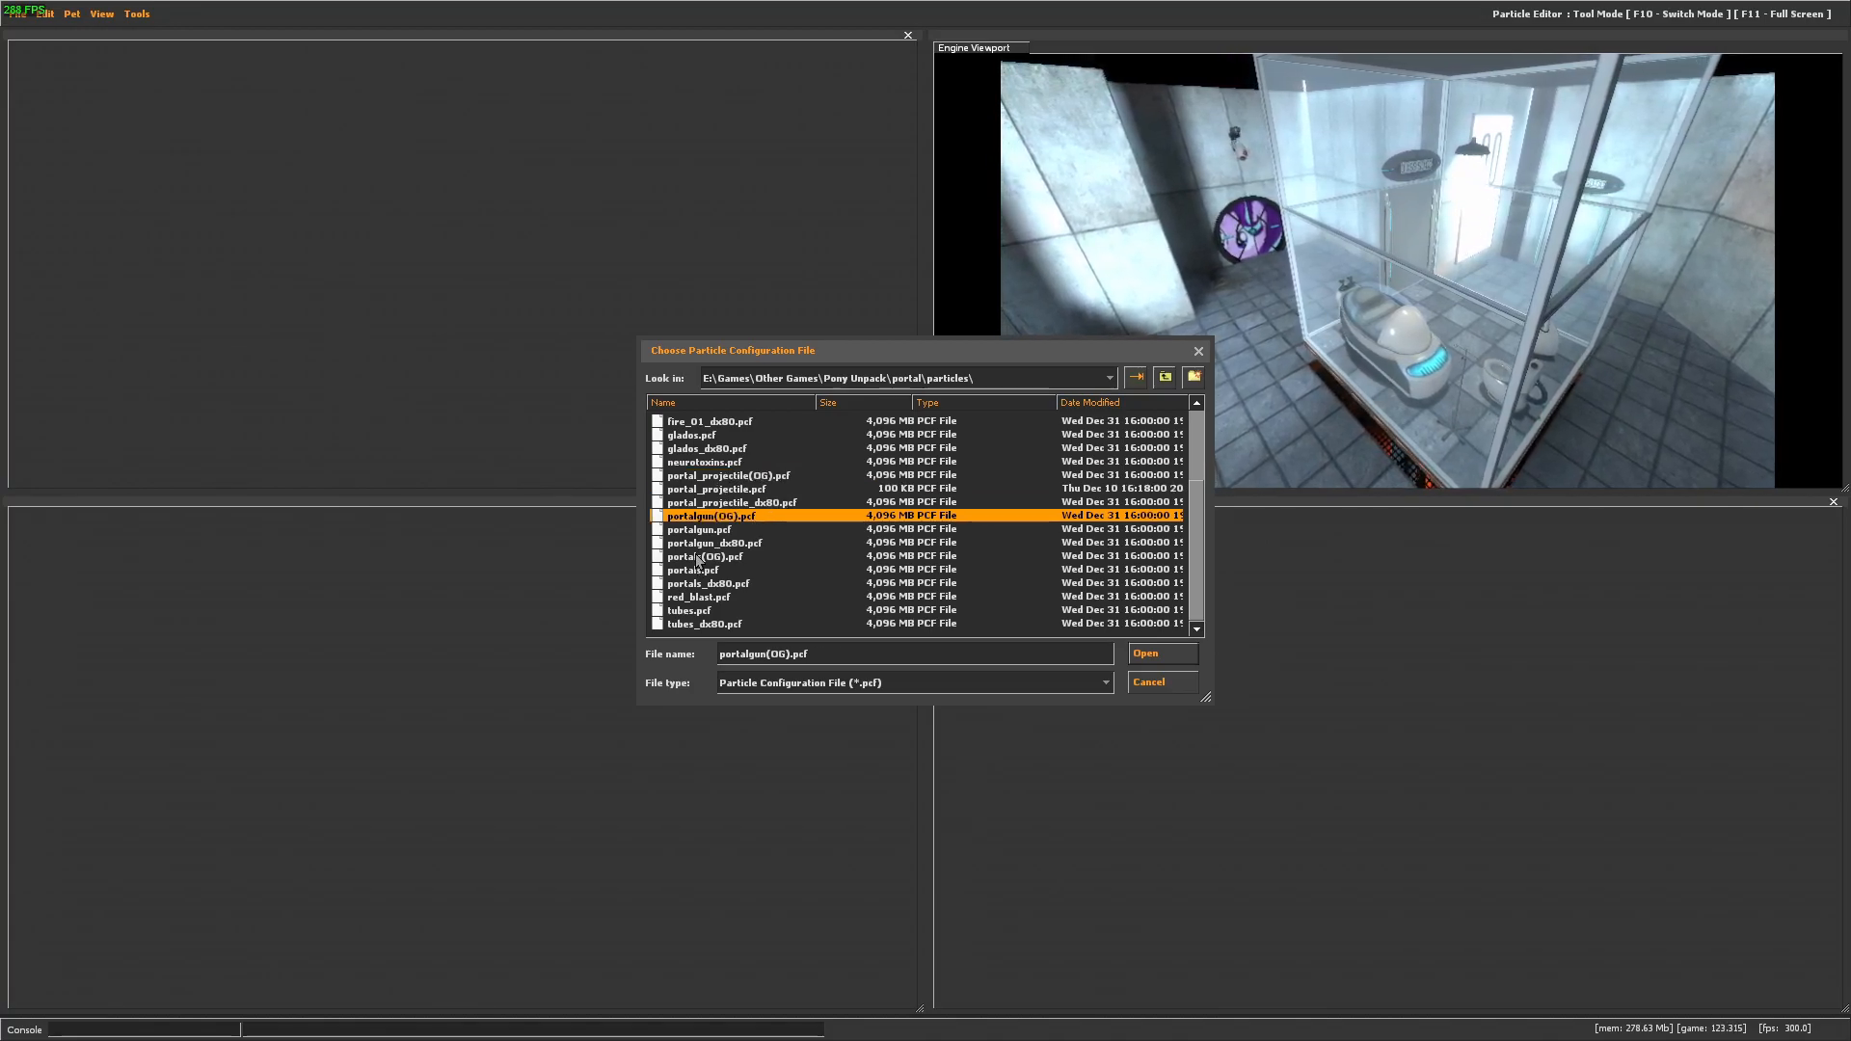
left_click(698, 558)
left_click(736, 477)
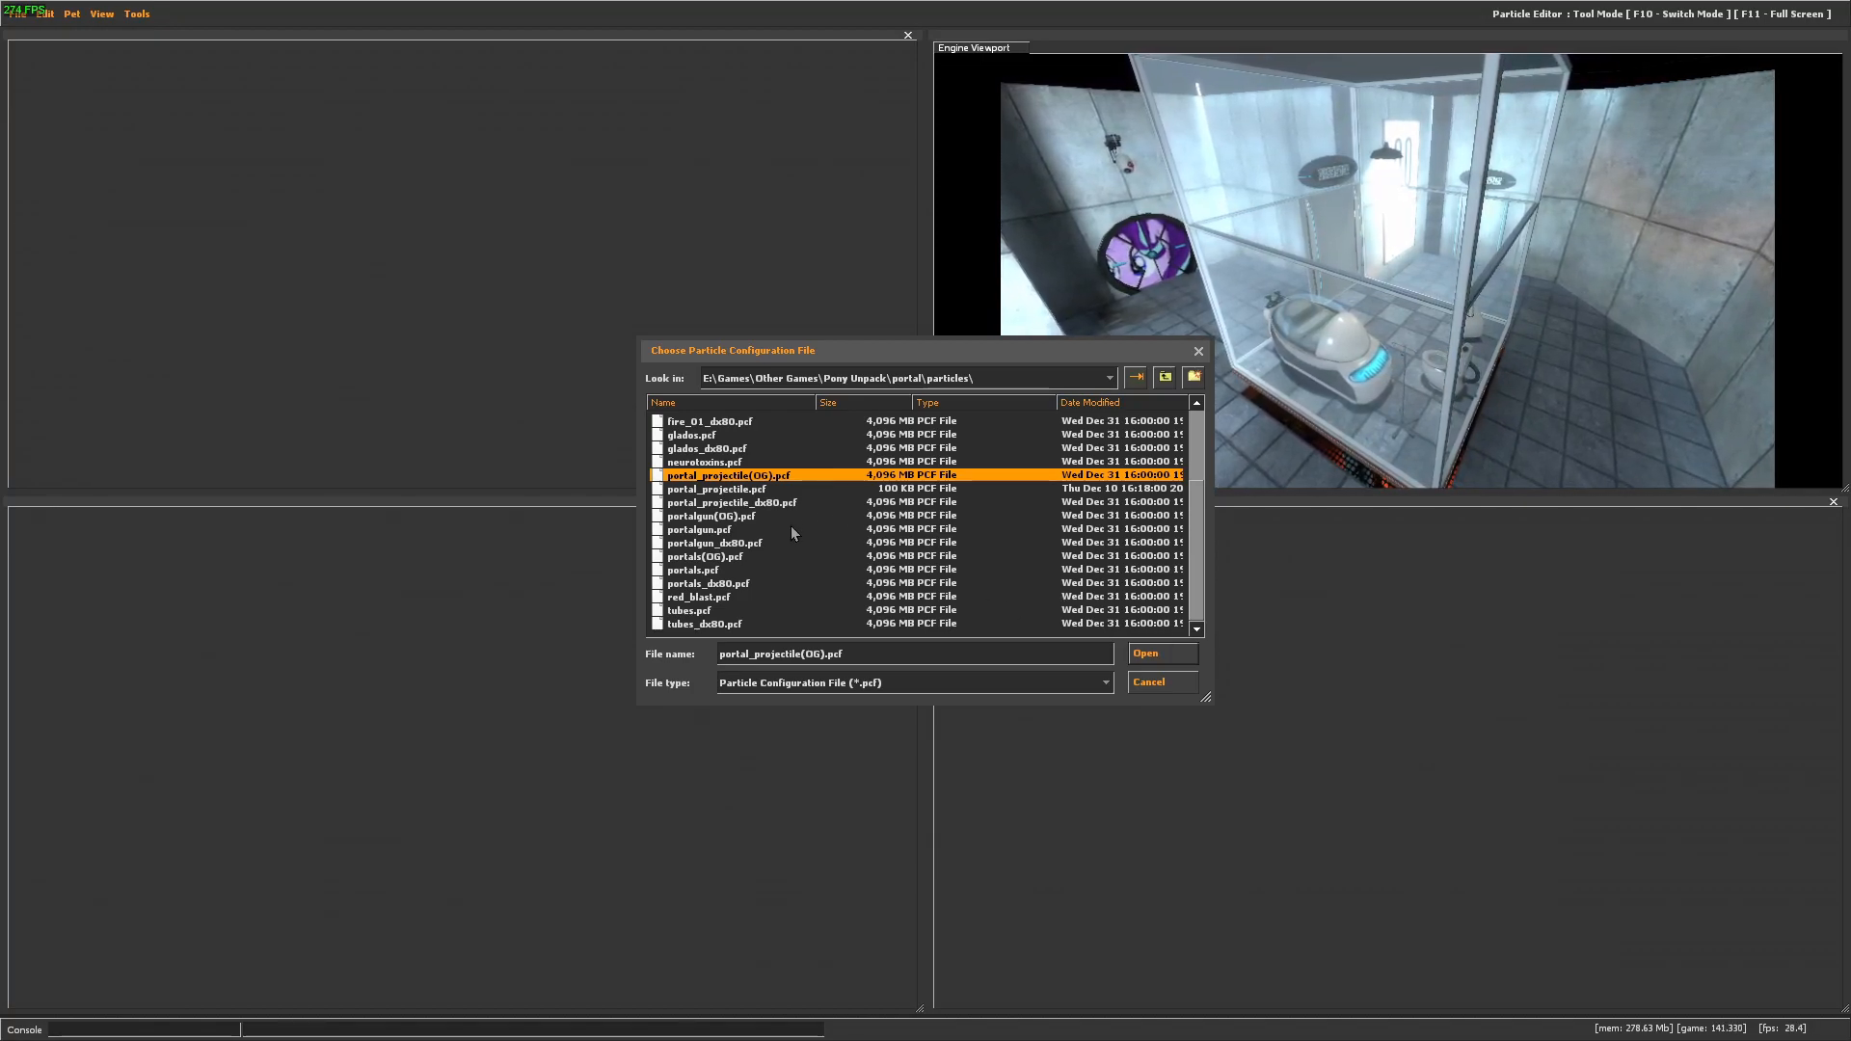
left_click(771, 556)
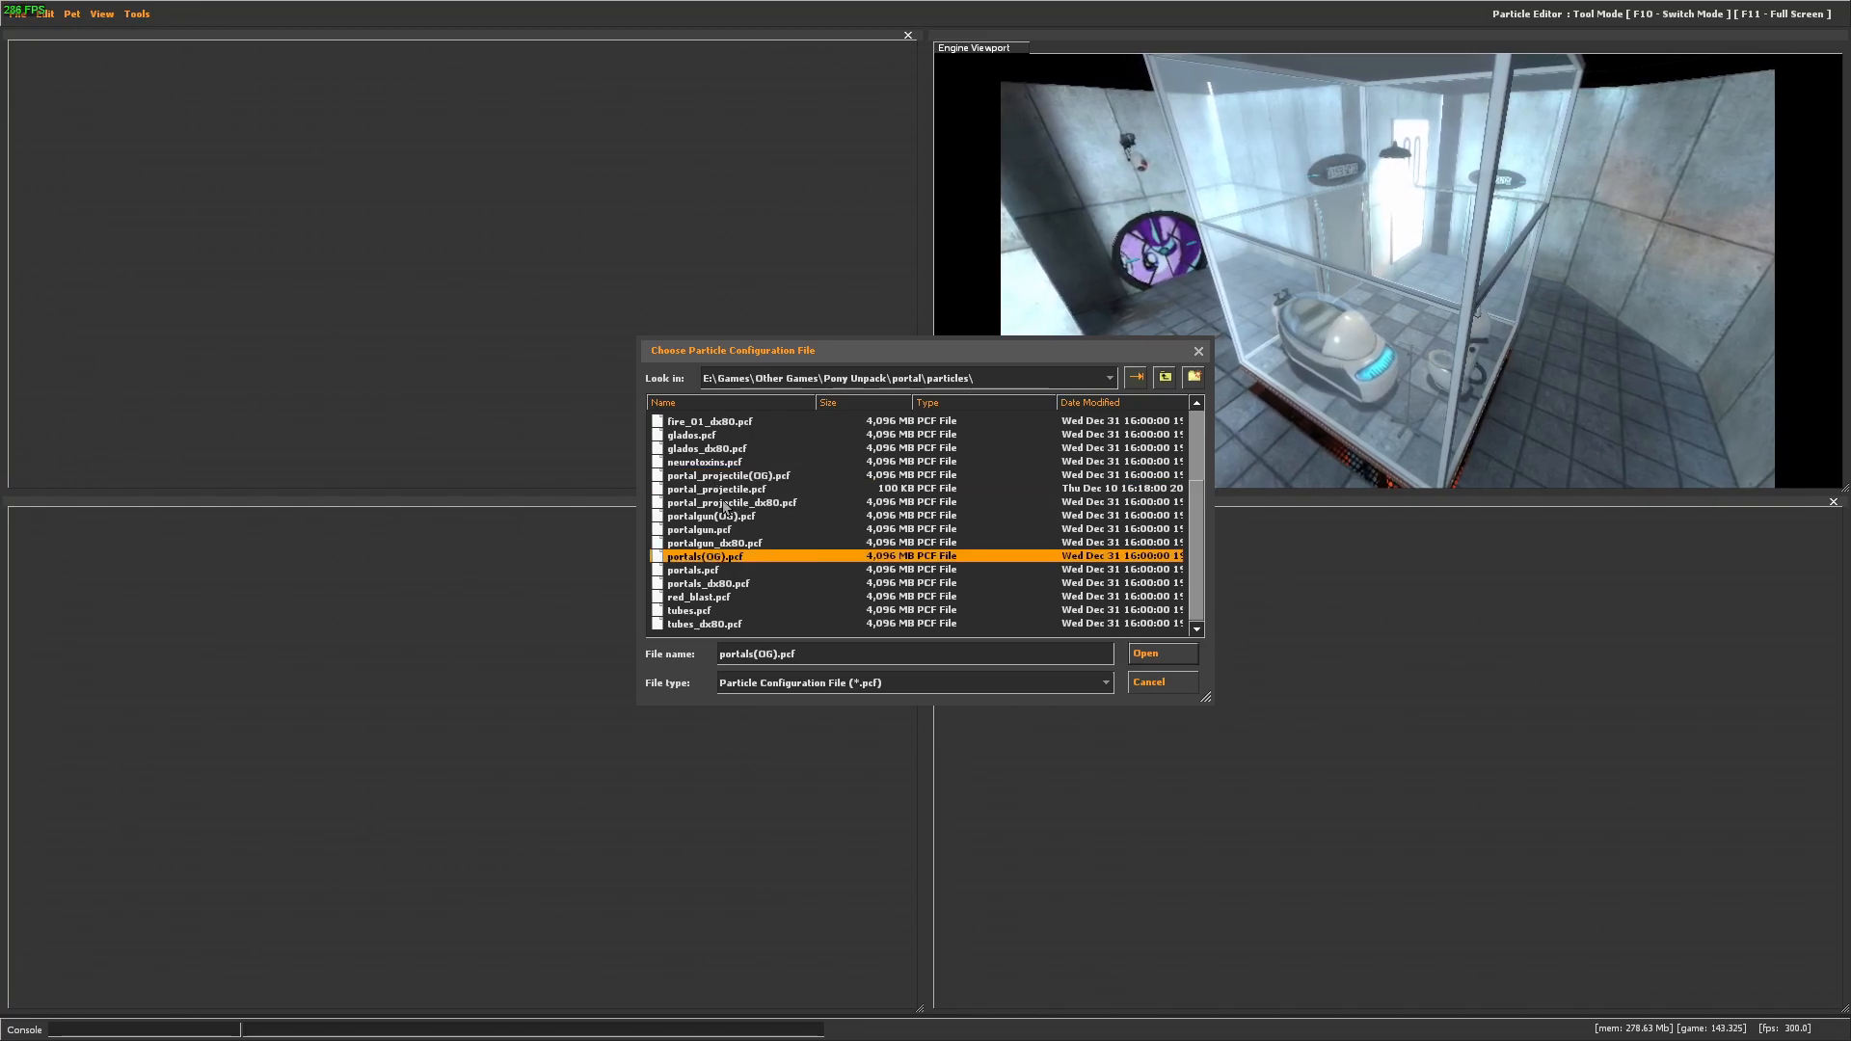
left_click(733, 463)
left_click(745, 476)
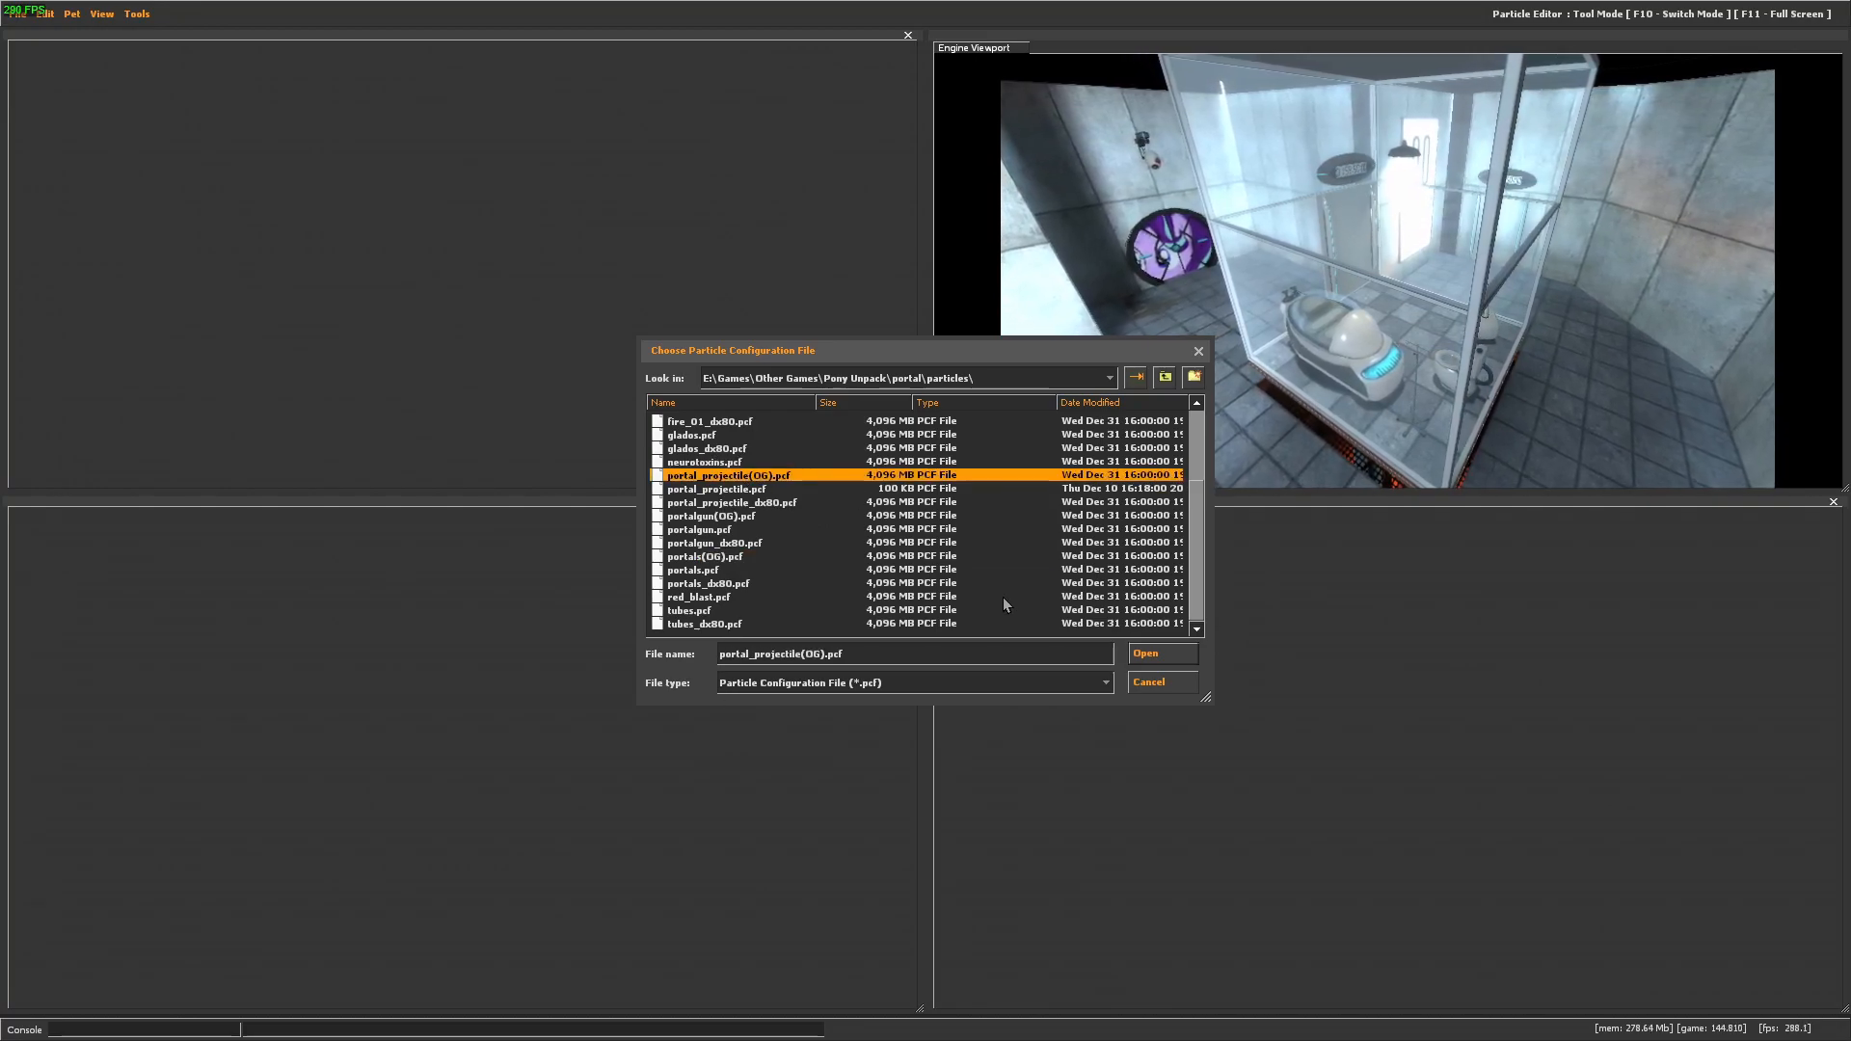
Open portal_projectile(OG).pcf and preview the portal_1 overlap and projectile particle systems.
left_click(1146, 656)
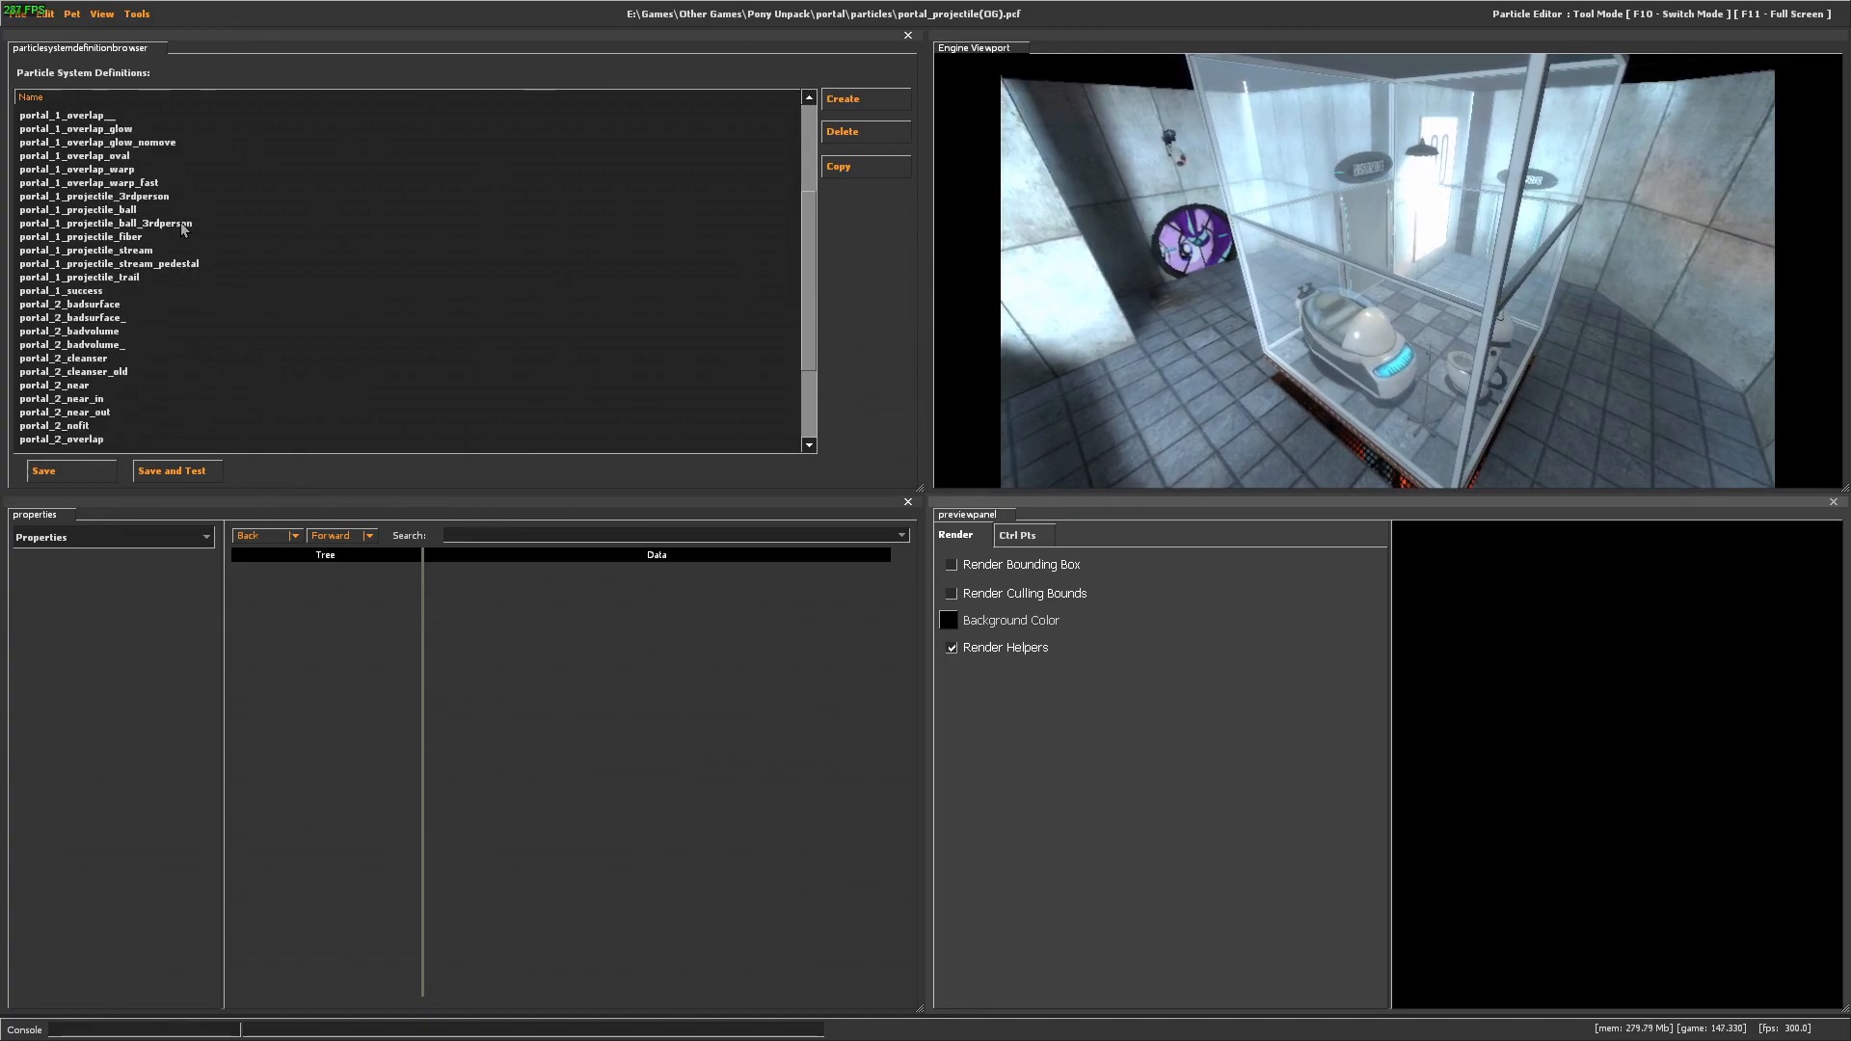
left_click_drag(56, 137, 167, 355)
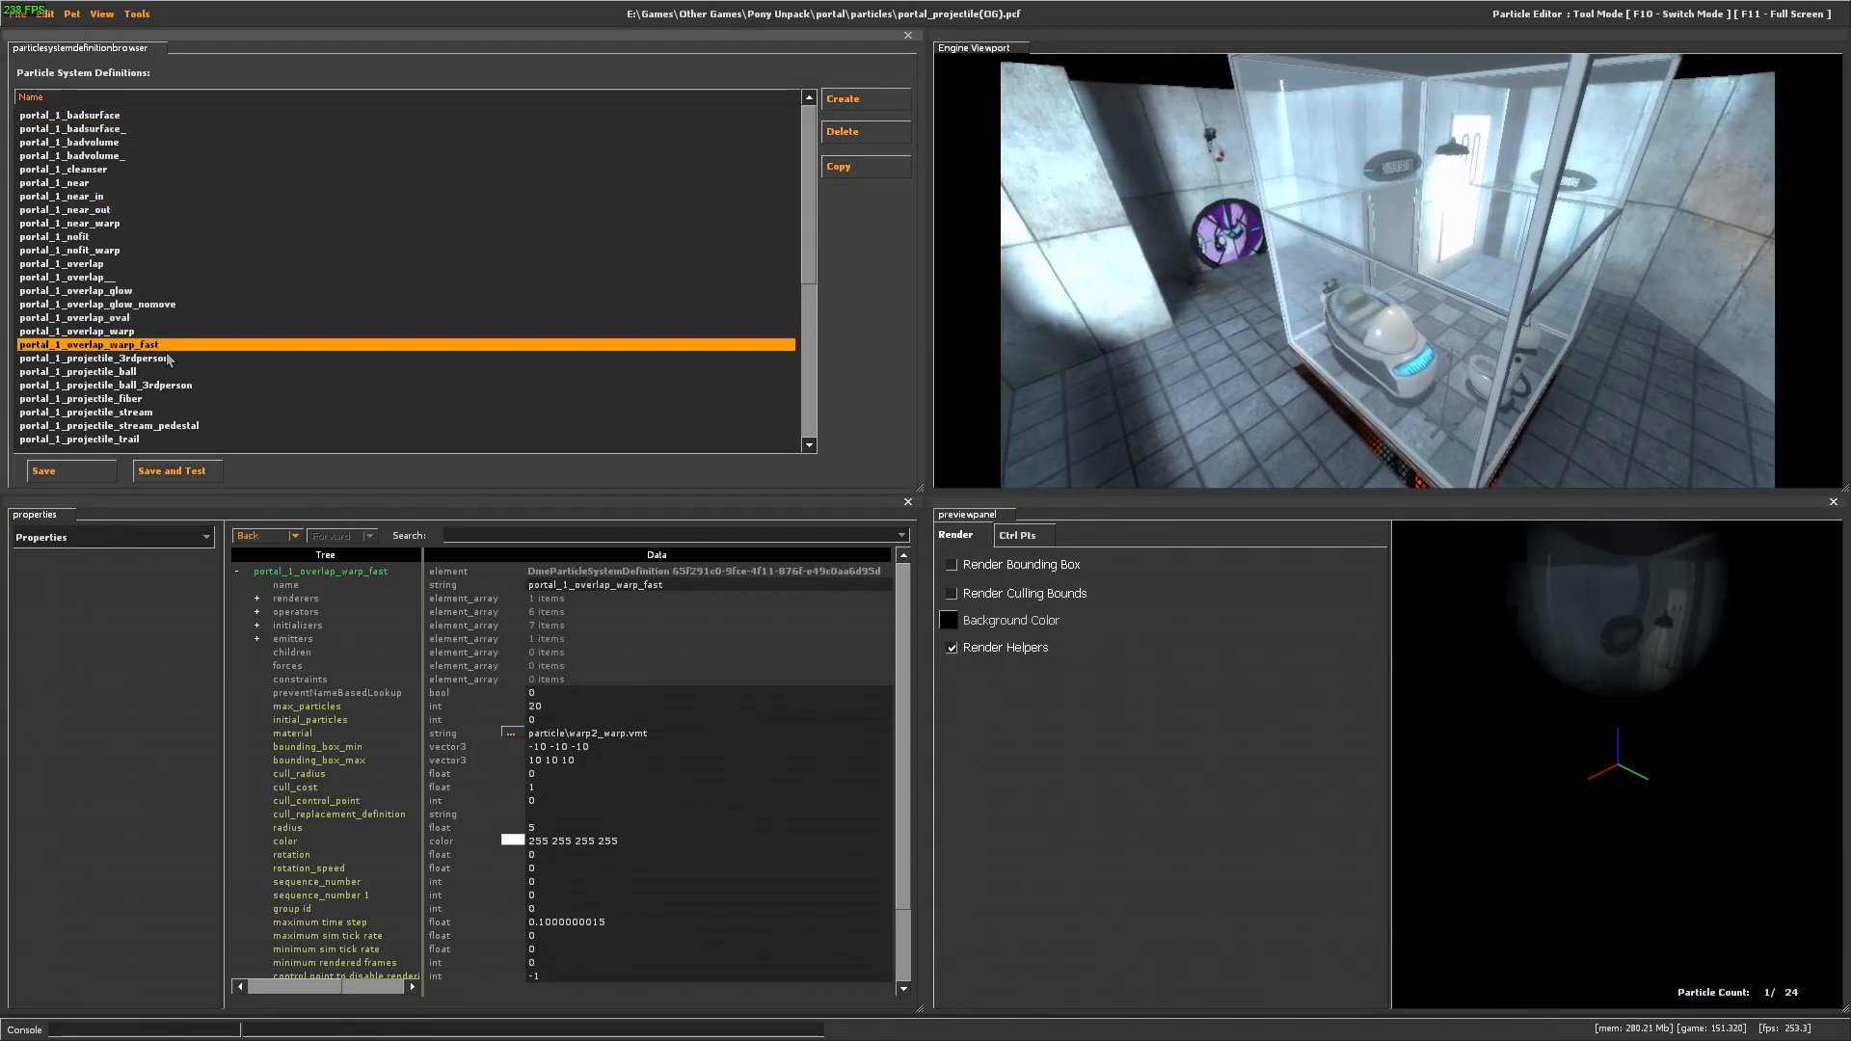
left_click(169, 372)
left_click(172, 386)
scroll(175, 377, "down", 7)
scroll(176, 368, "up", 7)
Preview portal_1_near_in and neighbouring systems, and view the portal_1_cleanser particles from a different angle.
left_click(169, 319)
left_click(172, 237)
left_click(175, 197)
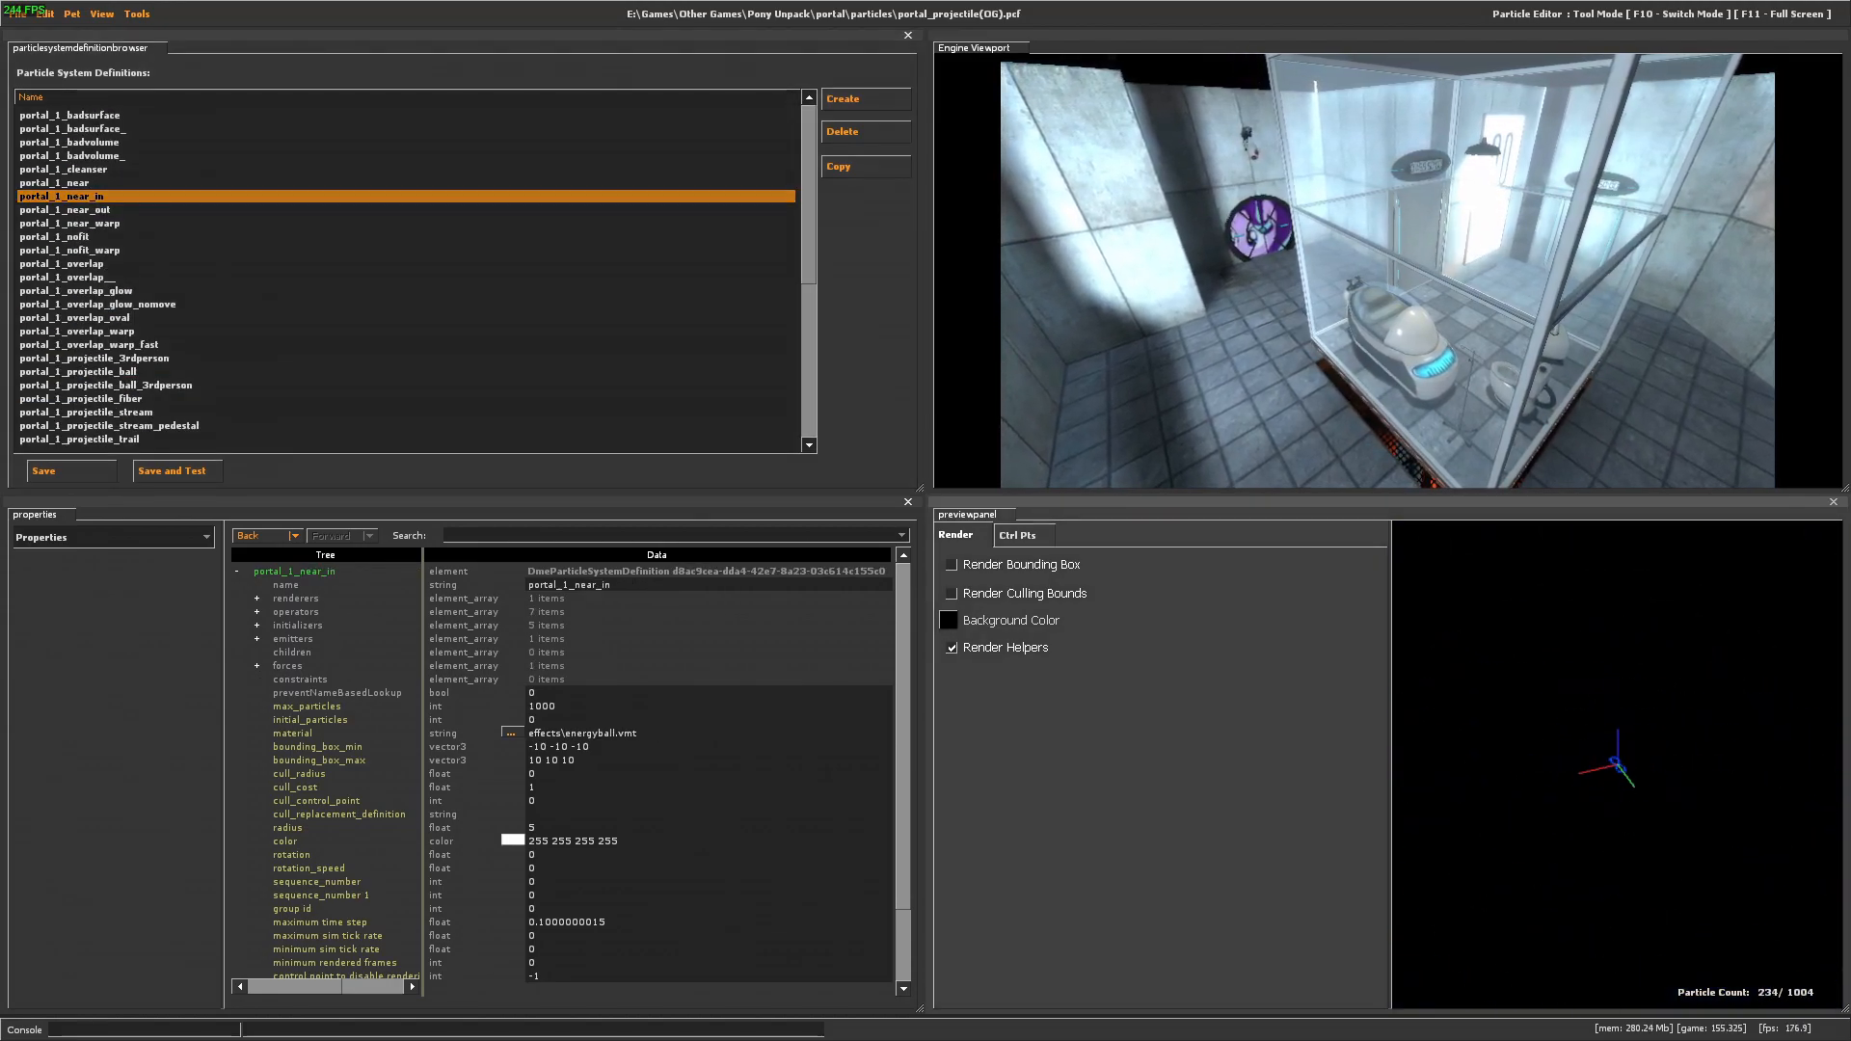
left_click(164, 170)
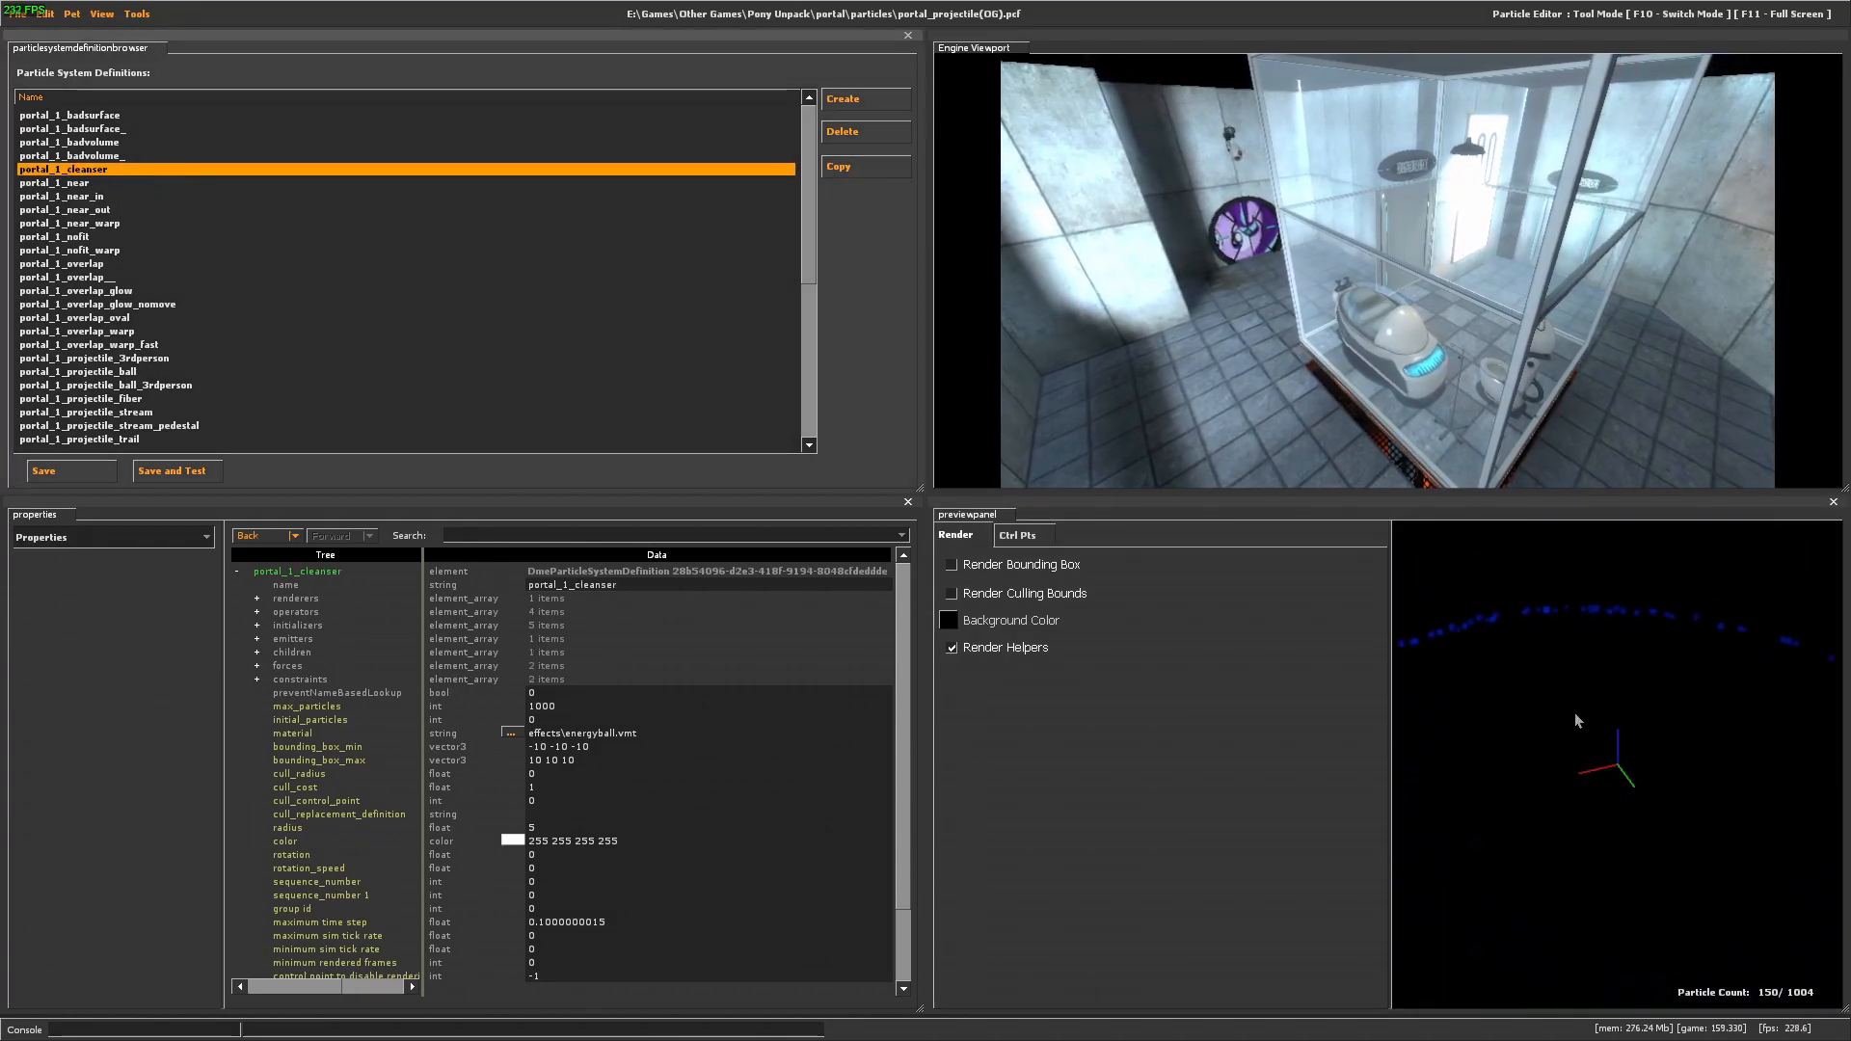
mouse_move(1620, 762)
left_mouse_down()
mouse_move(1543, 559)
mouse_move(1626, 779)
left_mouse_up()
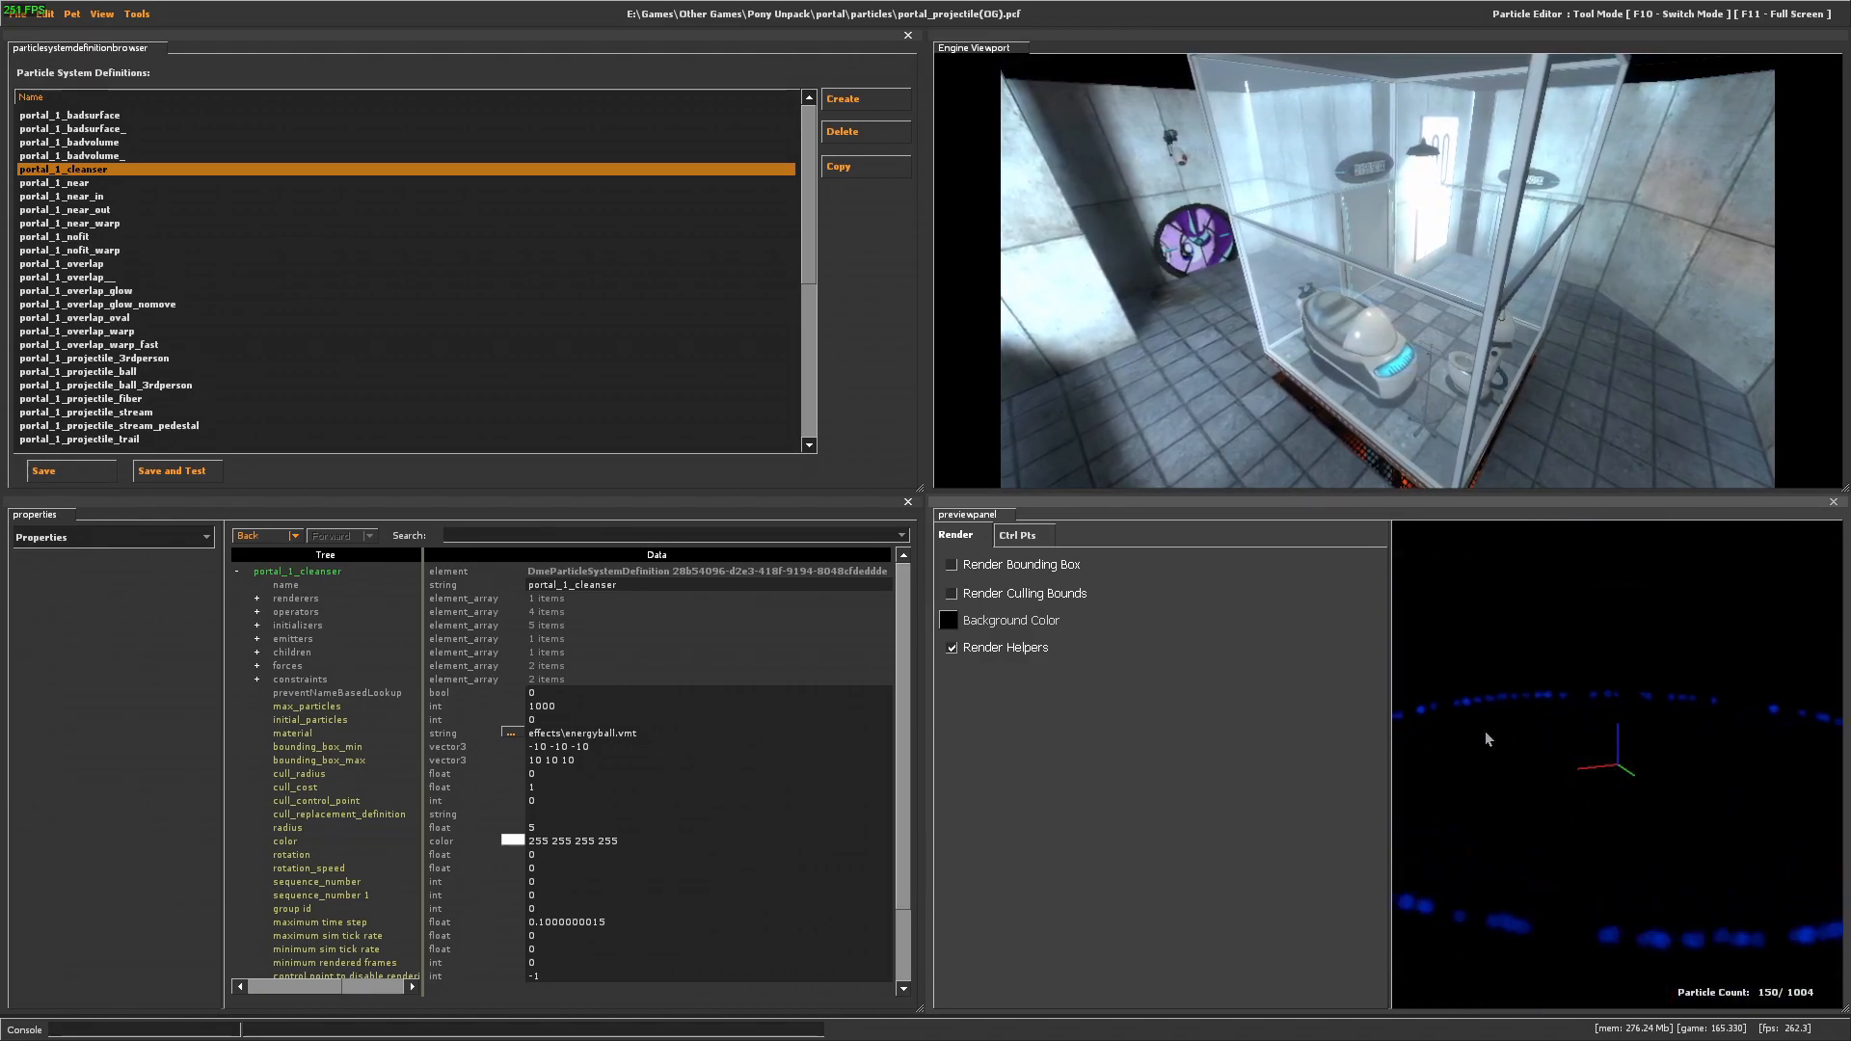
Check the Color Fade operator of portal_1_cleanser and show its Color Random initializer.
left_click(113, 537)
left_click(60, 581)
left_click(73, 623)
left_click(112, 538)
left_click(61, 594)
left_click(60, 635)
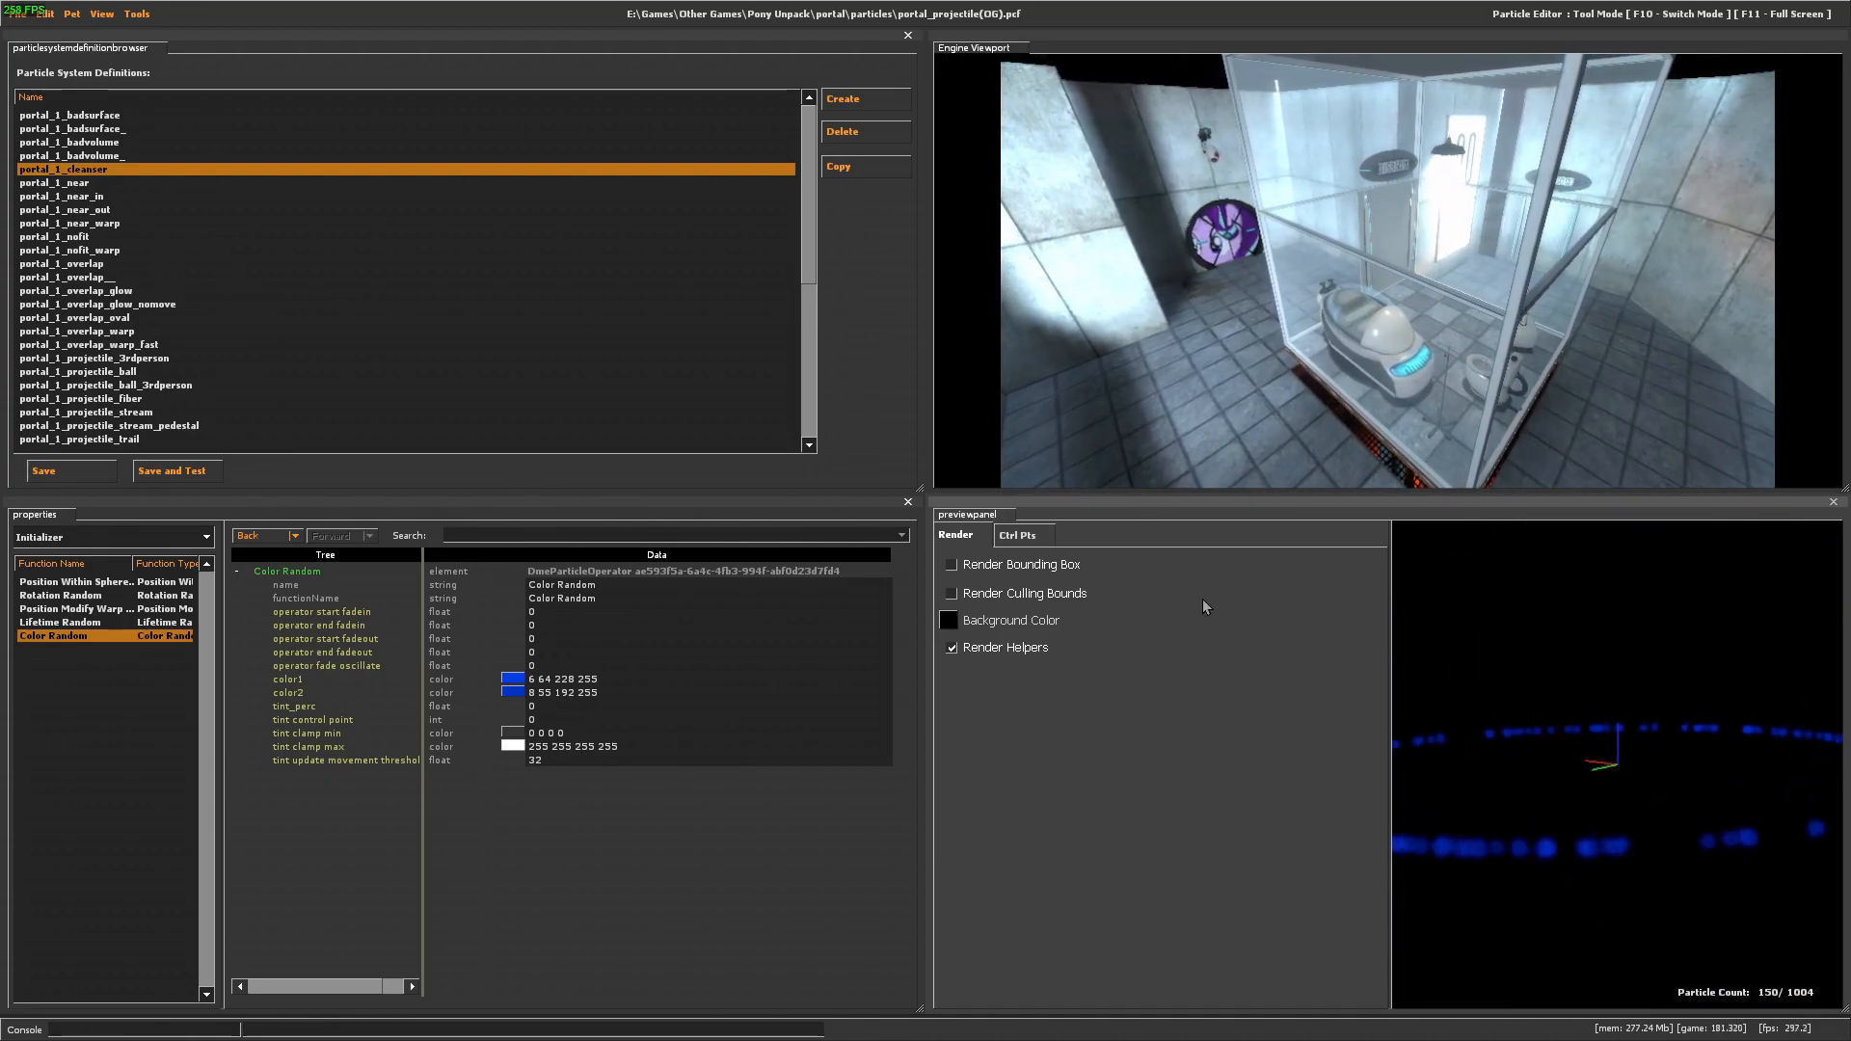
Turn on the bounding box and culling bounds in the particle preview, and turn both off again.
left_click(981, 652)
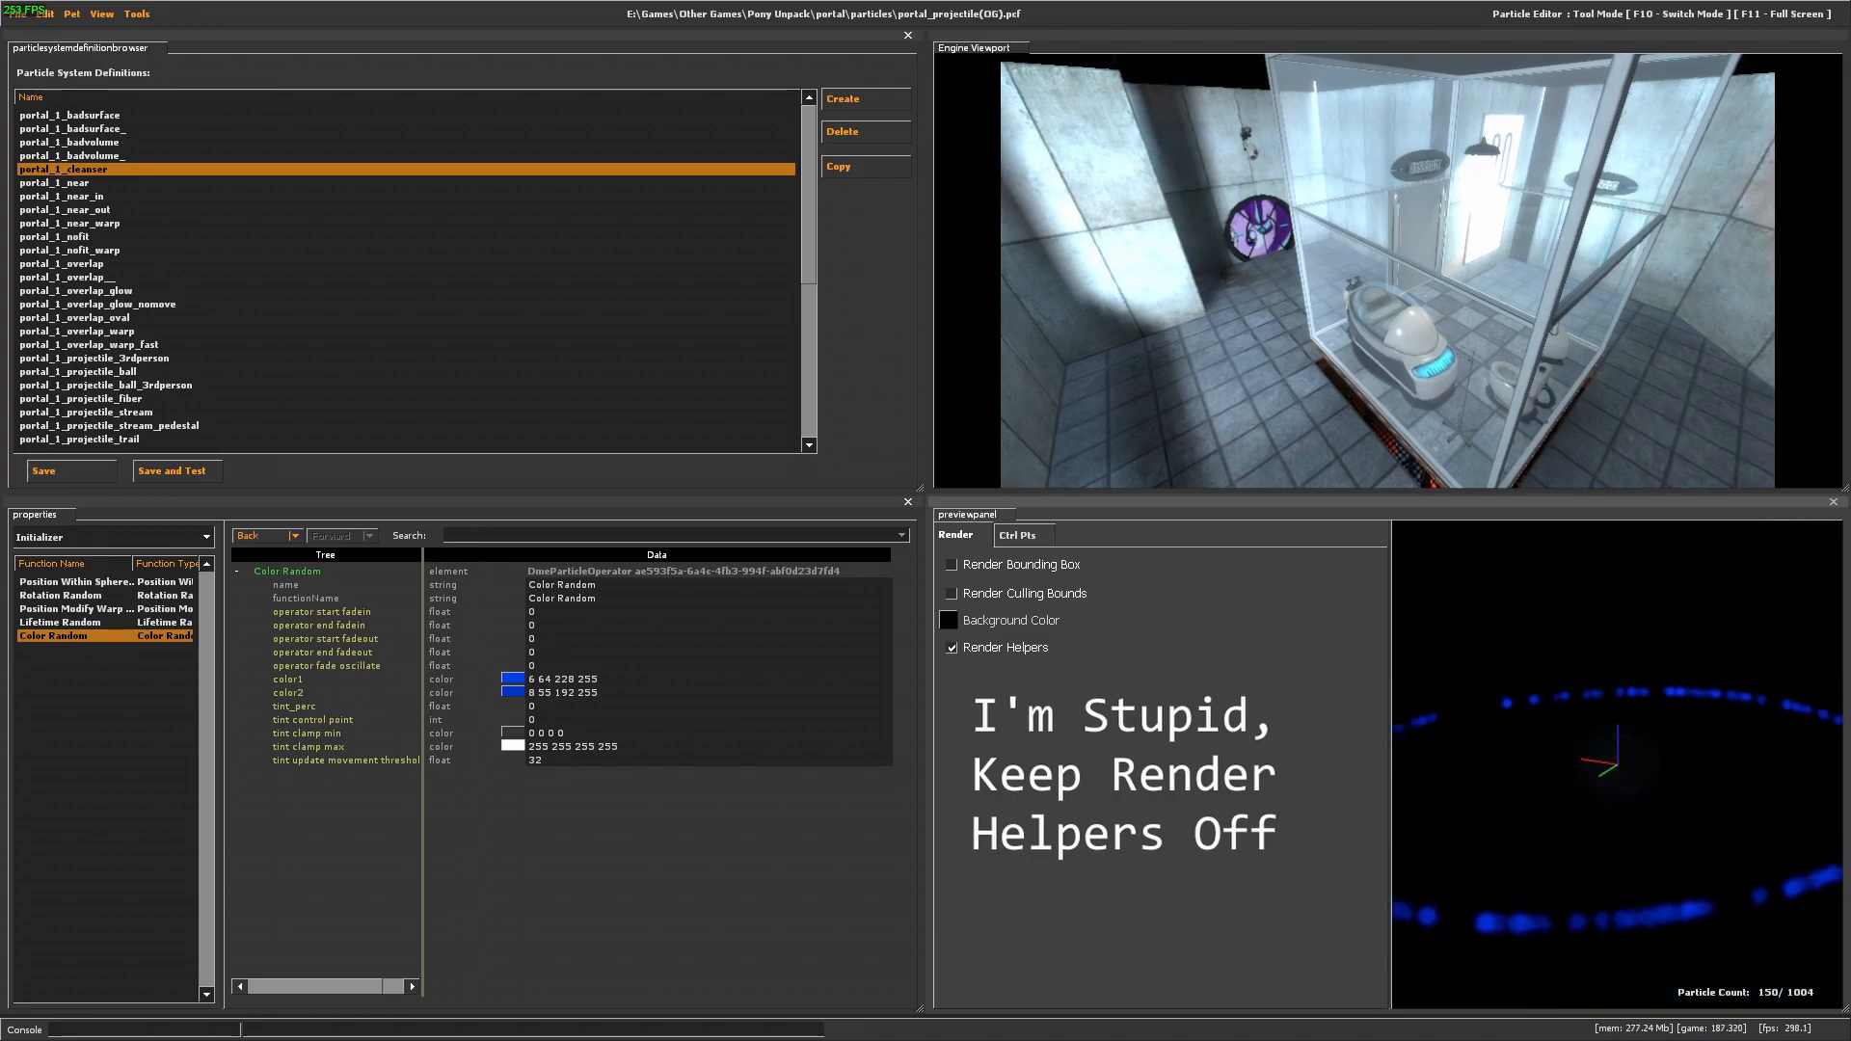
left_click(953, 565)
left_click(953, 594)
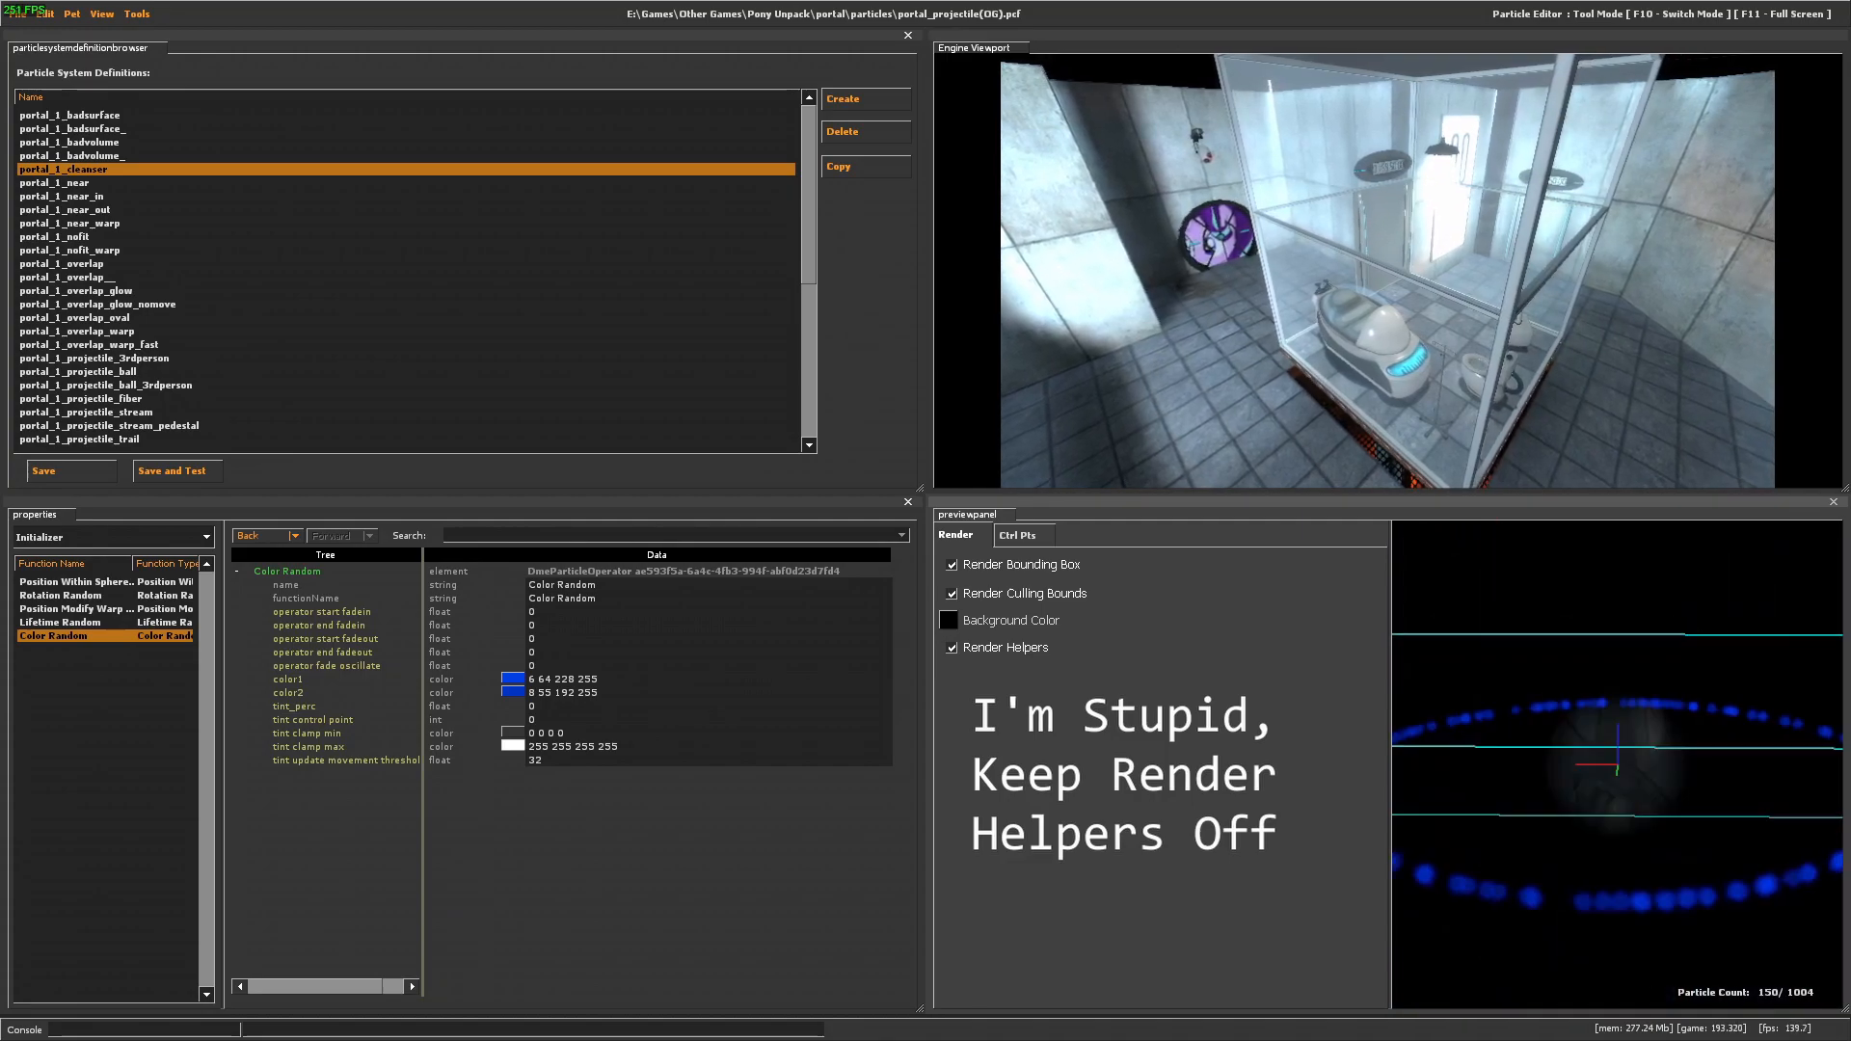
left_click(989, 590)
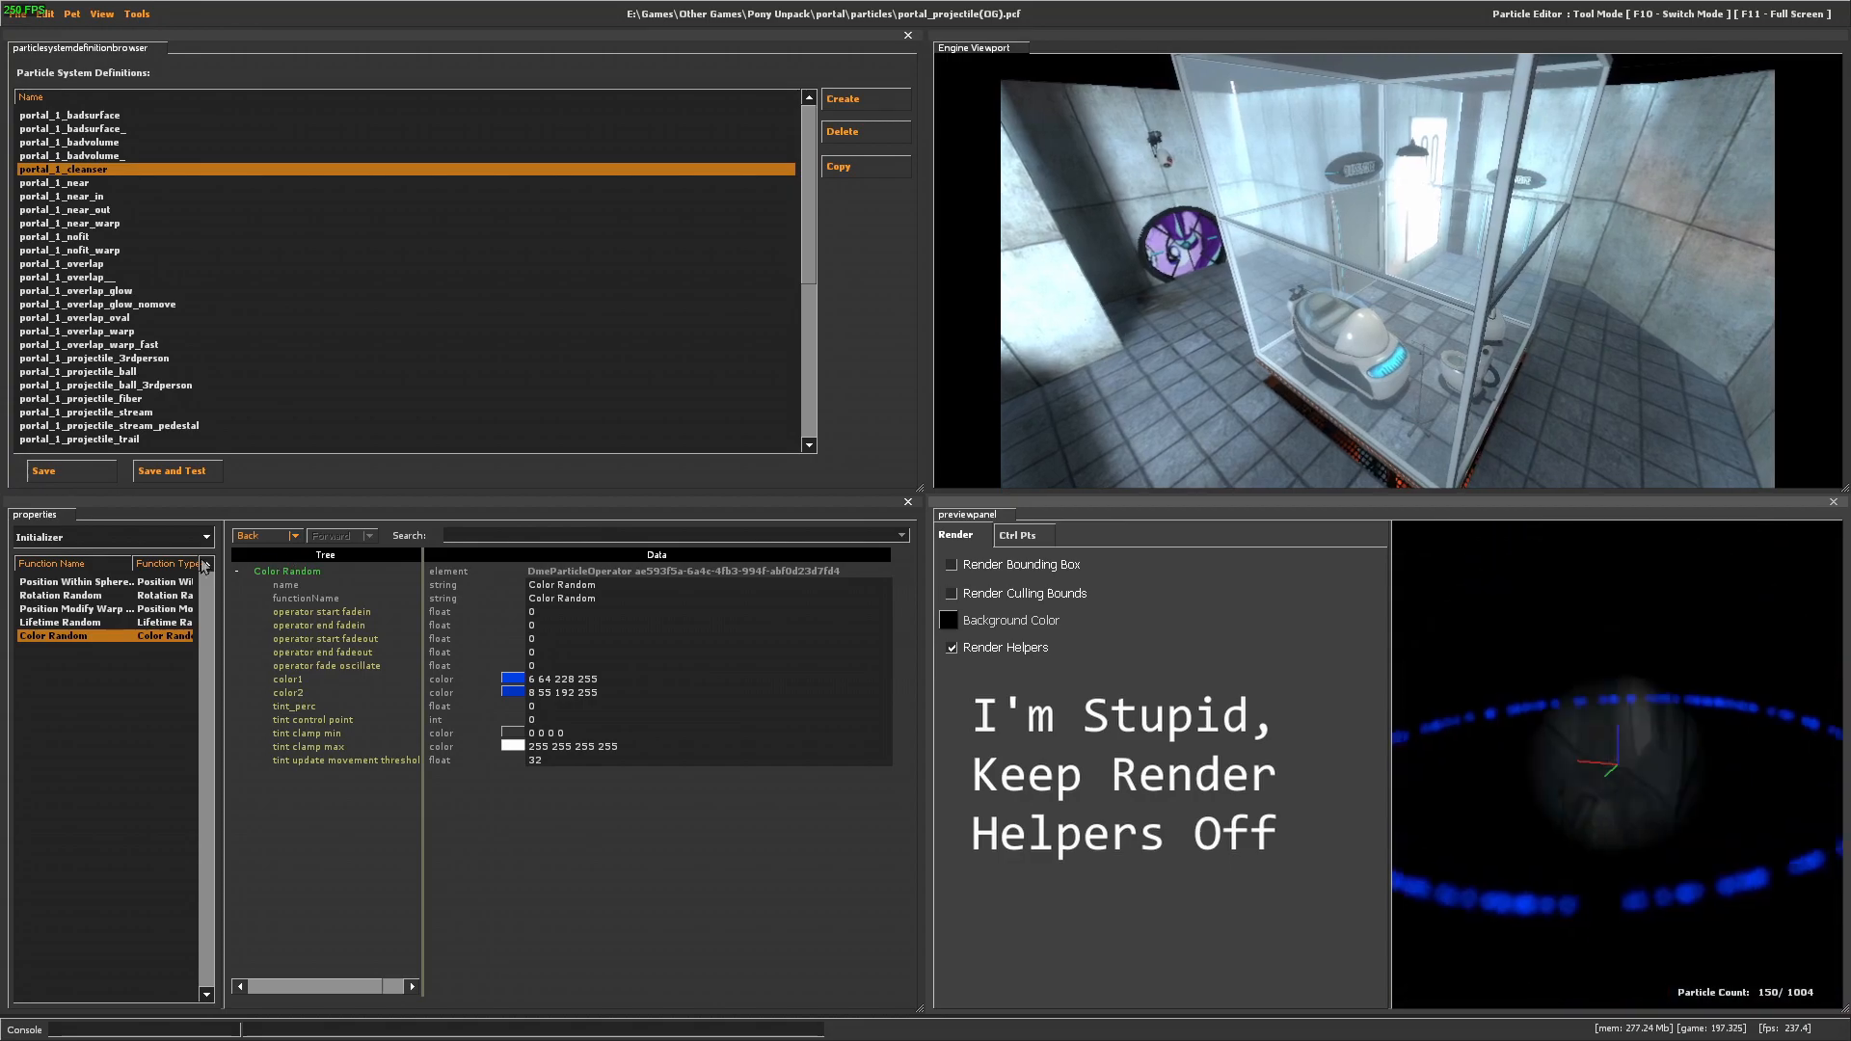
Examine the Color Fade operator of portal_1_cleanser and its particle ring in the preview.
left_click(129, 532)
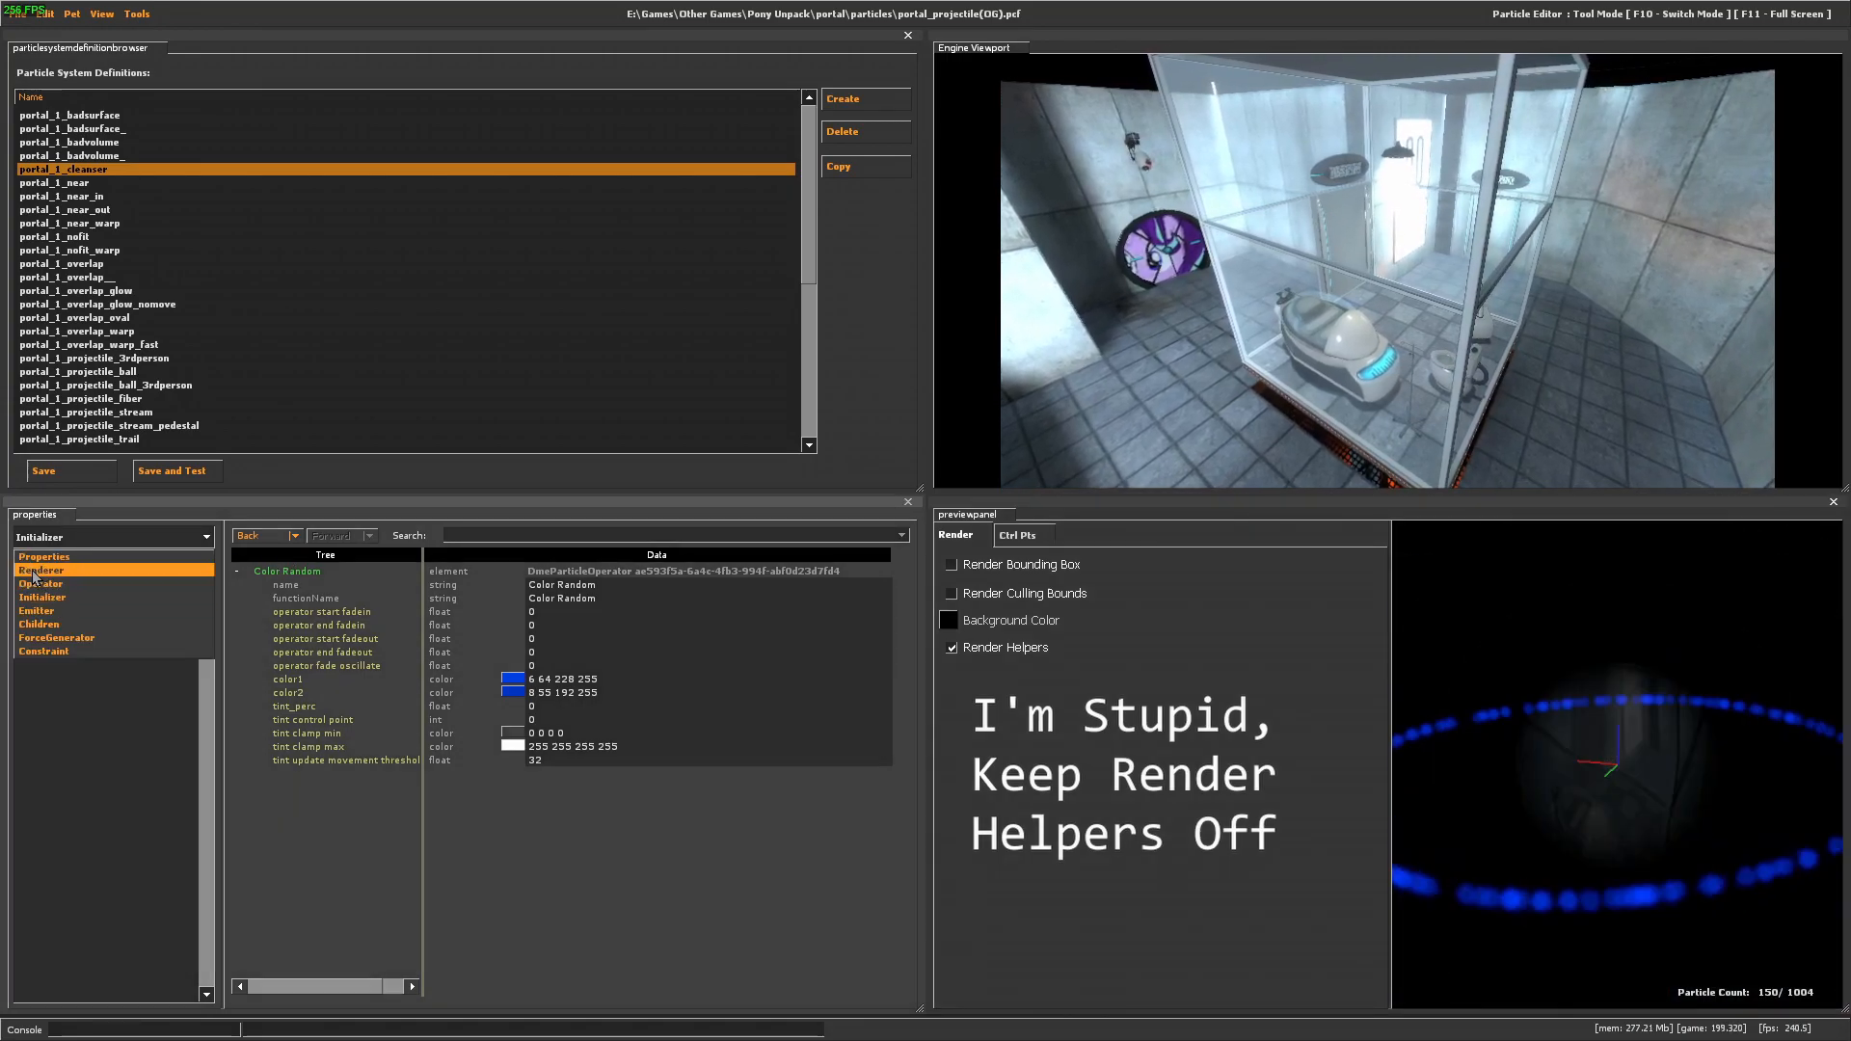
left_click(43, 583)
left_click(50, 598)
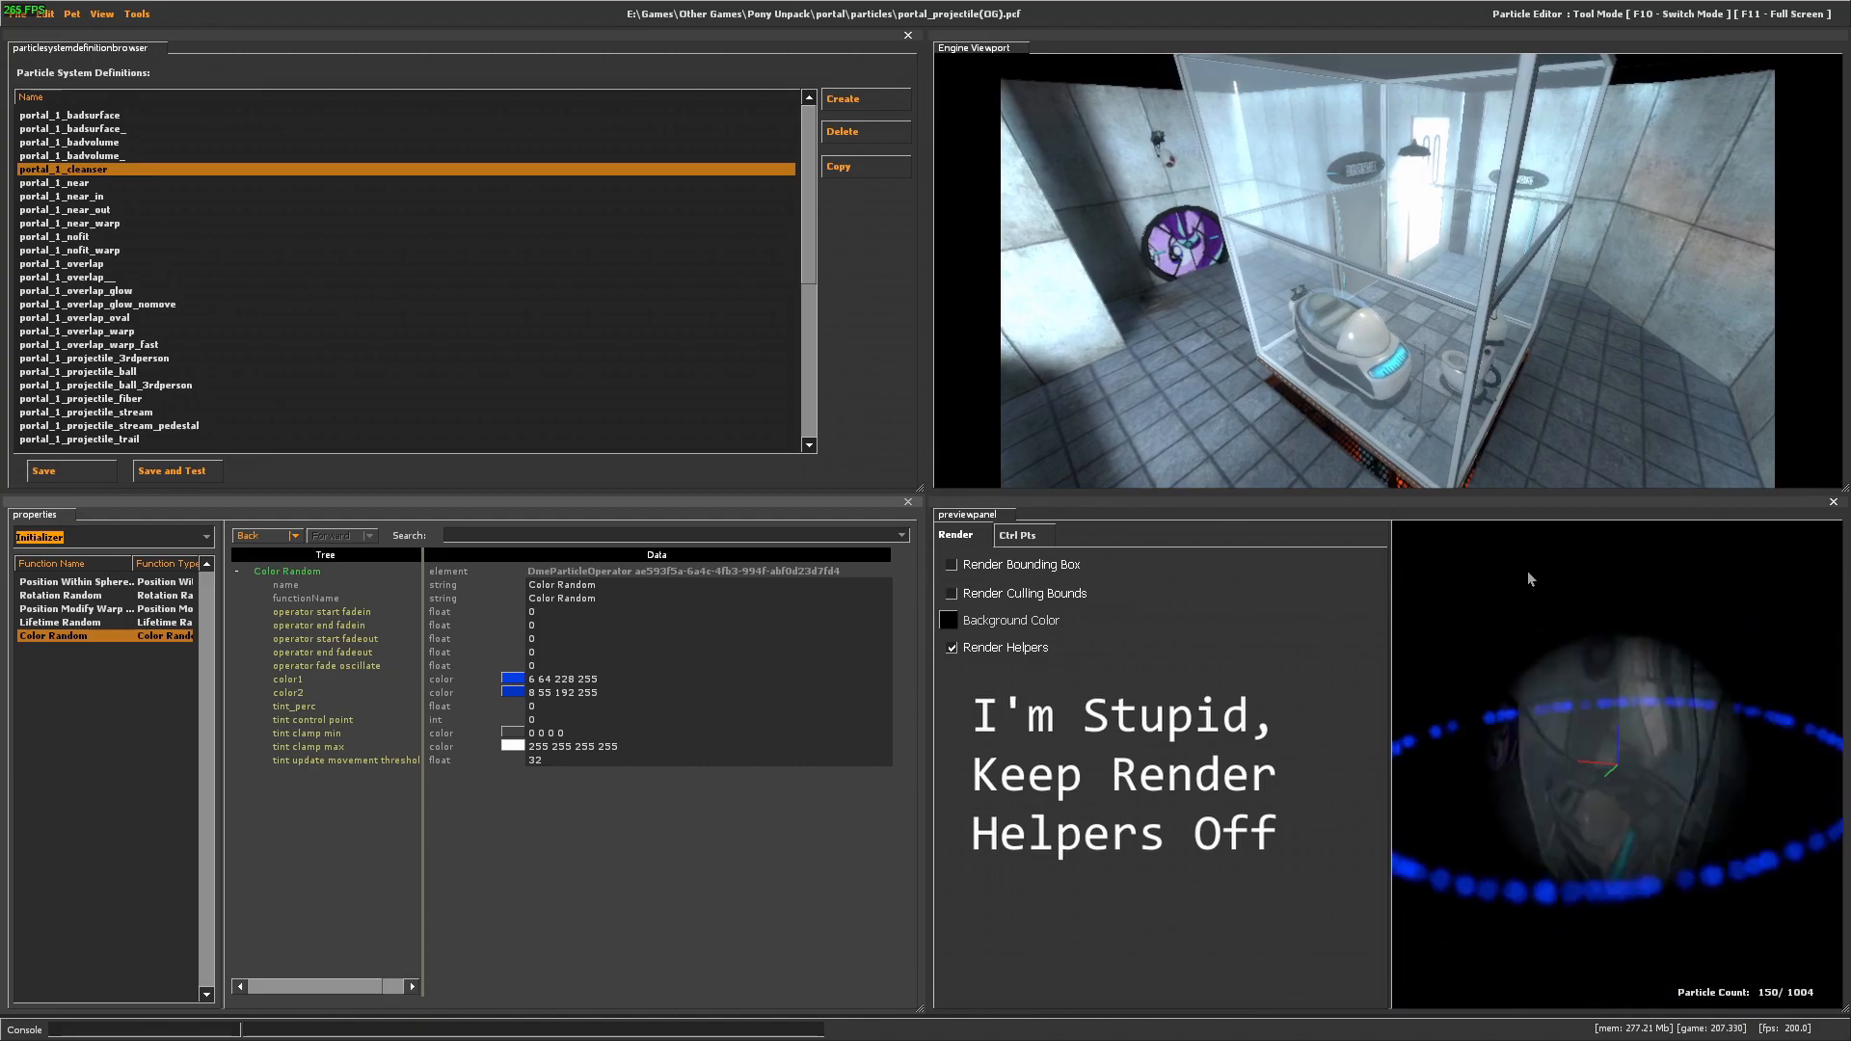
left_click(111, 538)
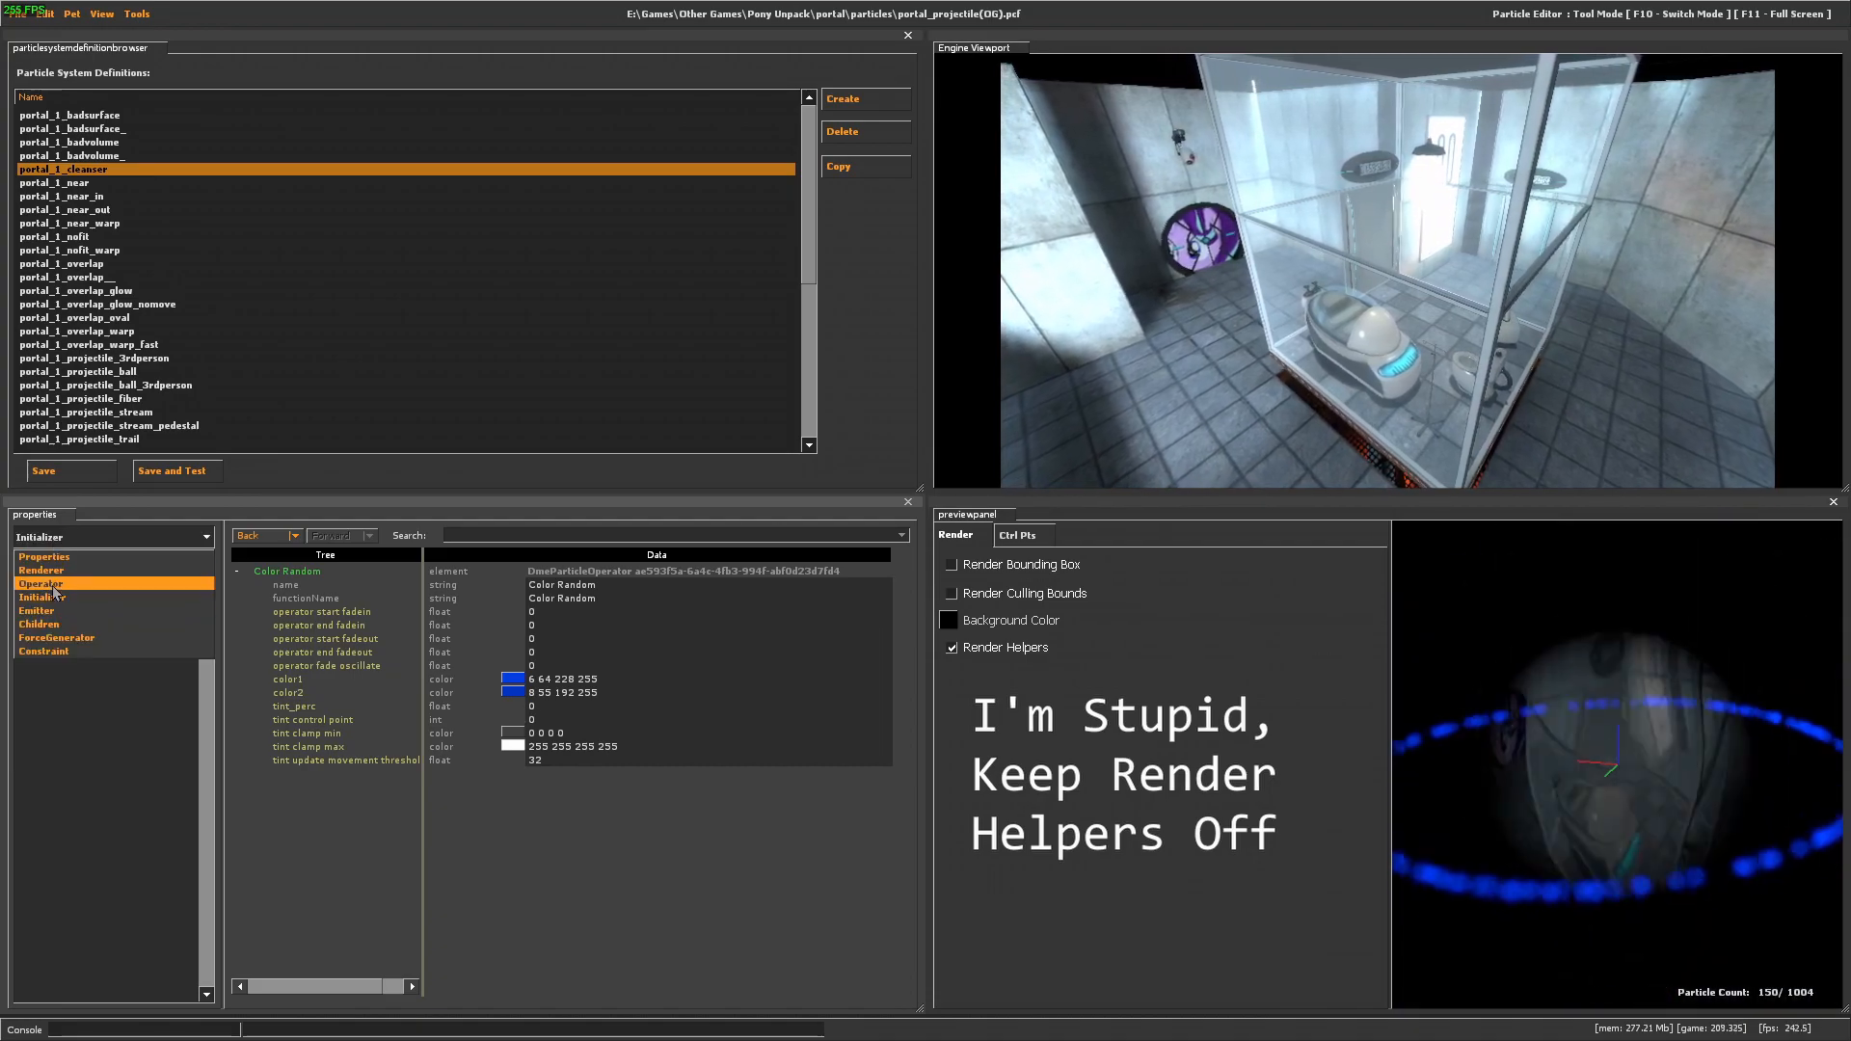
left_click(202, 622)
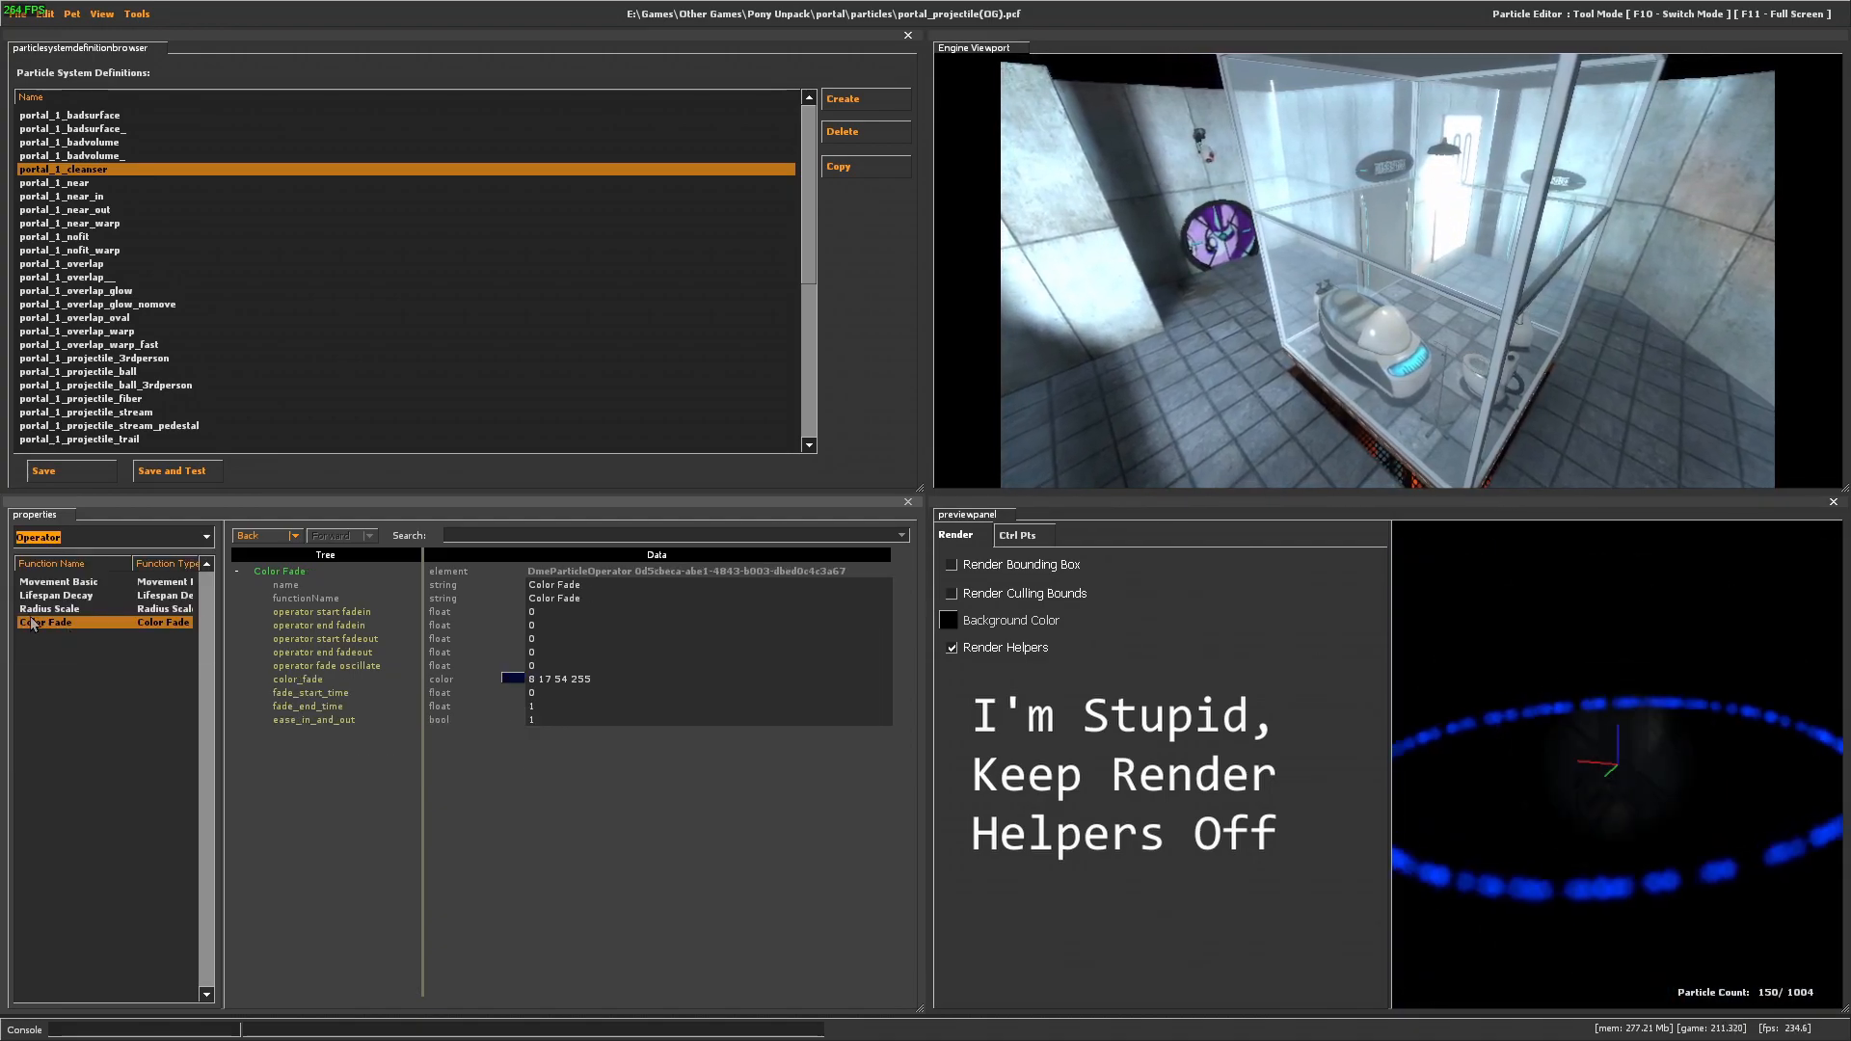
left_click_drag(1483, 795, 1403, 795)
left_click_drag(1642, 797, 1653, 798)
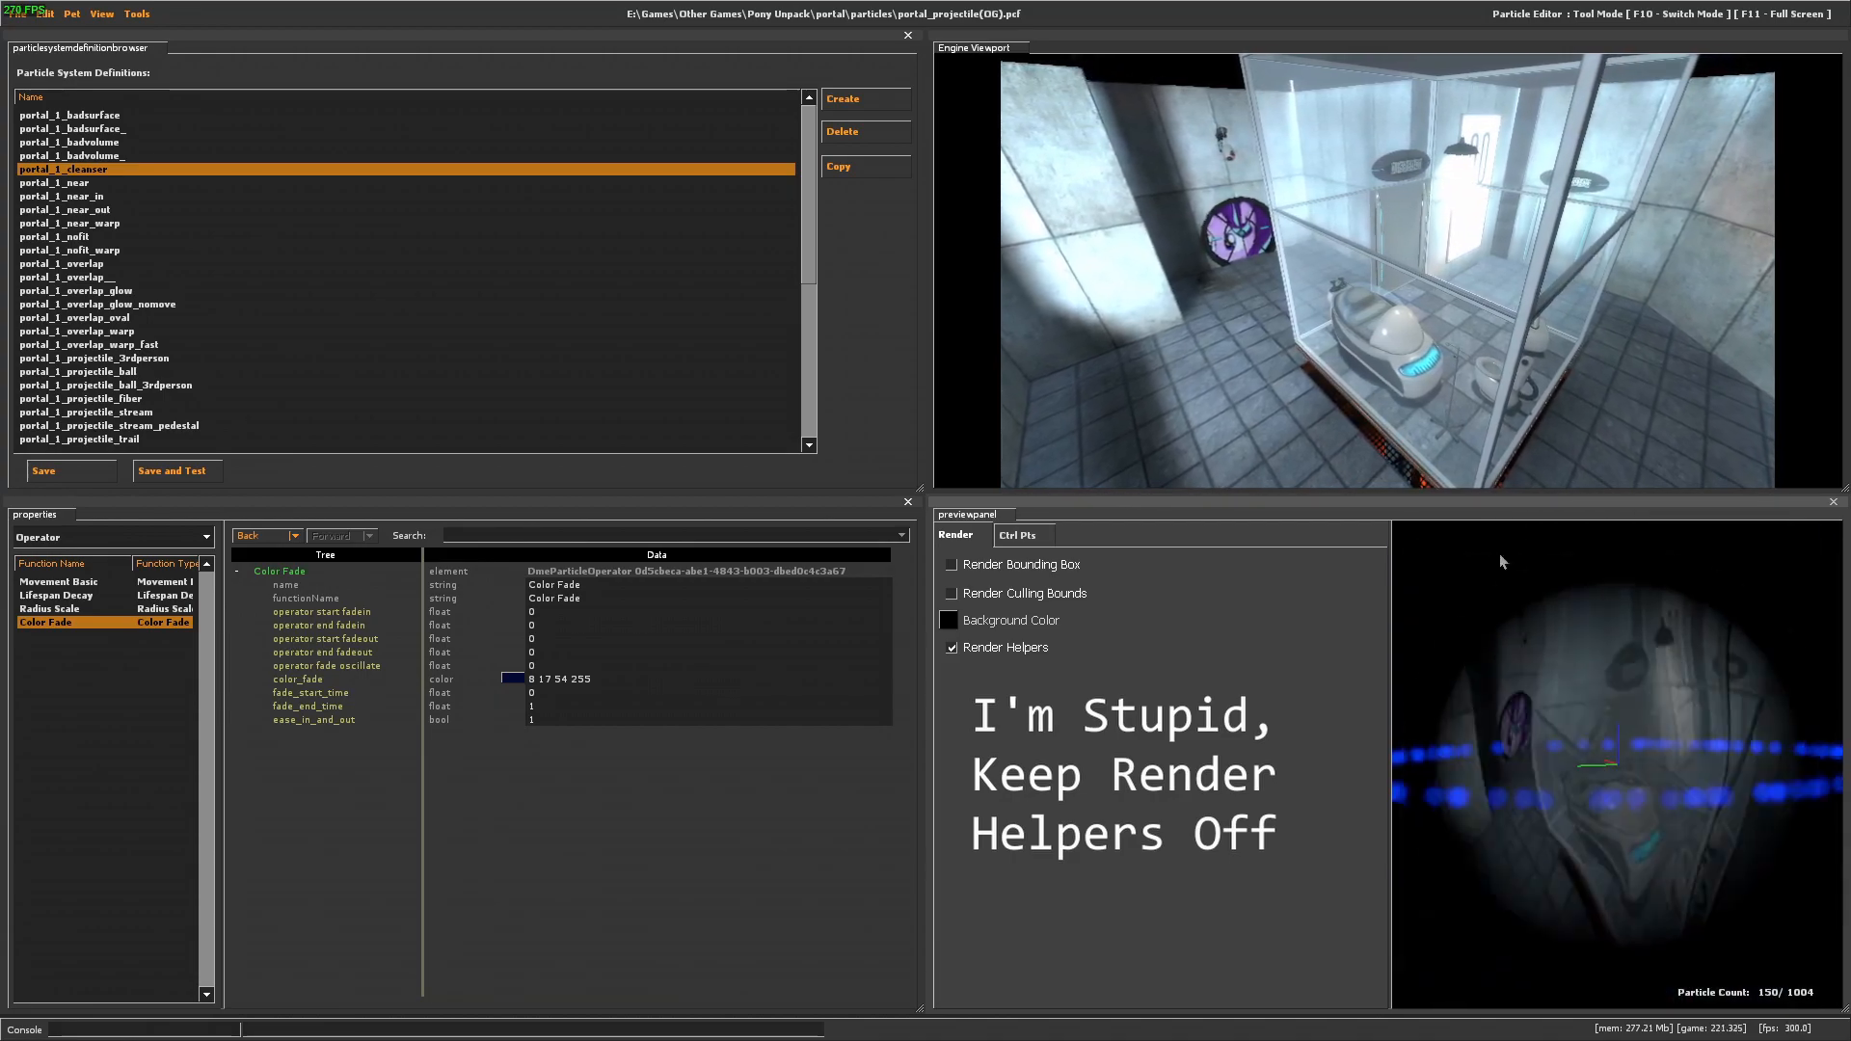
Look through the Renderer, Initializer and Children functions of portal_1_cleanser, and return to its Color Random initializer.
left_click(58, 537)
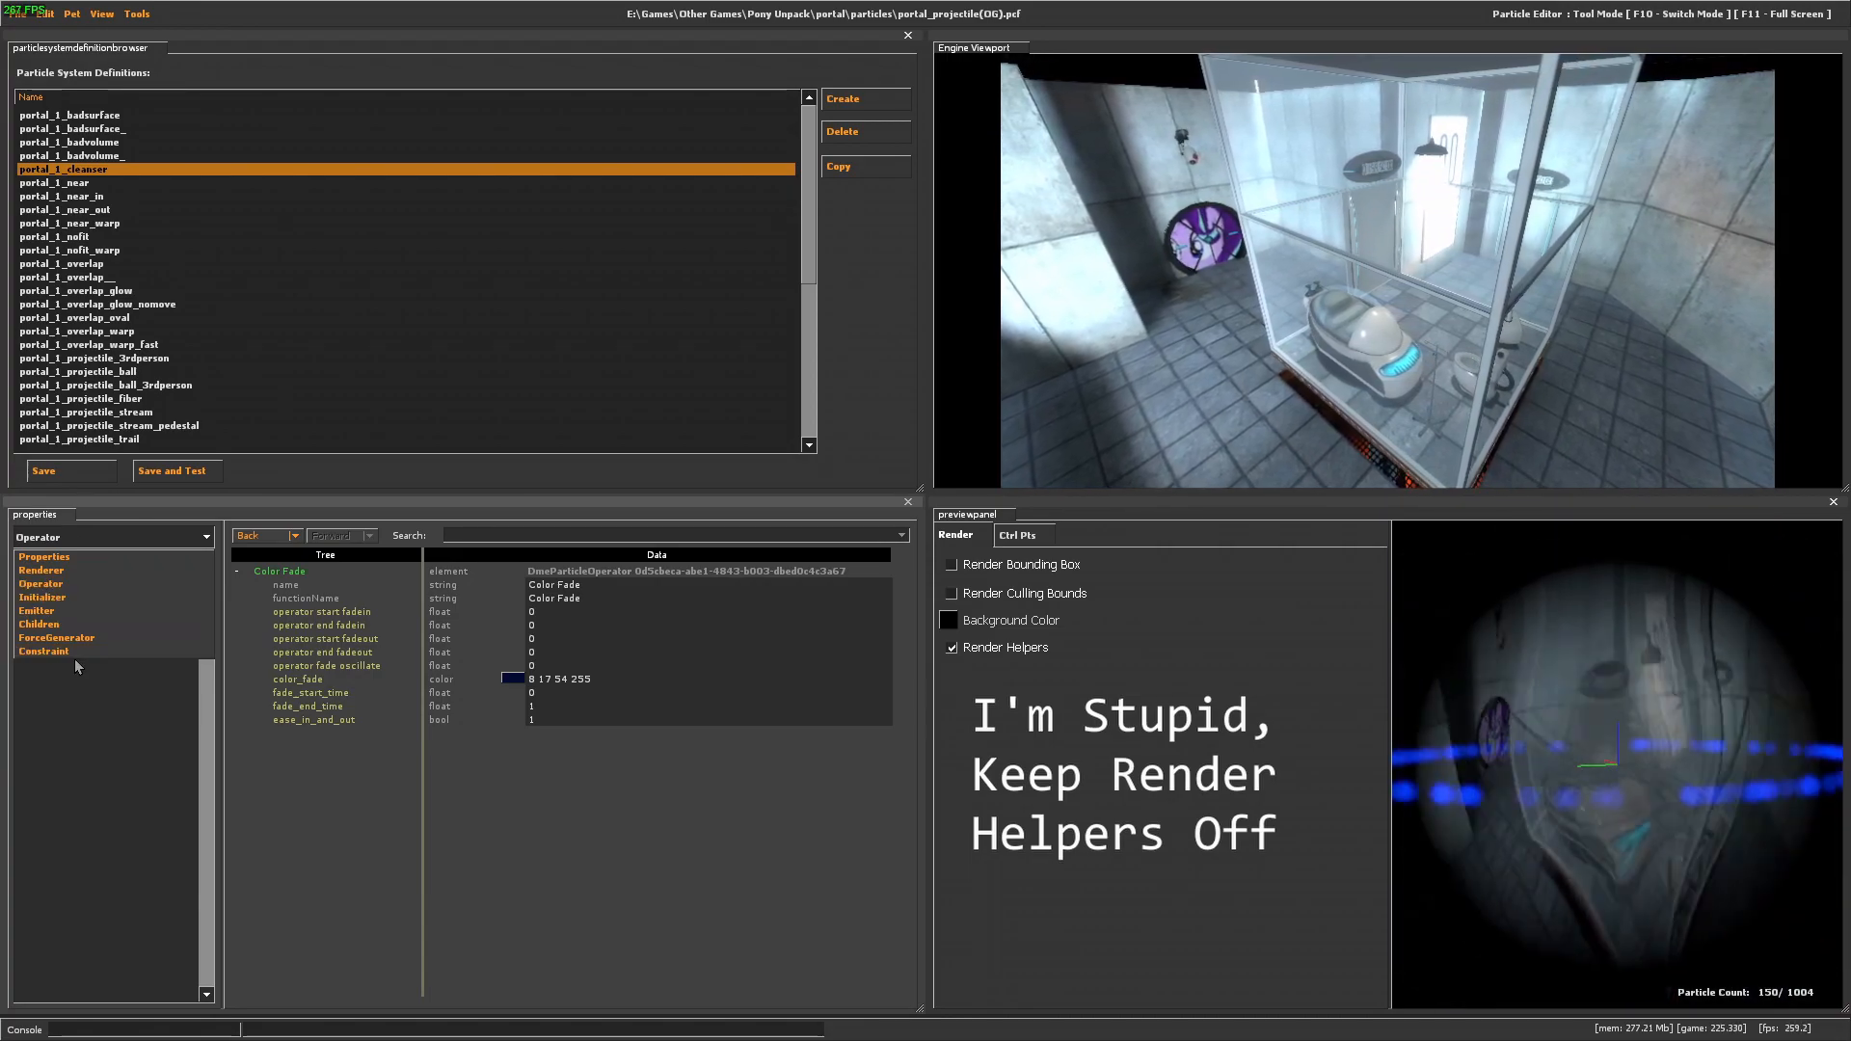
left_click(49, 573)
left_click(58, 537)
left_click(72, 602)
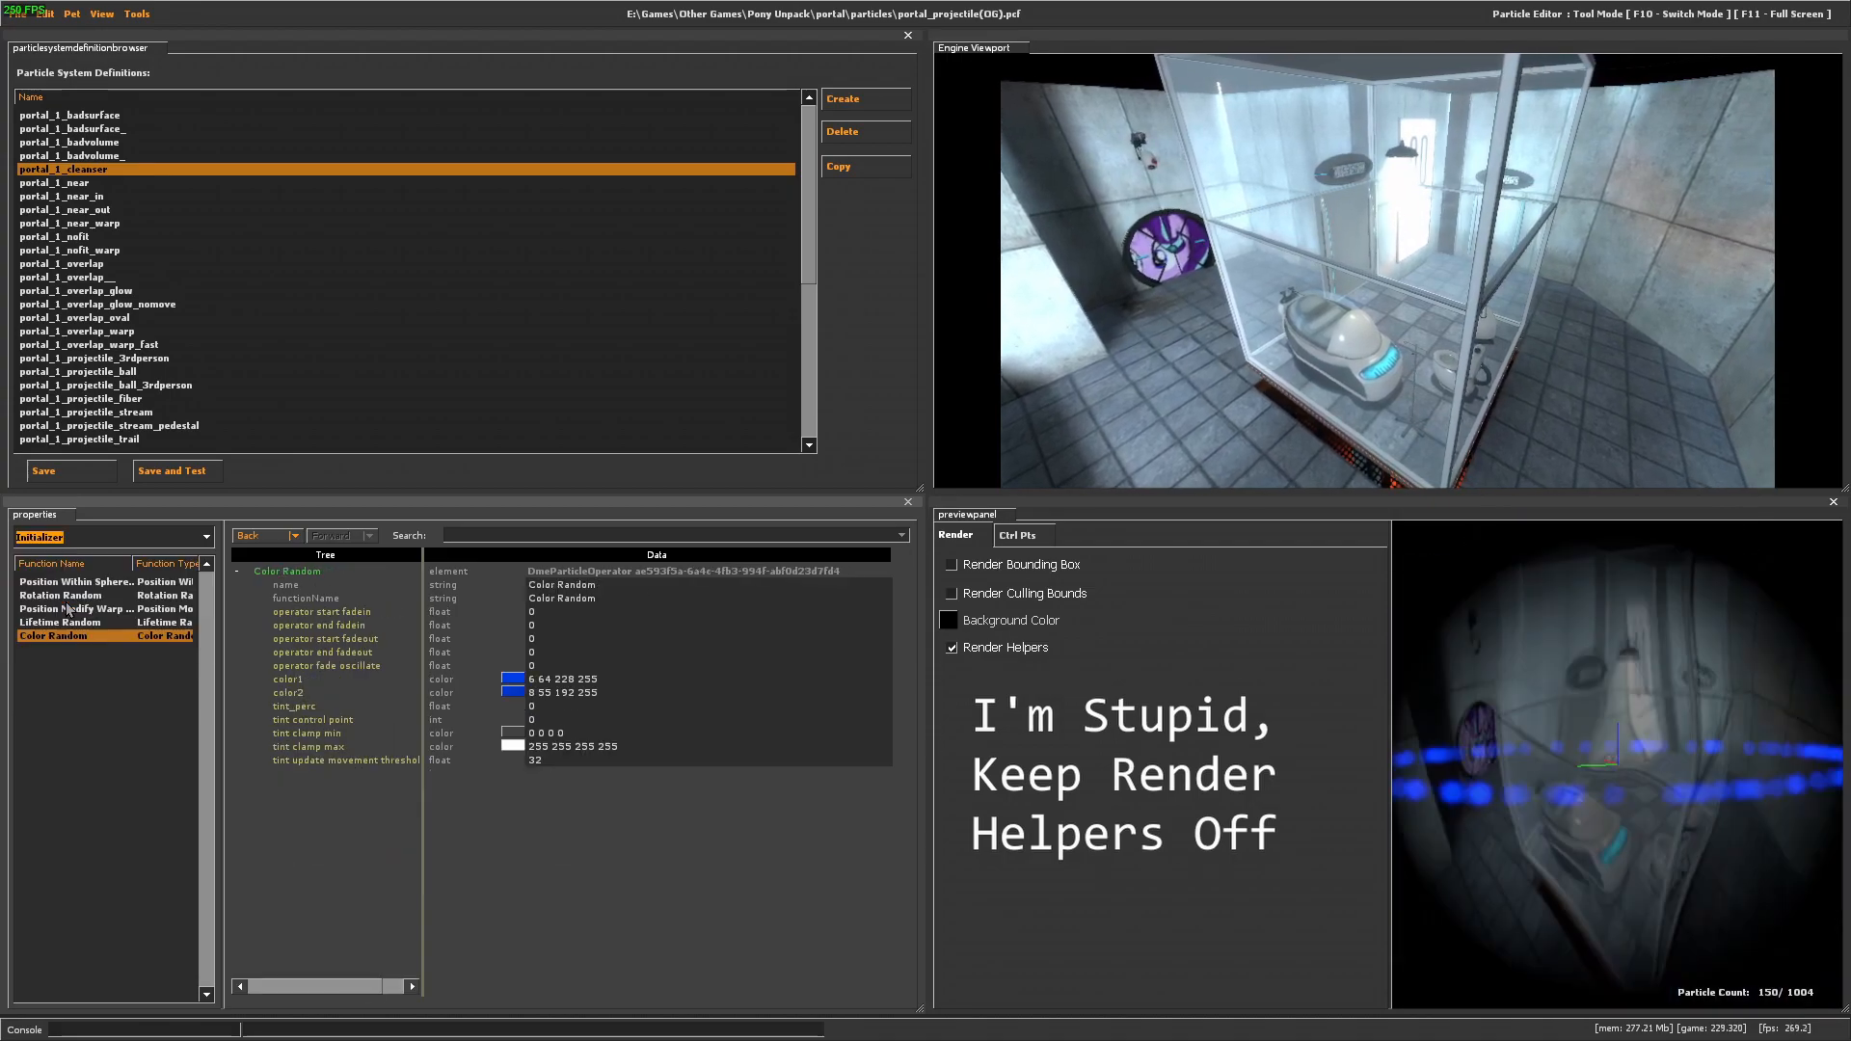
left_click(58, 537)
left_click(38, 624)
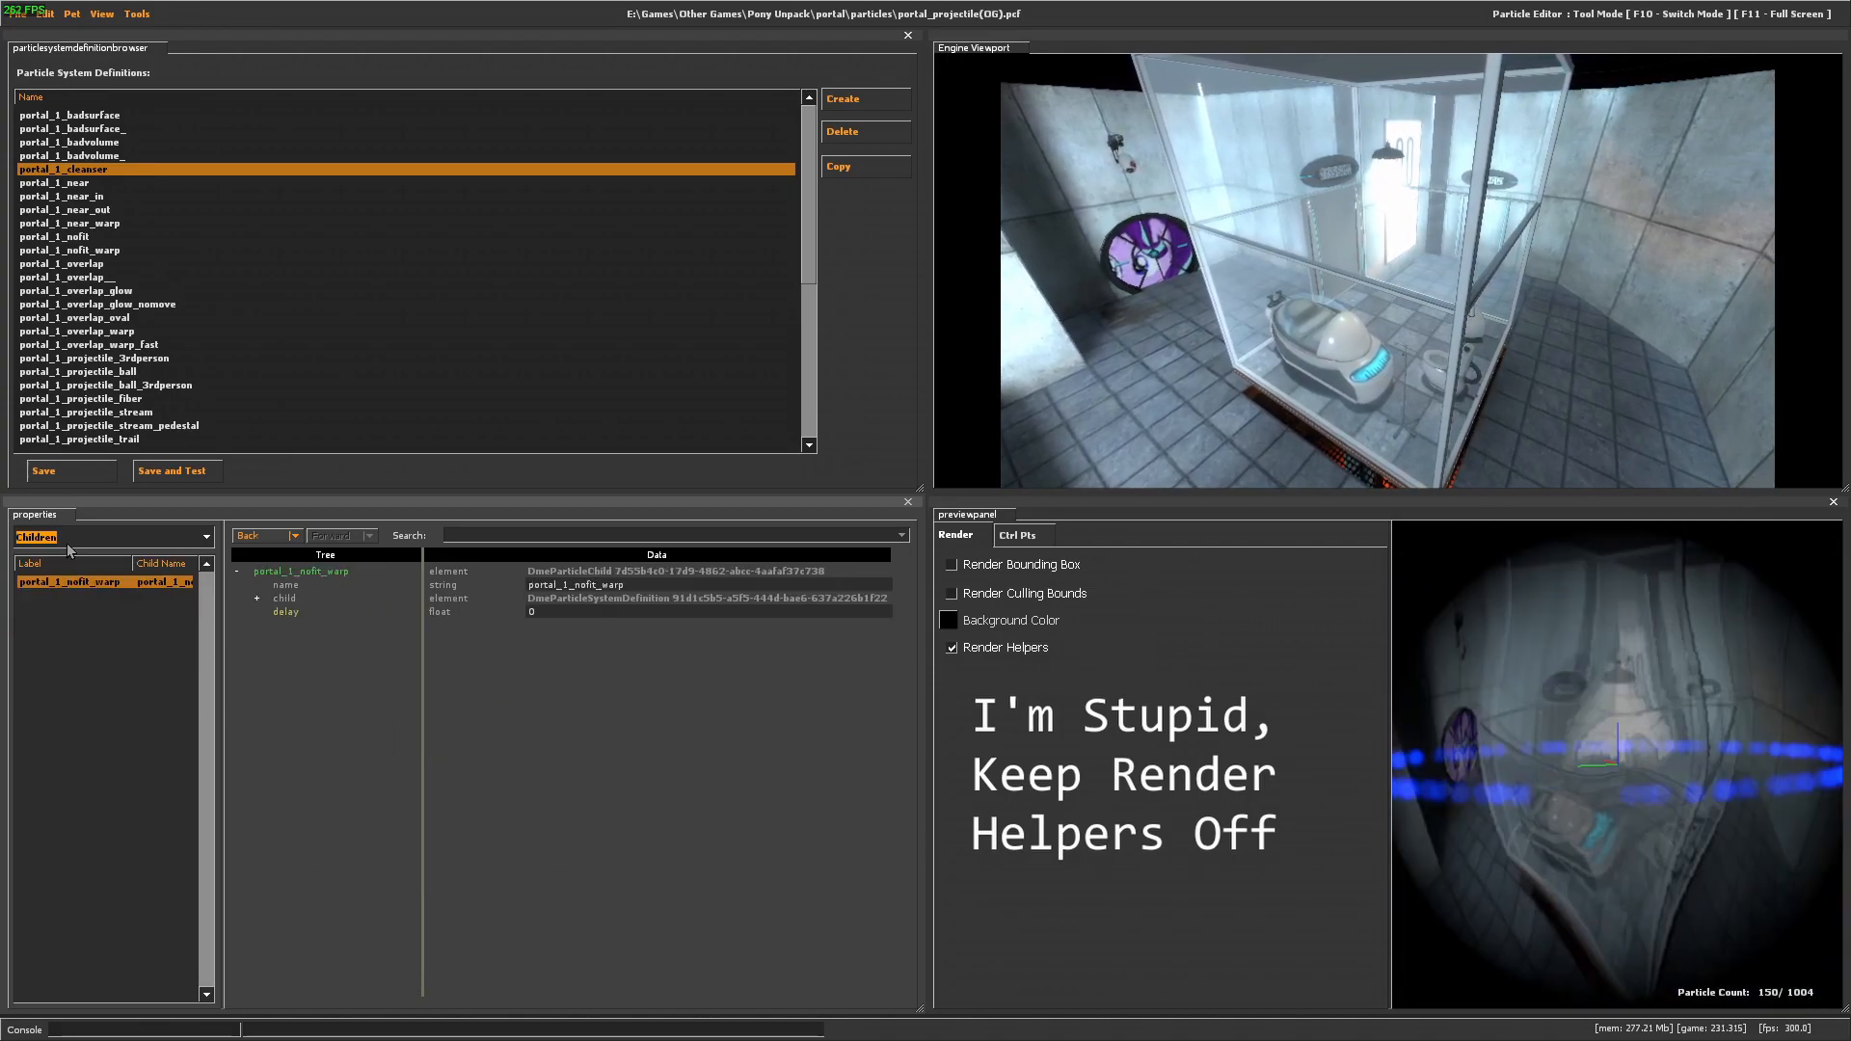
left_click(58, 537)
left_click(62, 599)
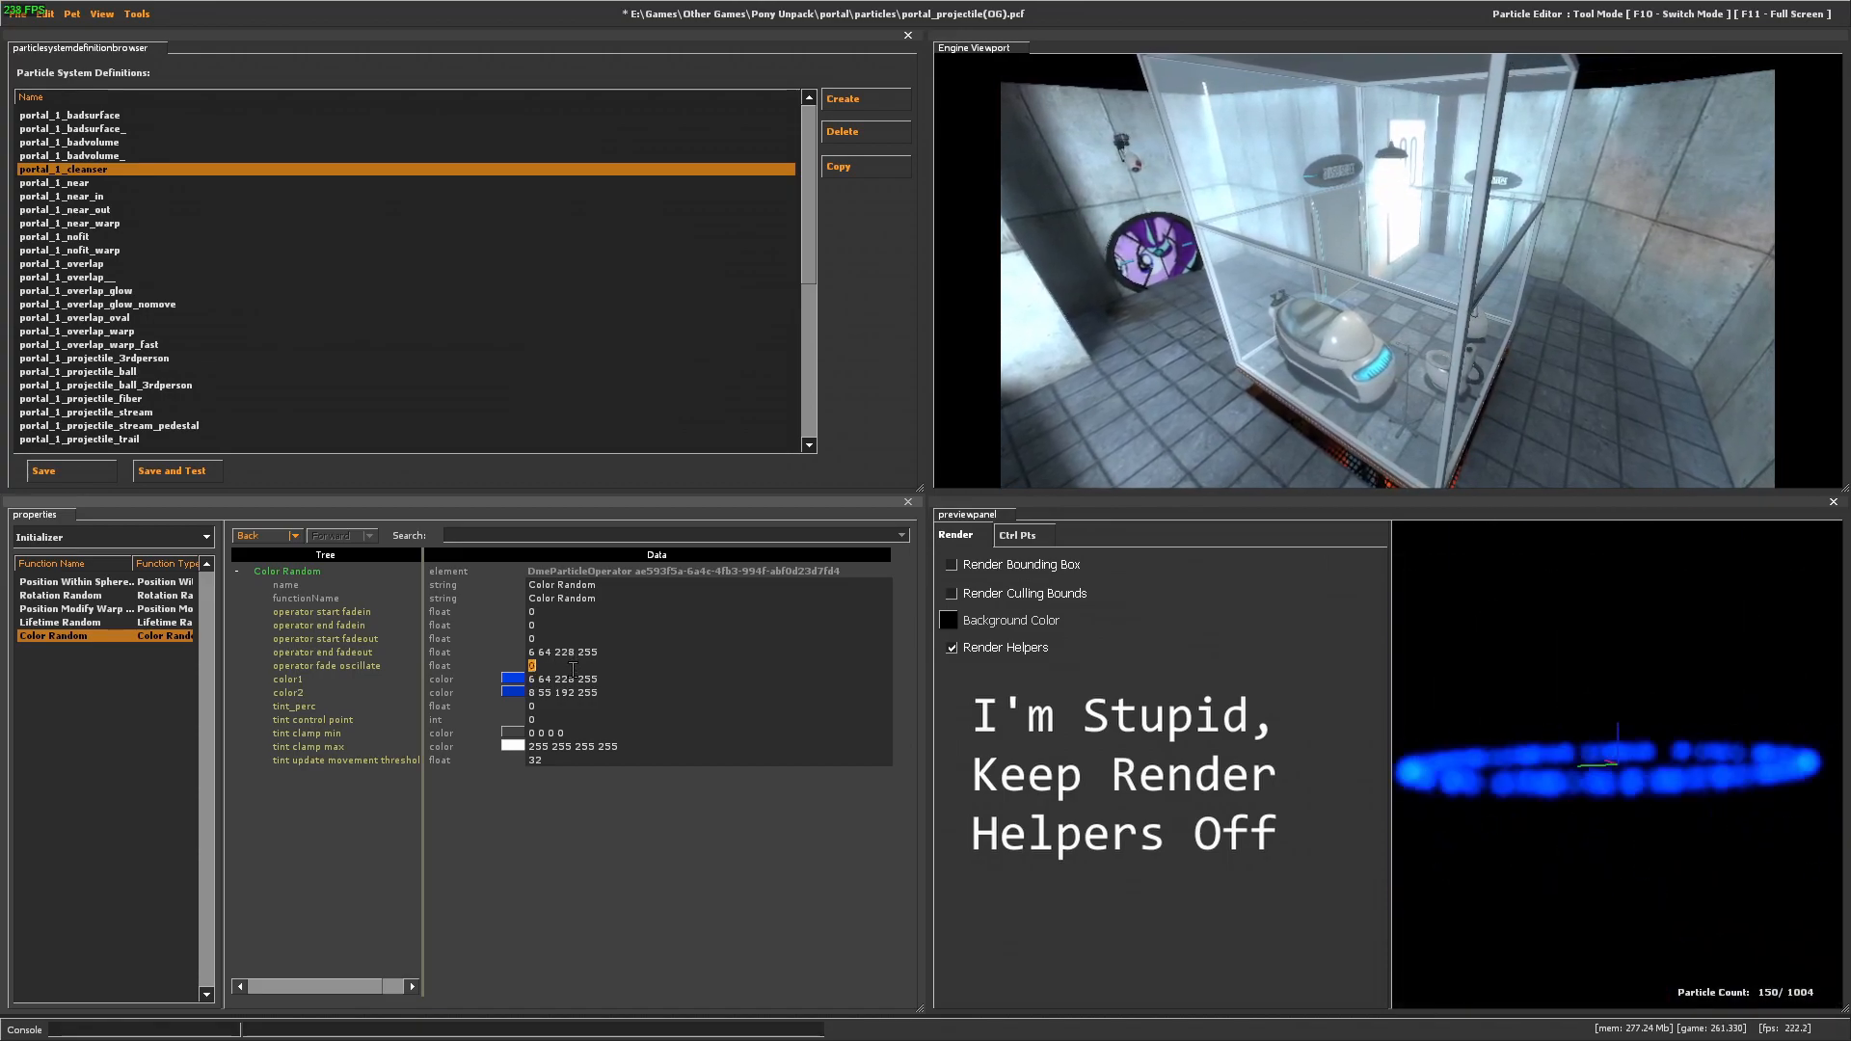
Examine the RGB and alpha values of color1 in the Color Random initializer, and cancel the color selection.
left_click(510, 682)
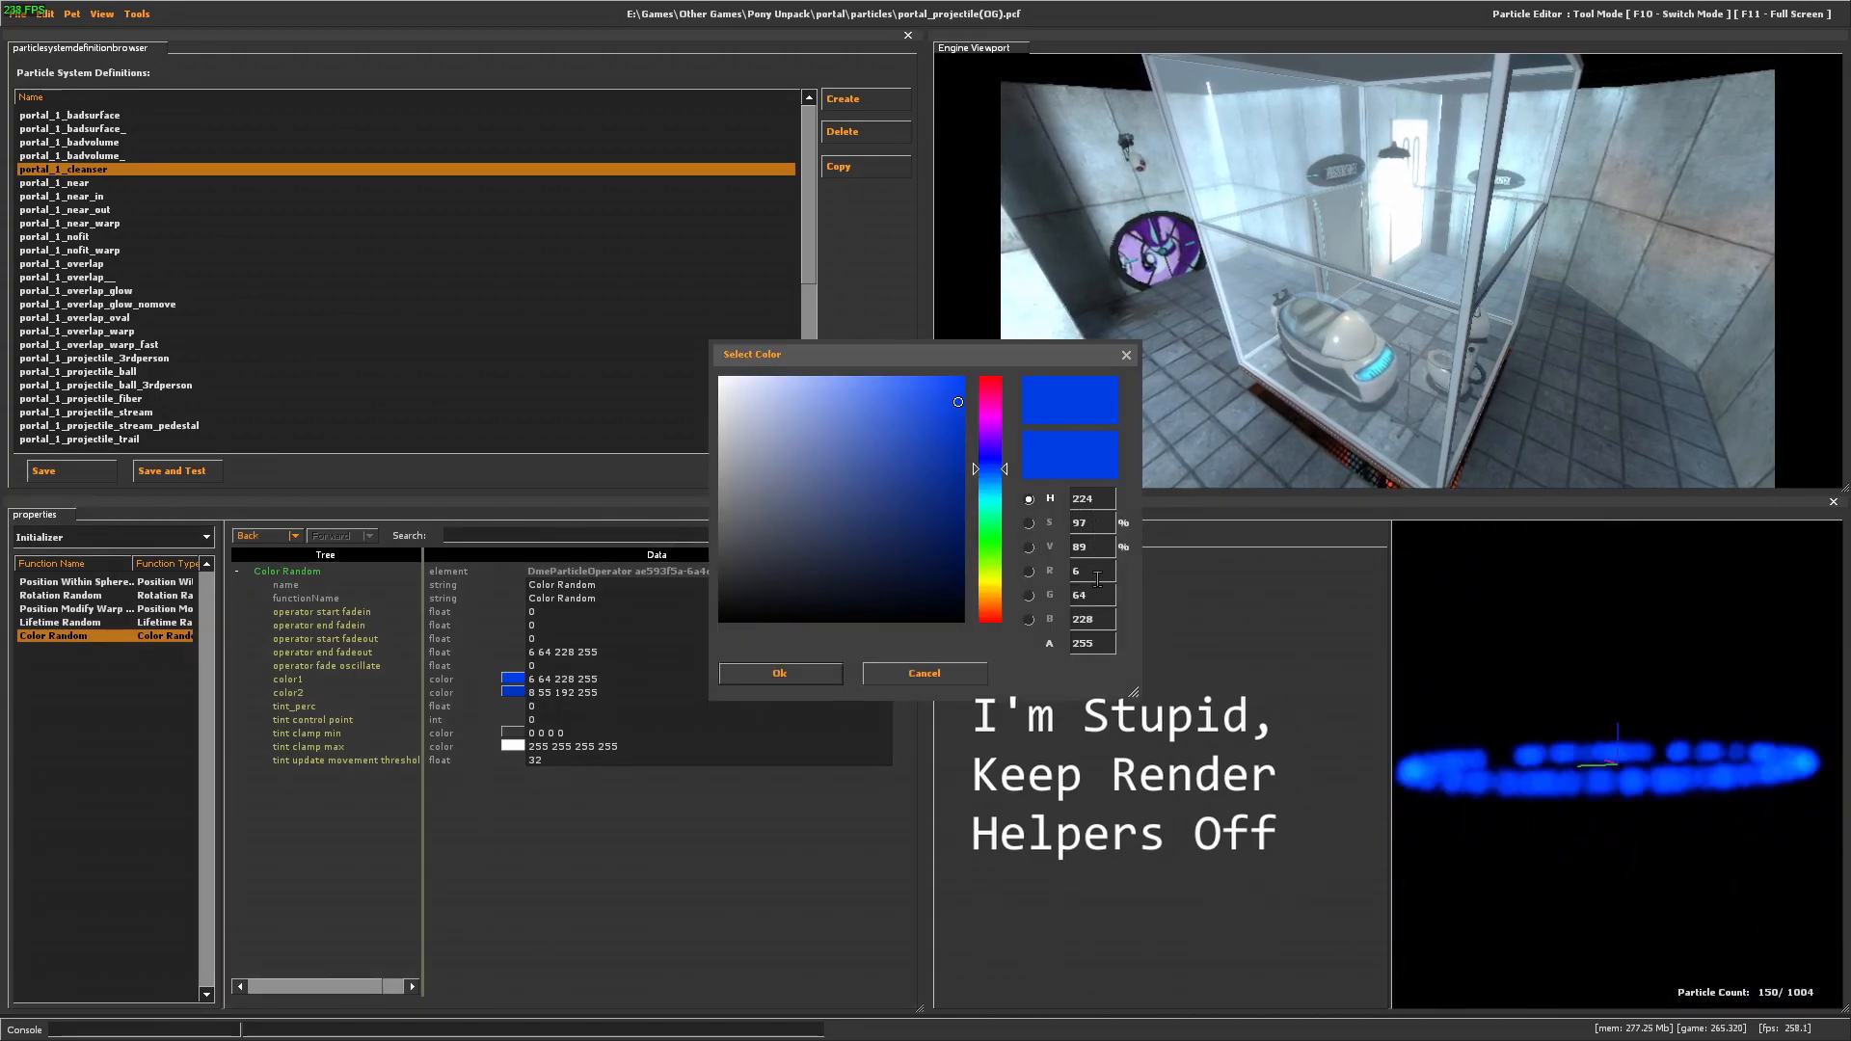
double_click(1093, 643)
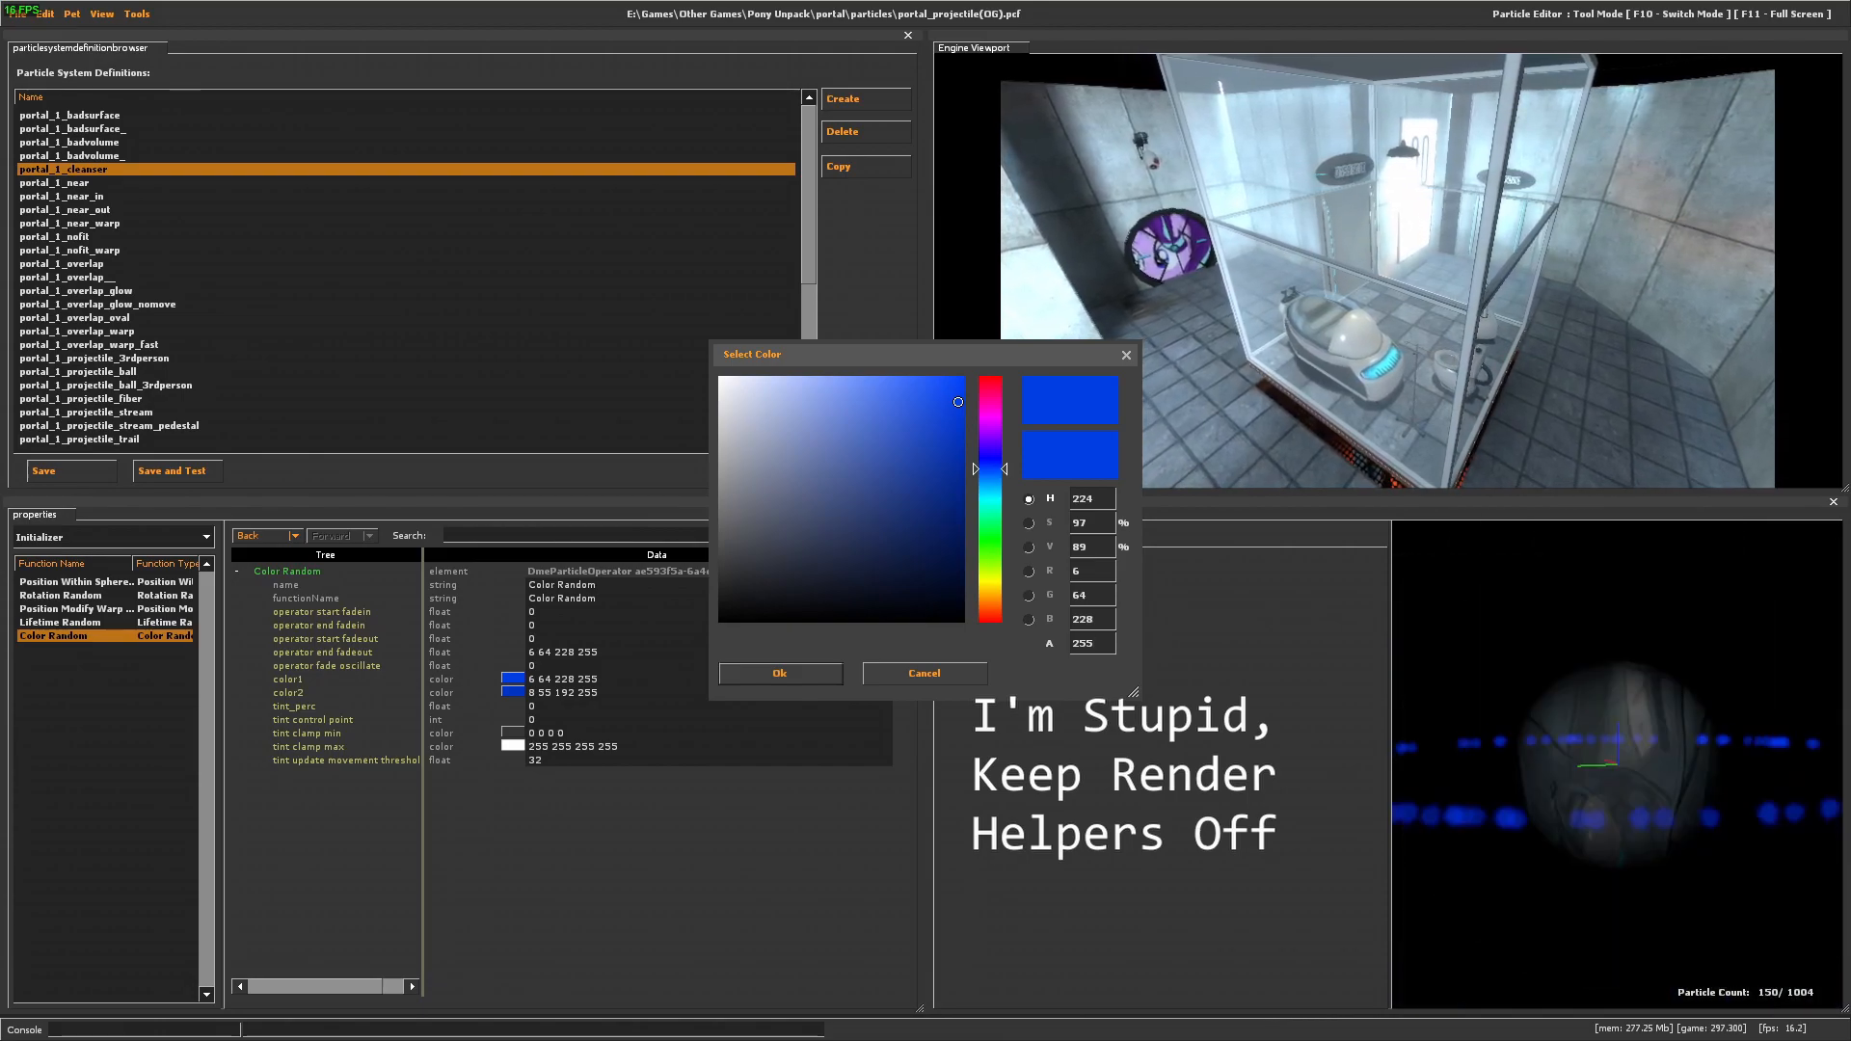
left_click(1104, 550)
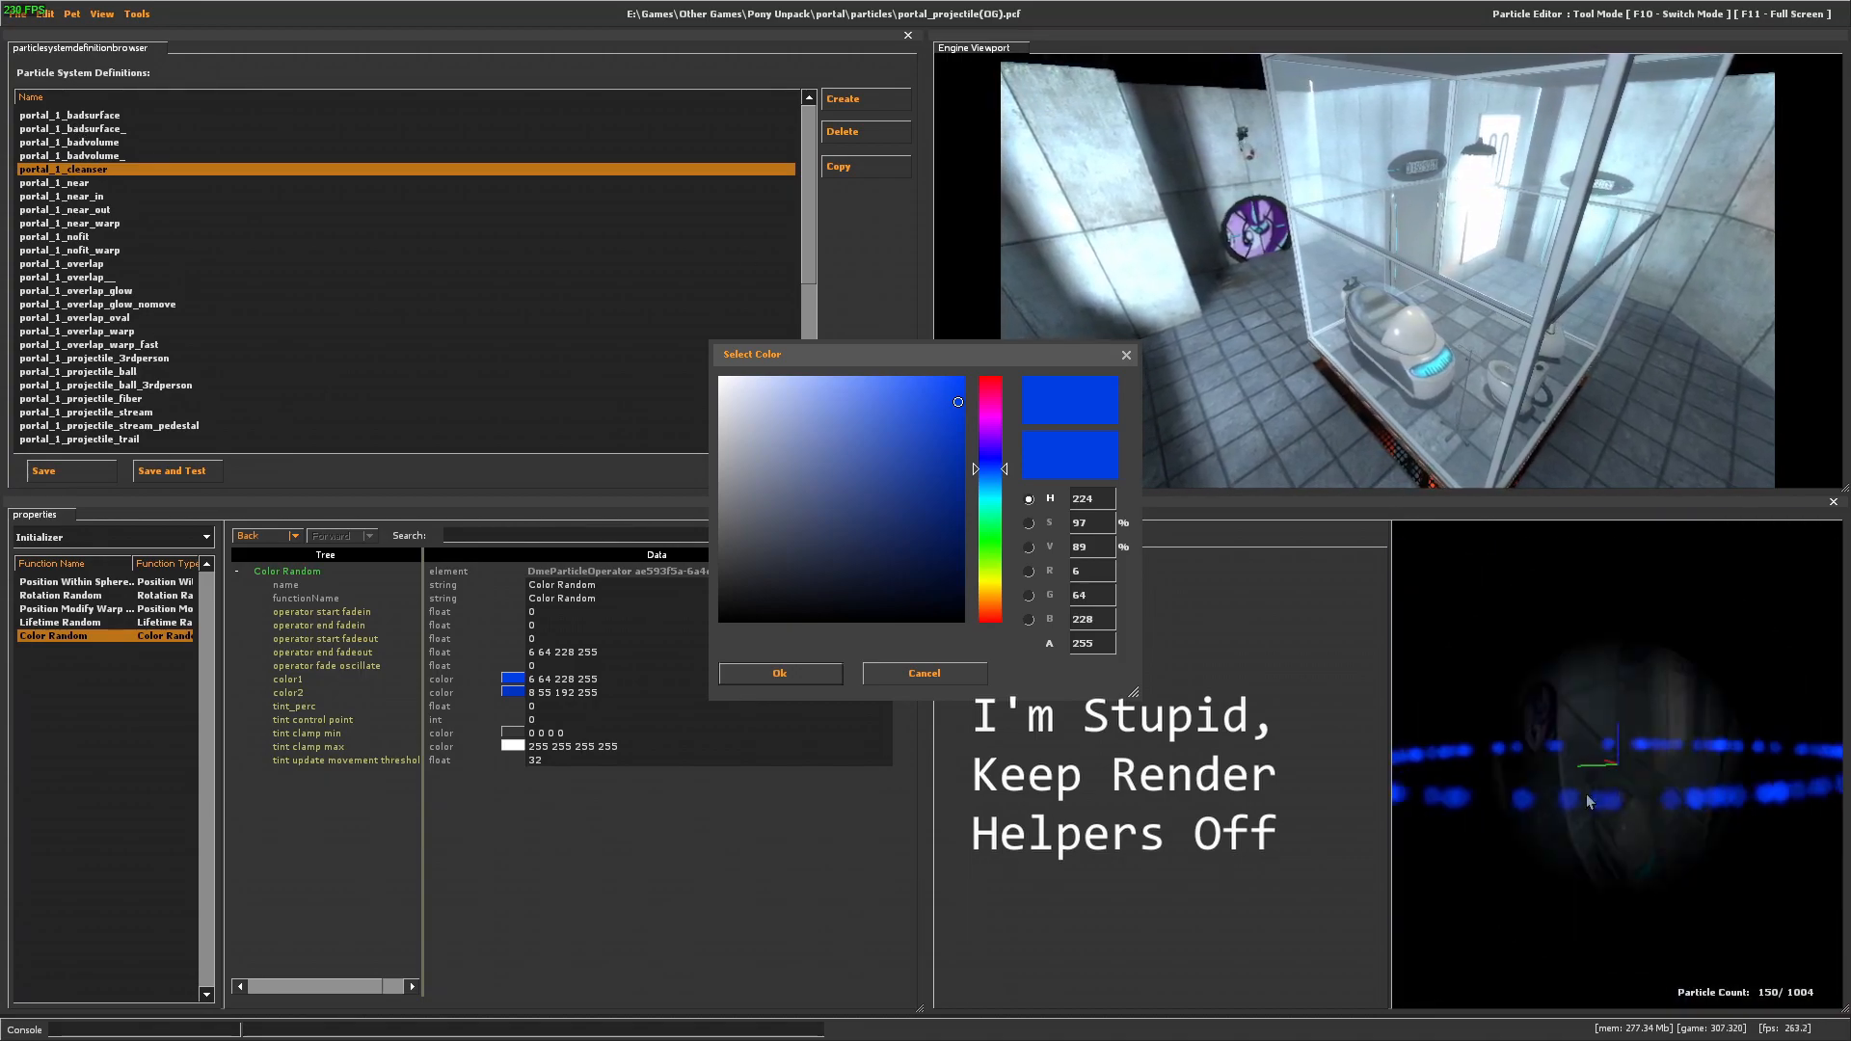
left_click(960, 675)
Select the portal_2_projectile_3rdperson system and turn off Render Helpers in the preview.
scroll(218, 340, "down", 7)
left_click(74, 347)
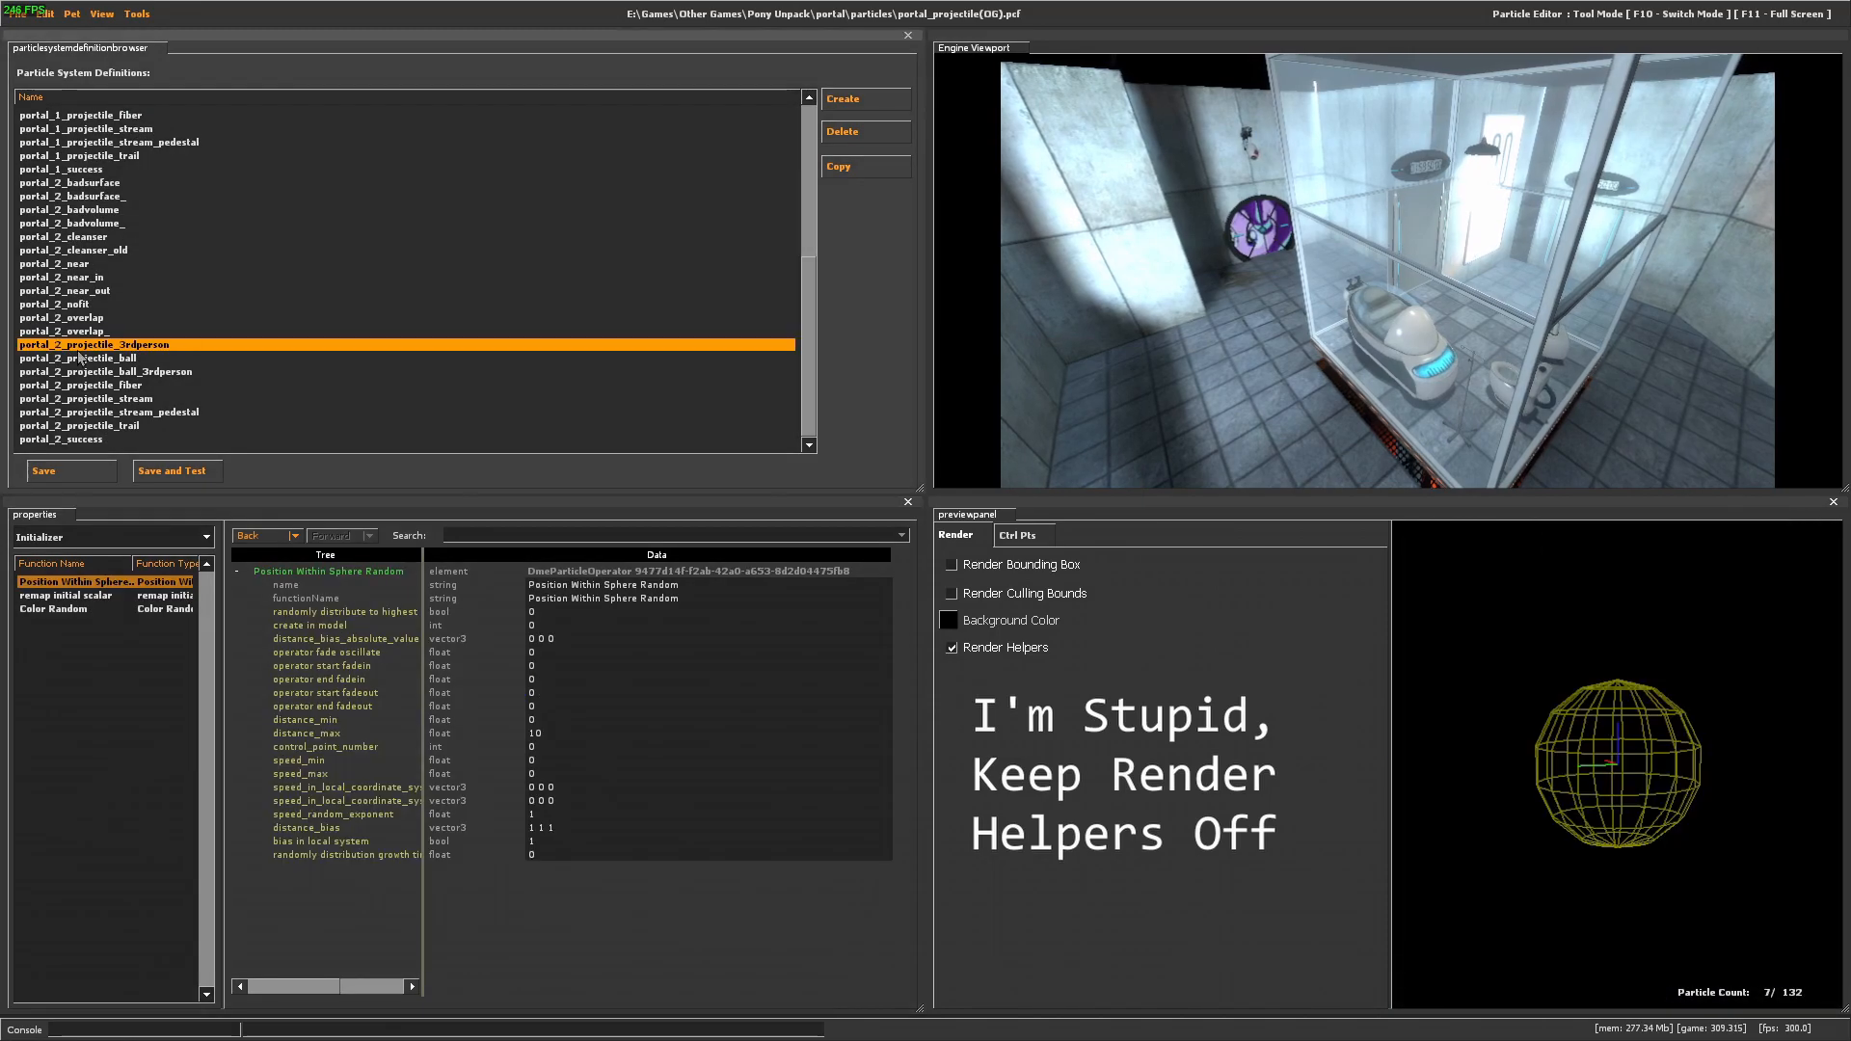
left_click(976, 650)
left_click(976, 654)
left_click(976, 653)
left_click(994, 652)
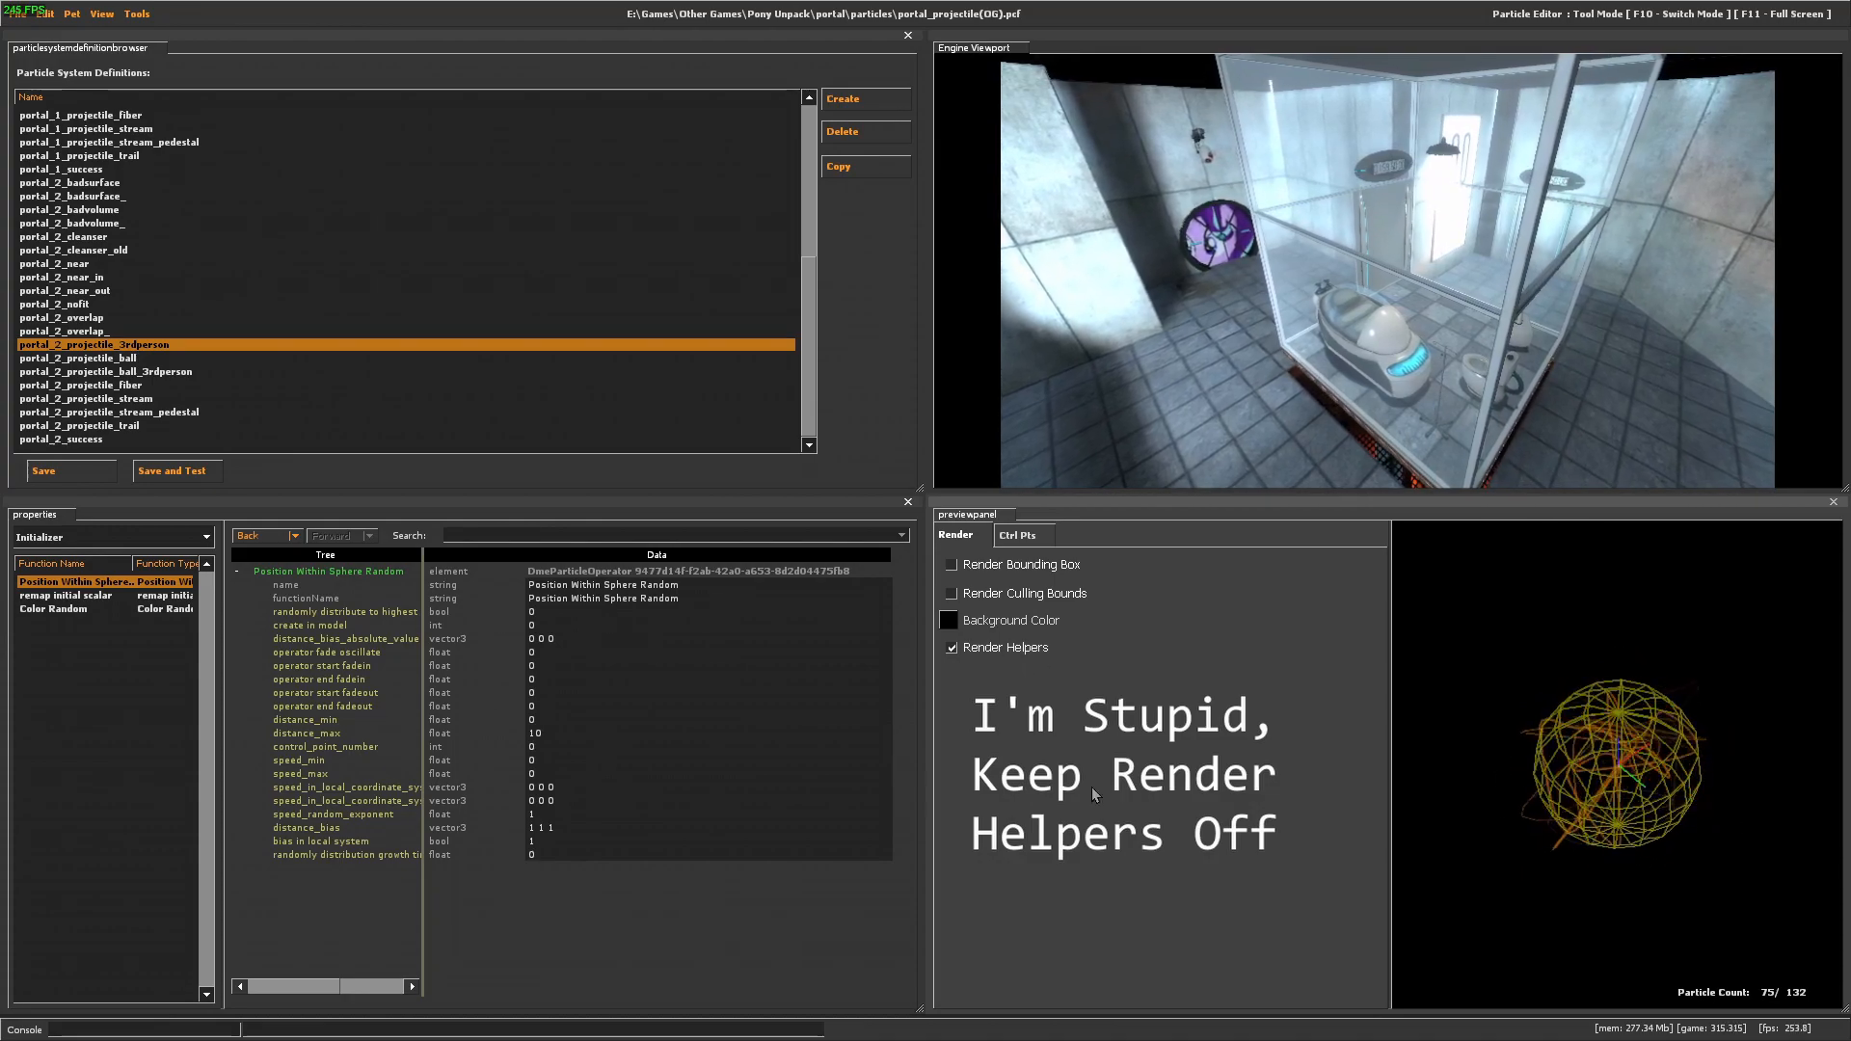
left_click(967, 653)
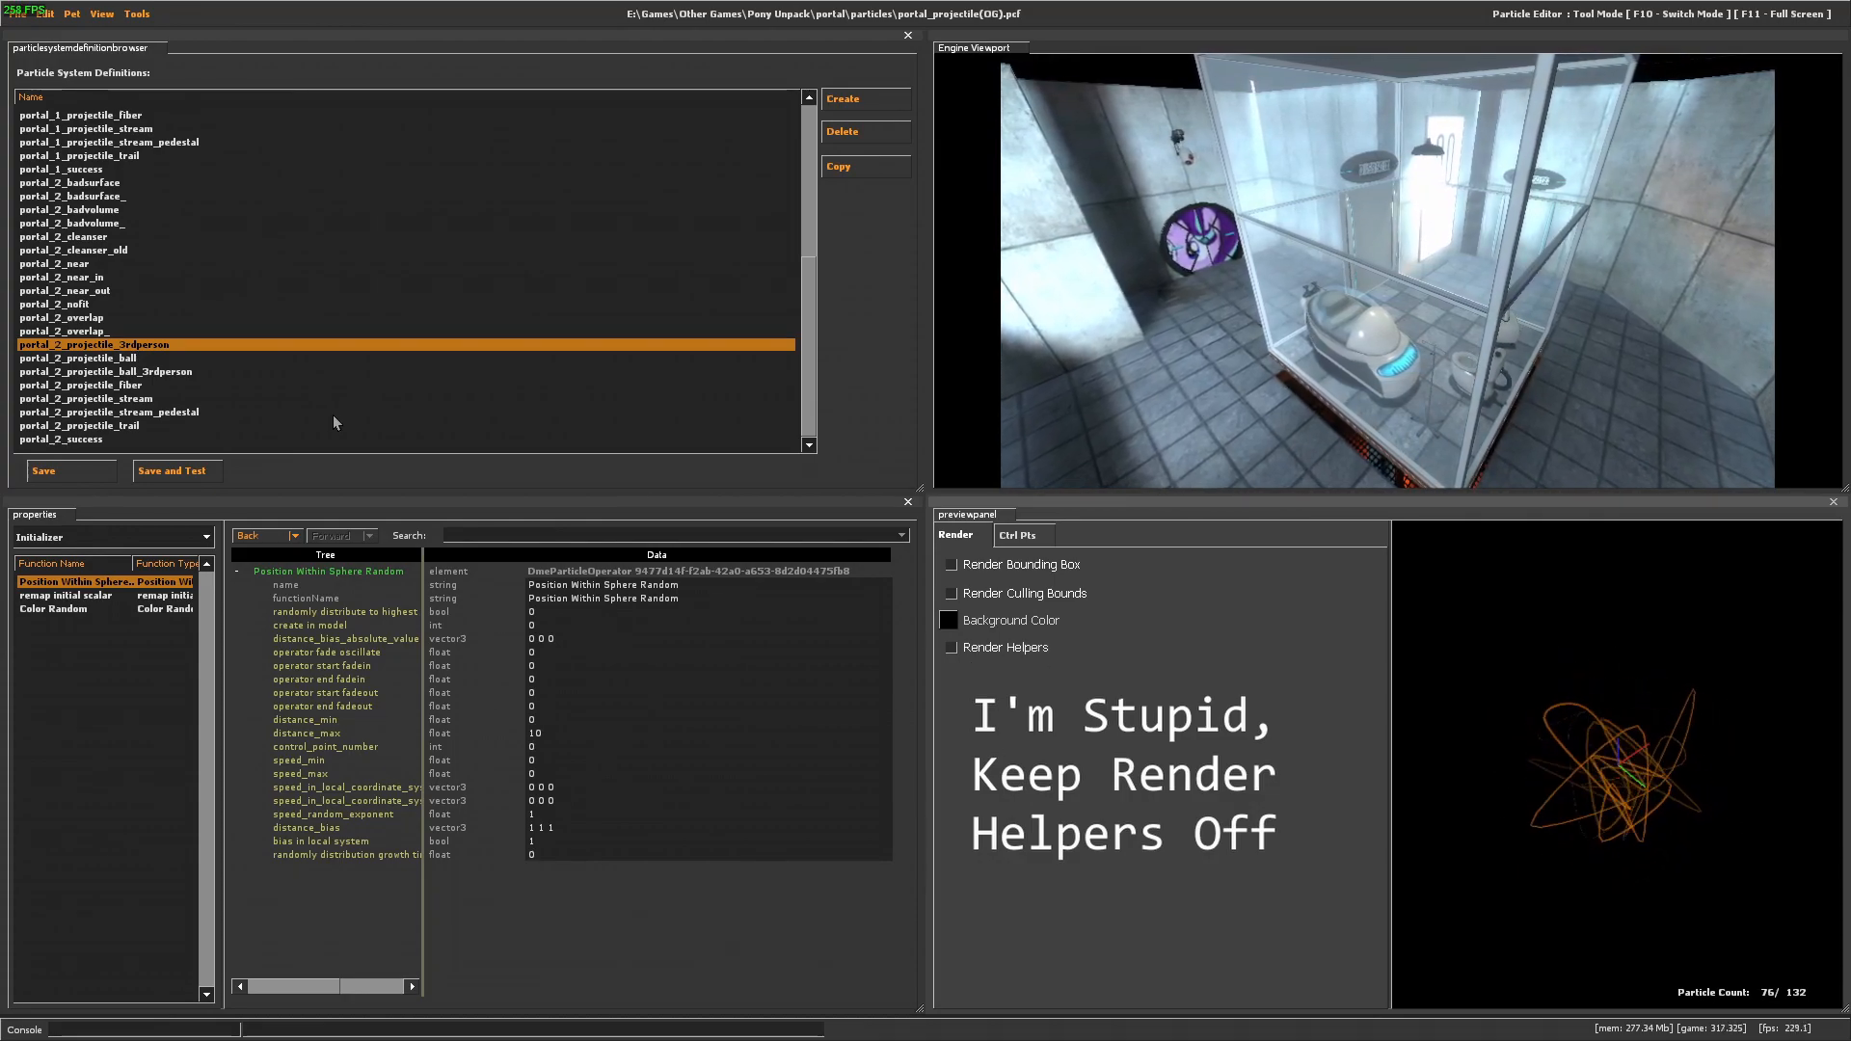
Preview portal_2_projectile_ball_3rdperson and several portal_1 systems, ending with portal_1_overlap__ selected.
left_click(125, 372)
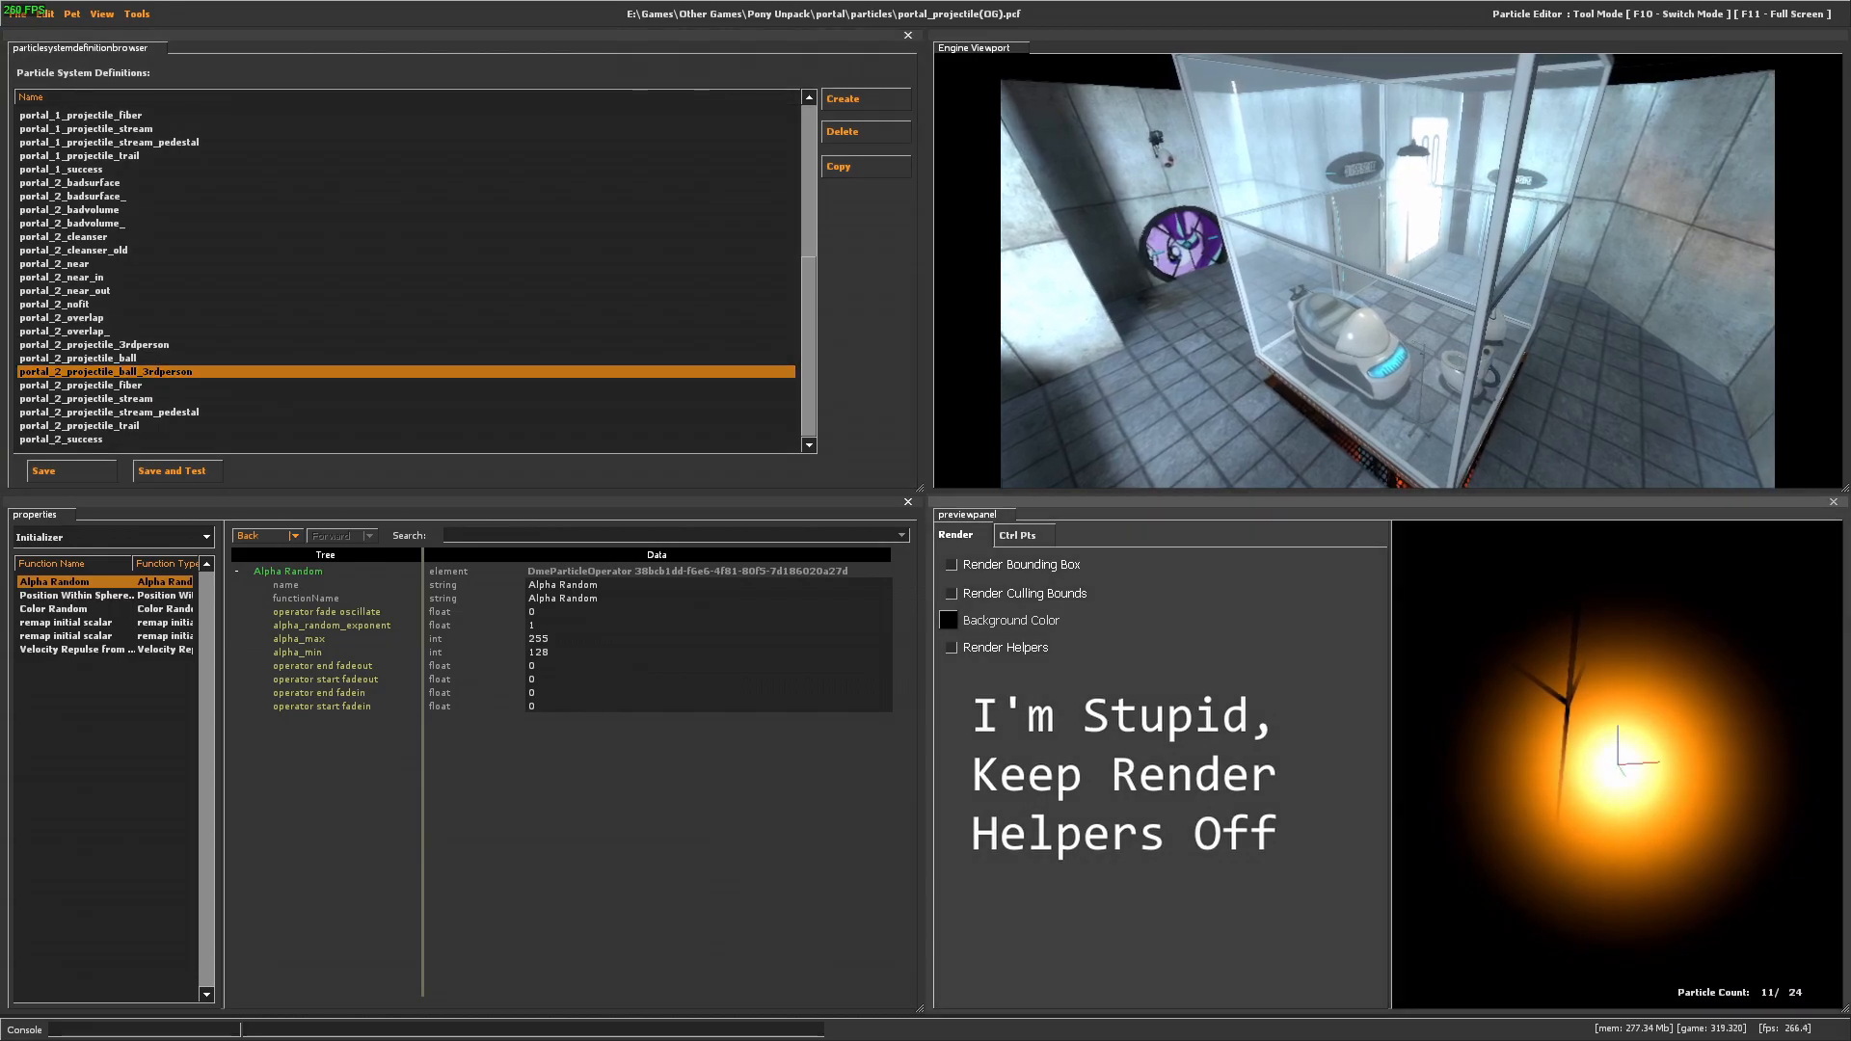
scroll(54, 384, "up", 7)
left_click(108, 279)
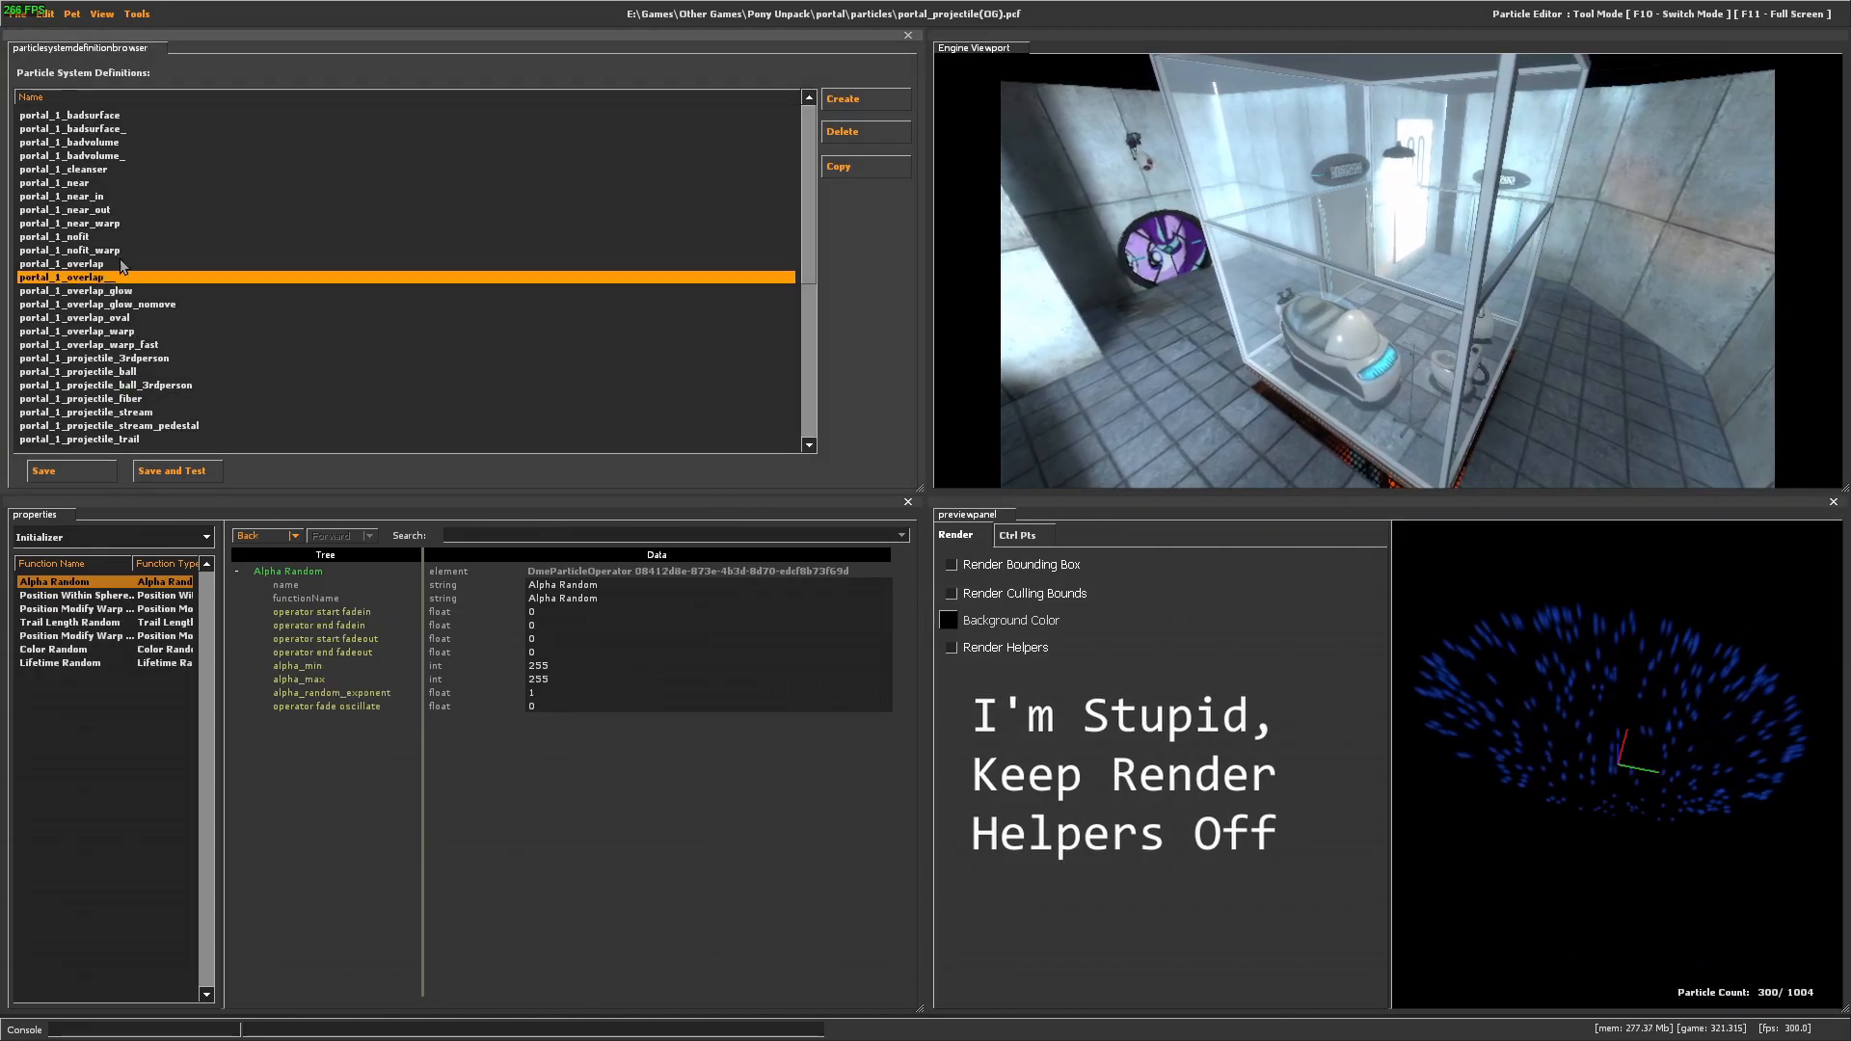
left_click(123, 227)
left_click(124, 251)
left_click(124, 276)
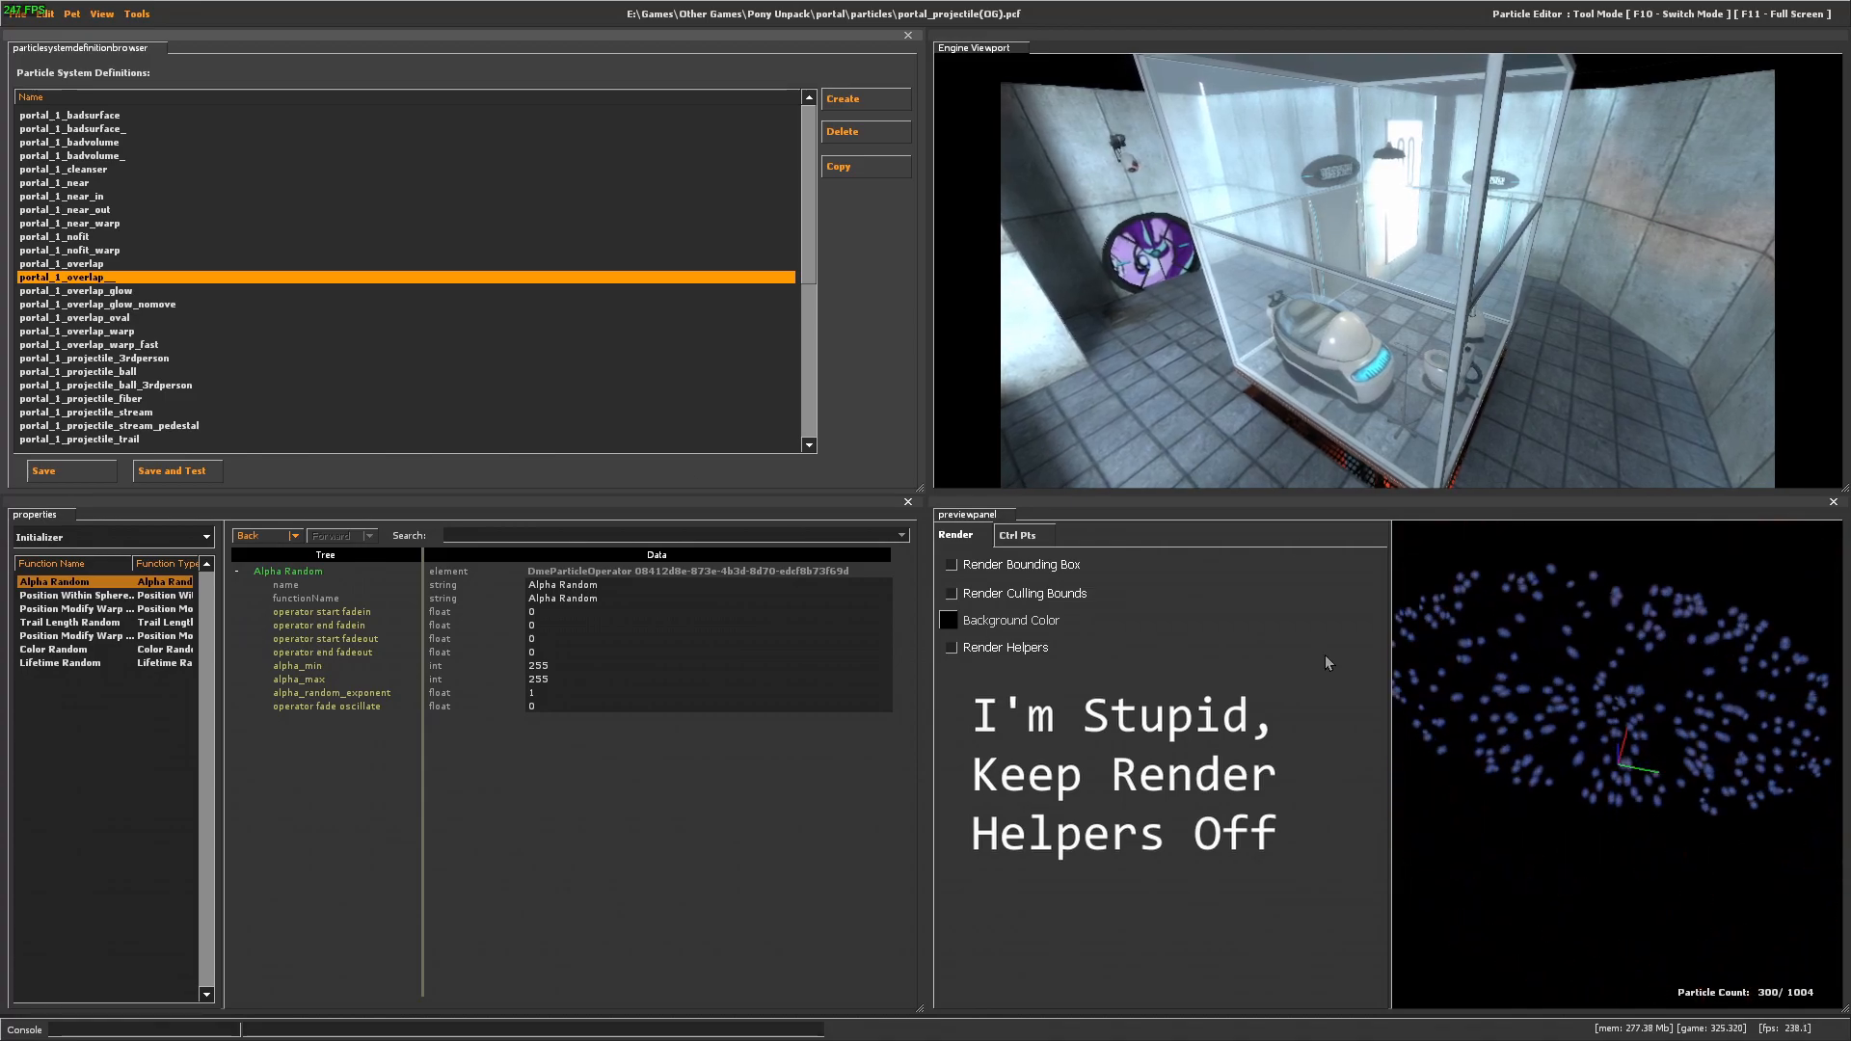
Examine the Color Random initializer of portal_1_overlap__ and show its operator functions.
left_click(54, 649)
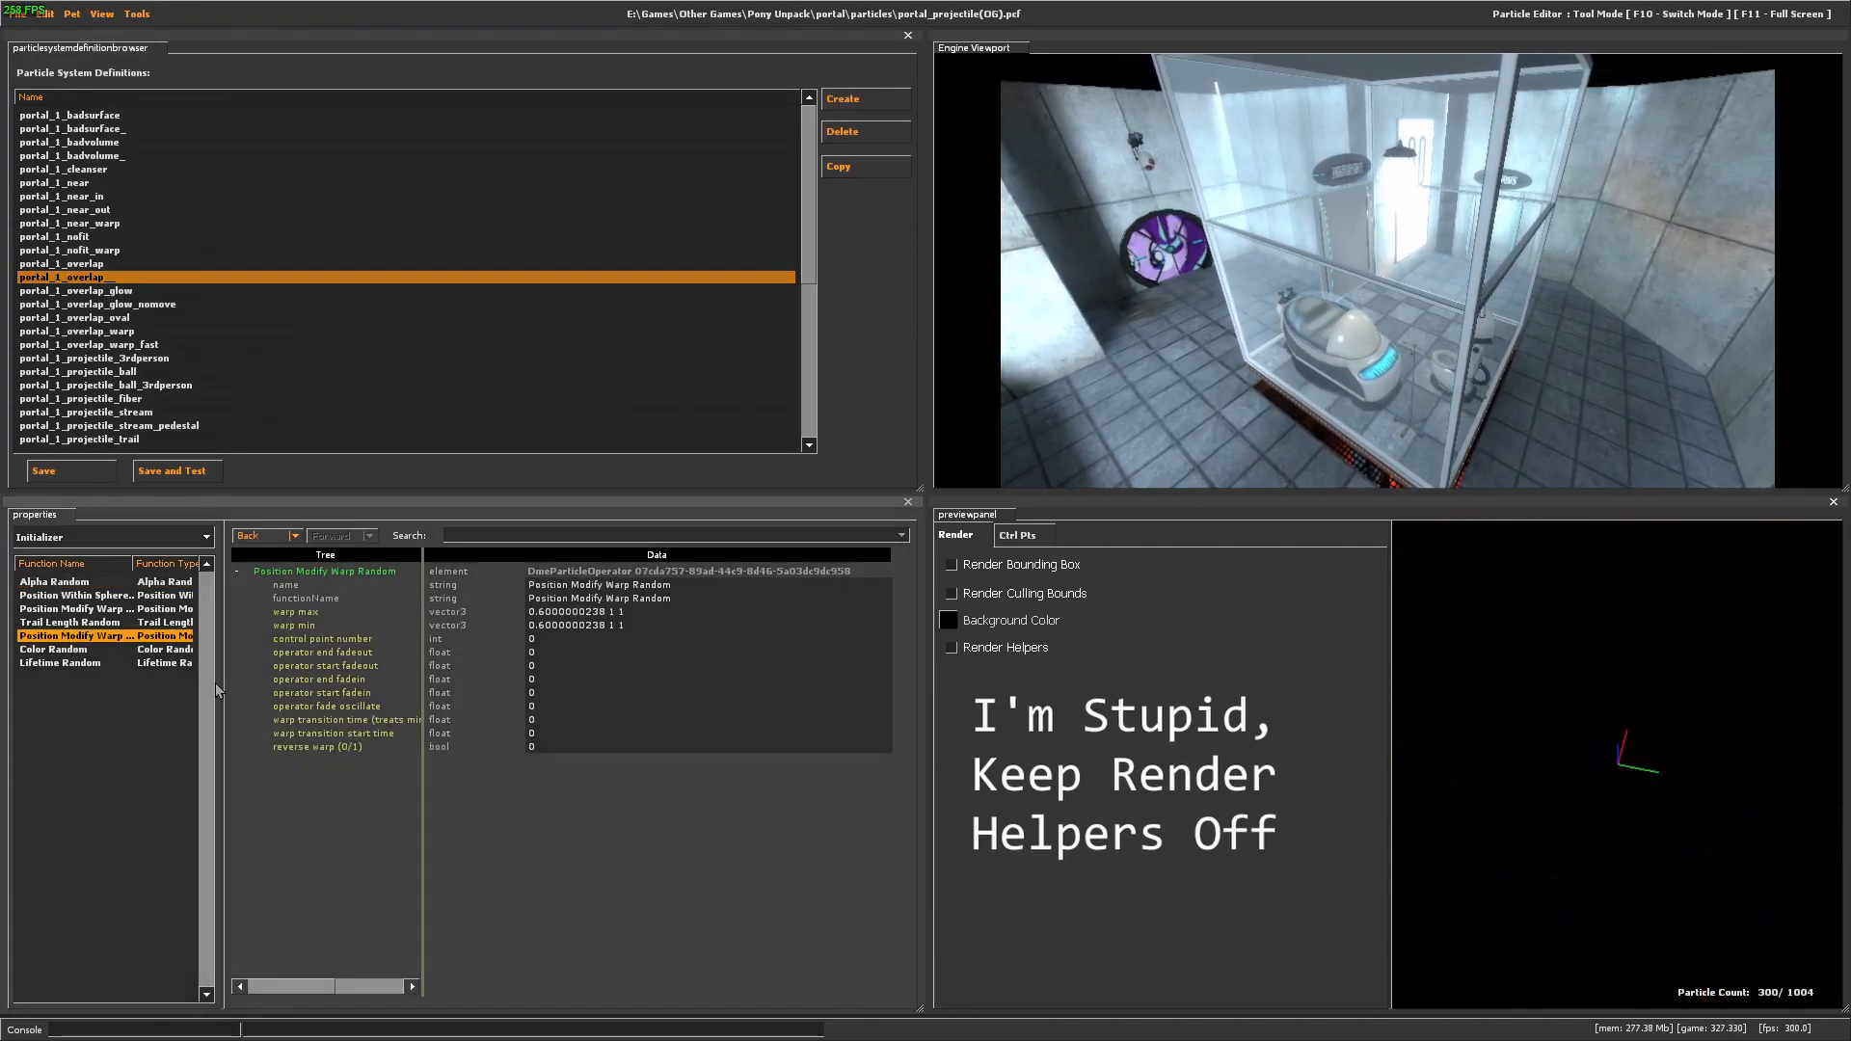
left_click(84, 537)
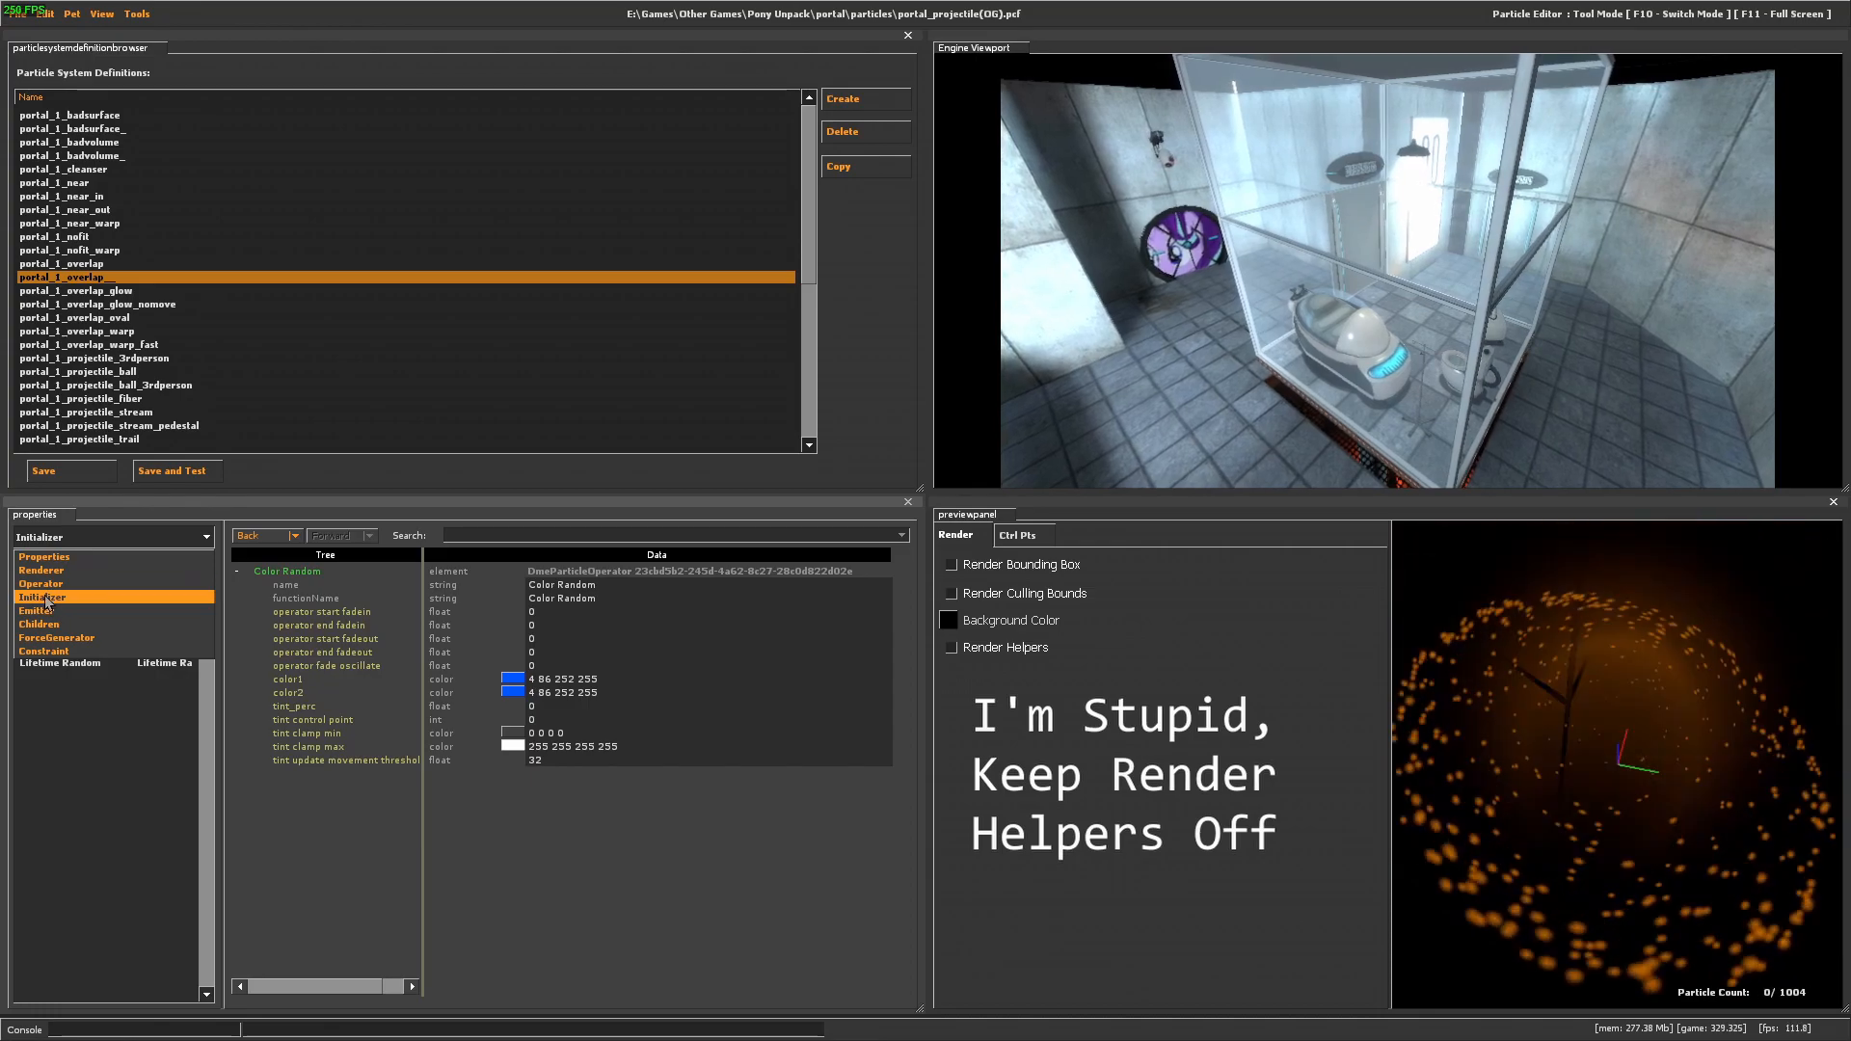
left_click(72, 660)
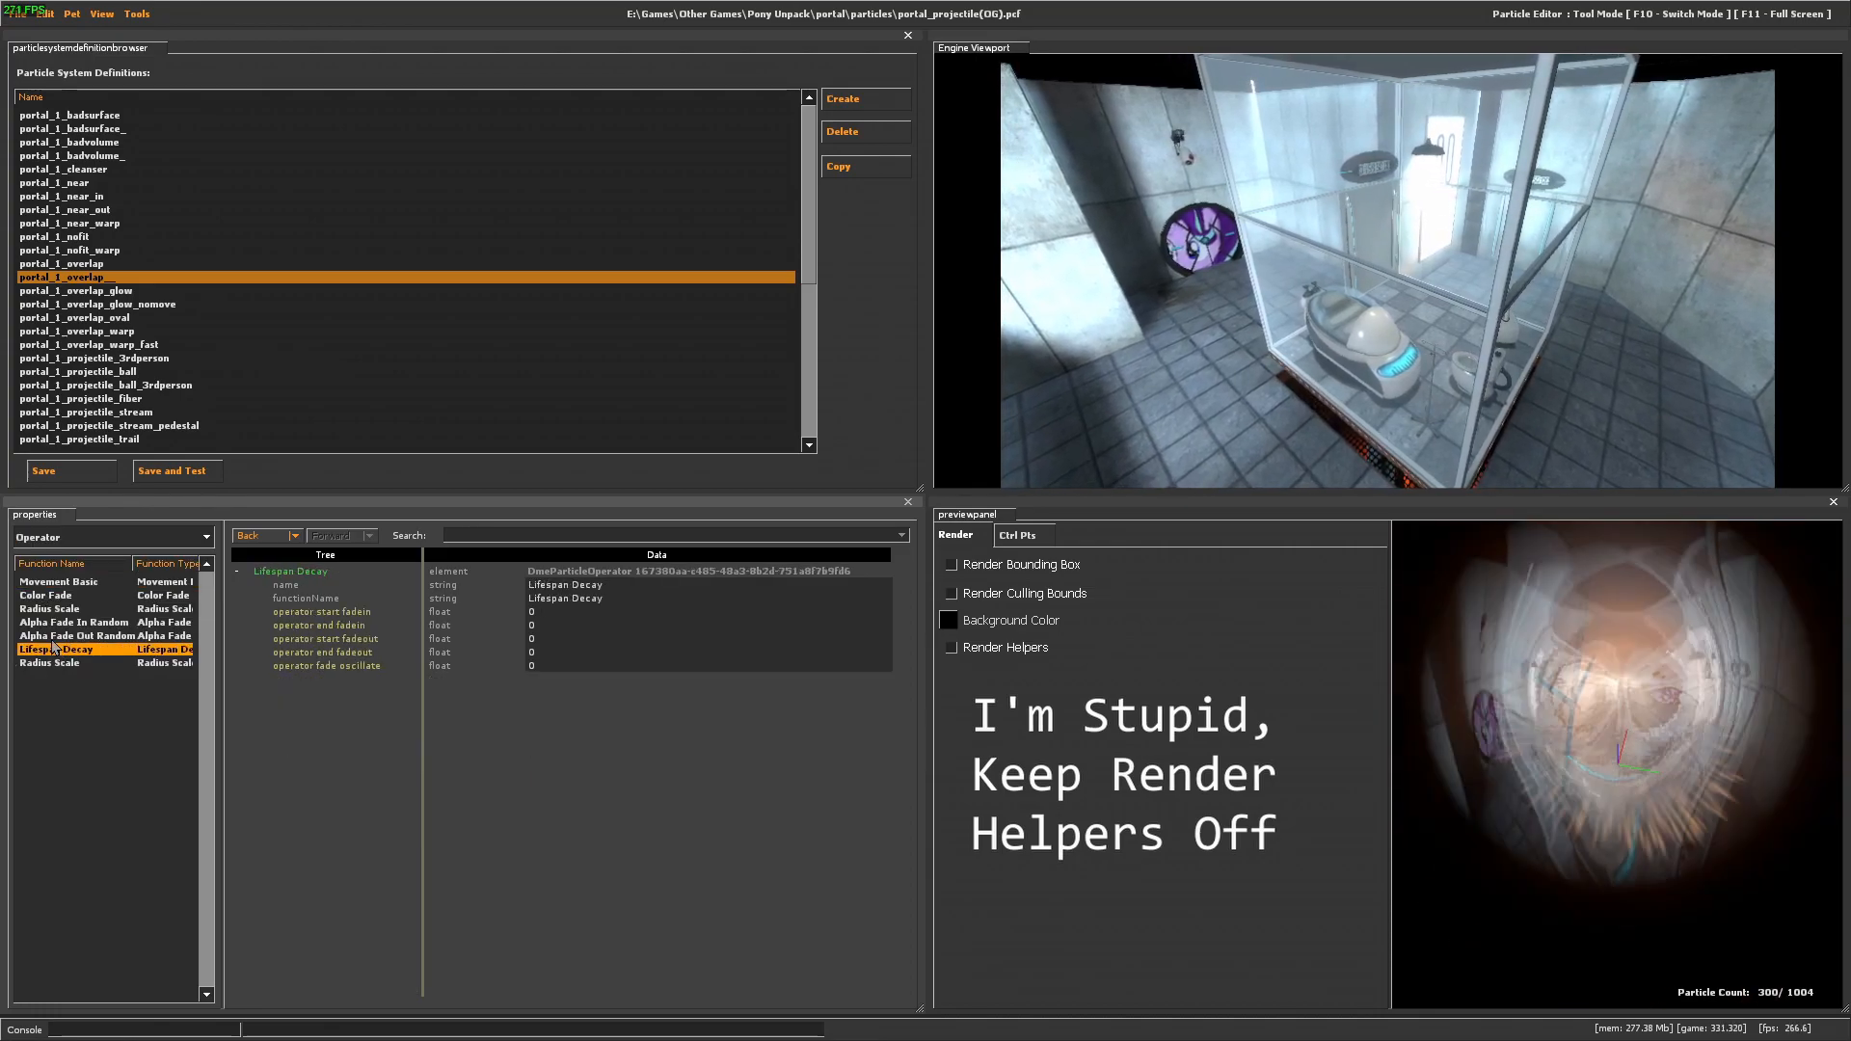
left_click(44, 597)
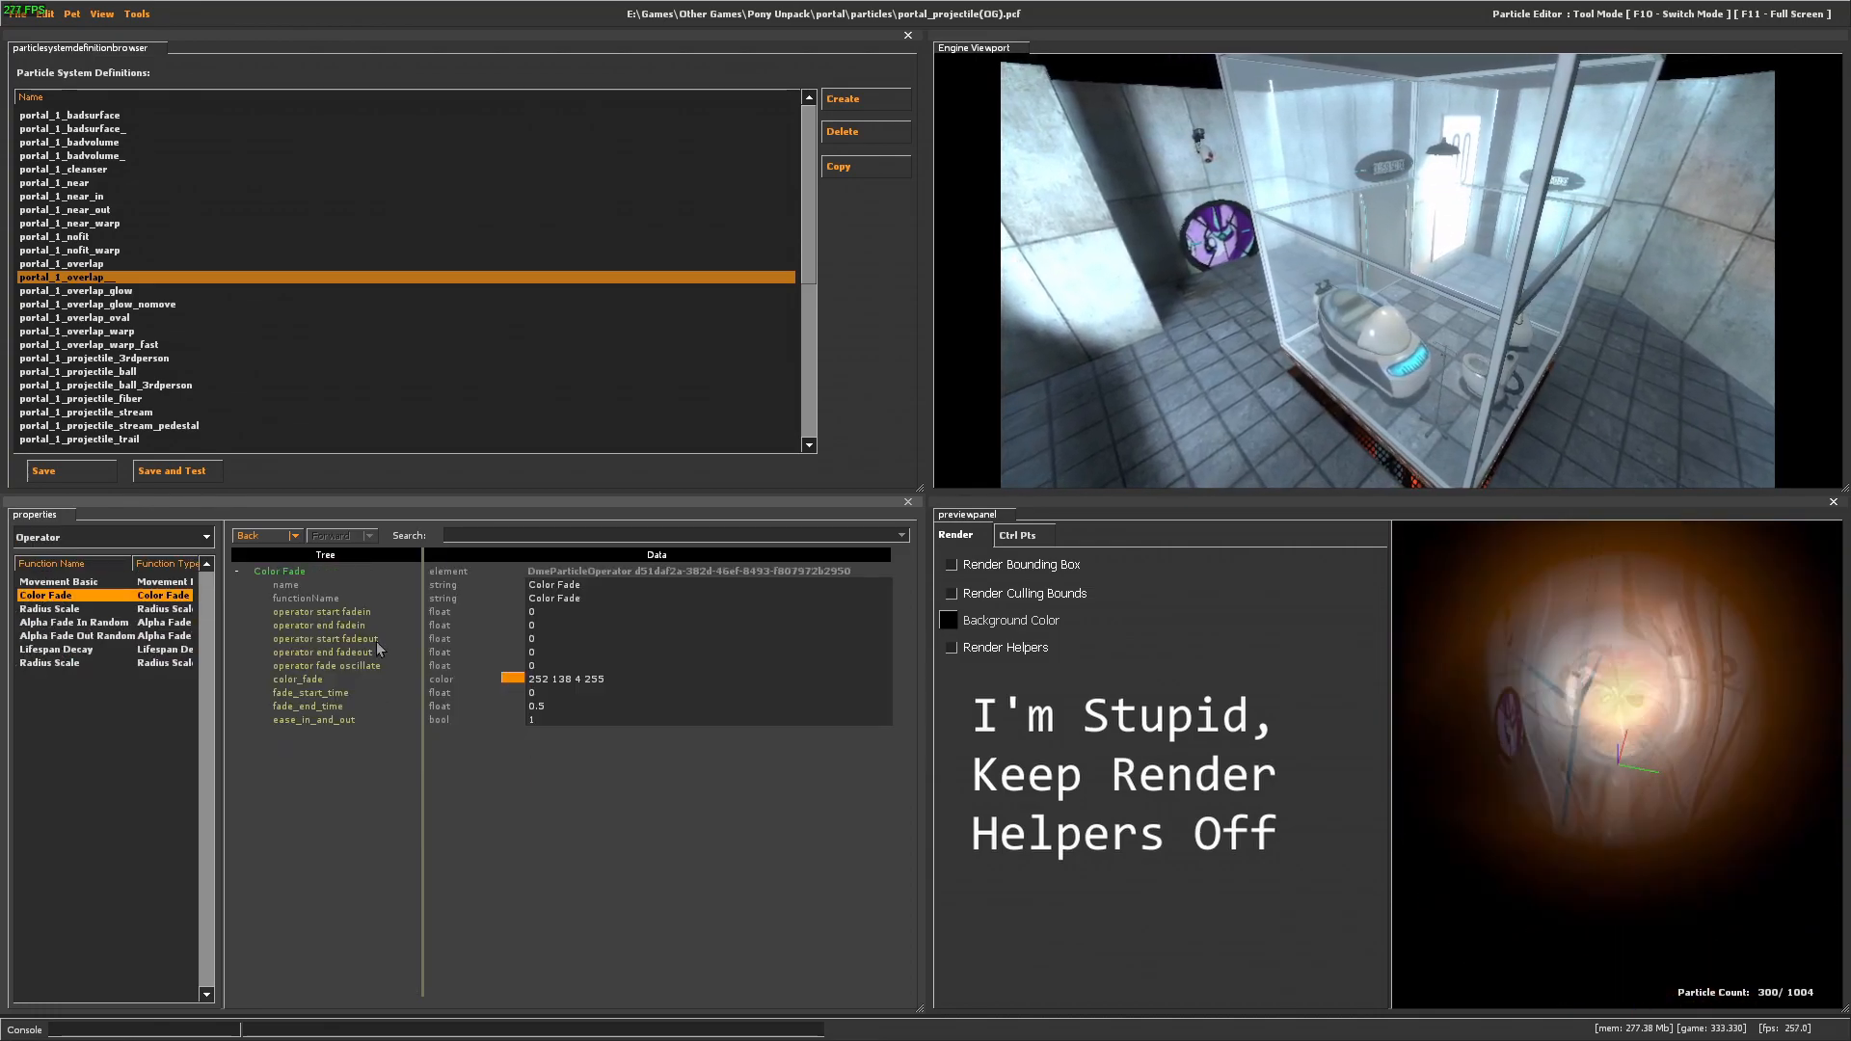
double_click(518, 679)
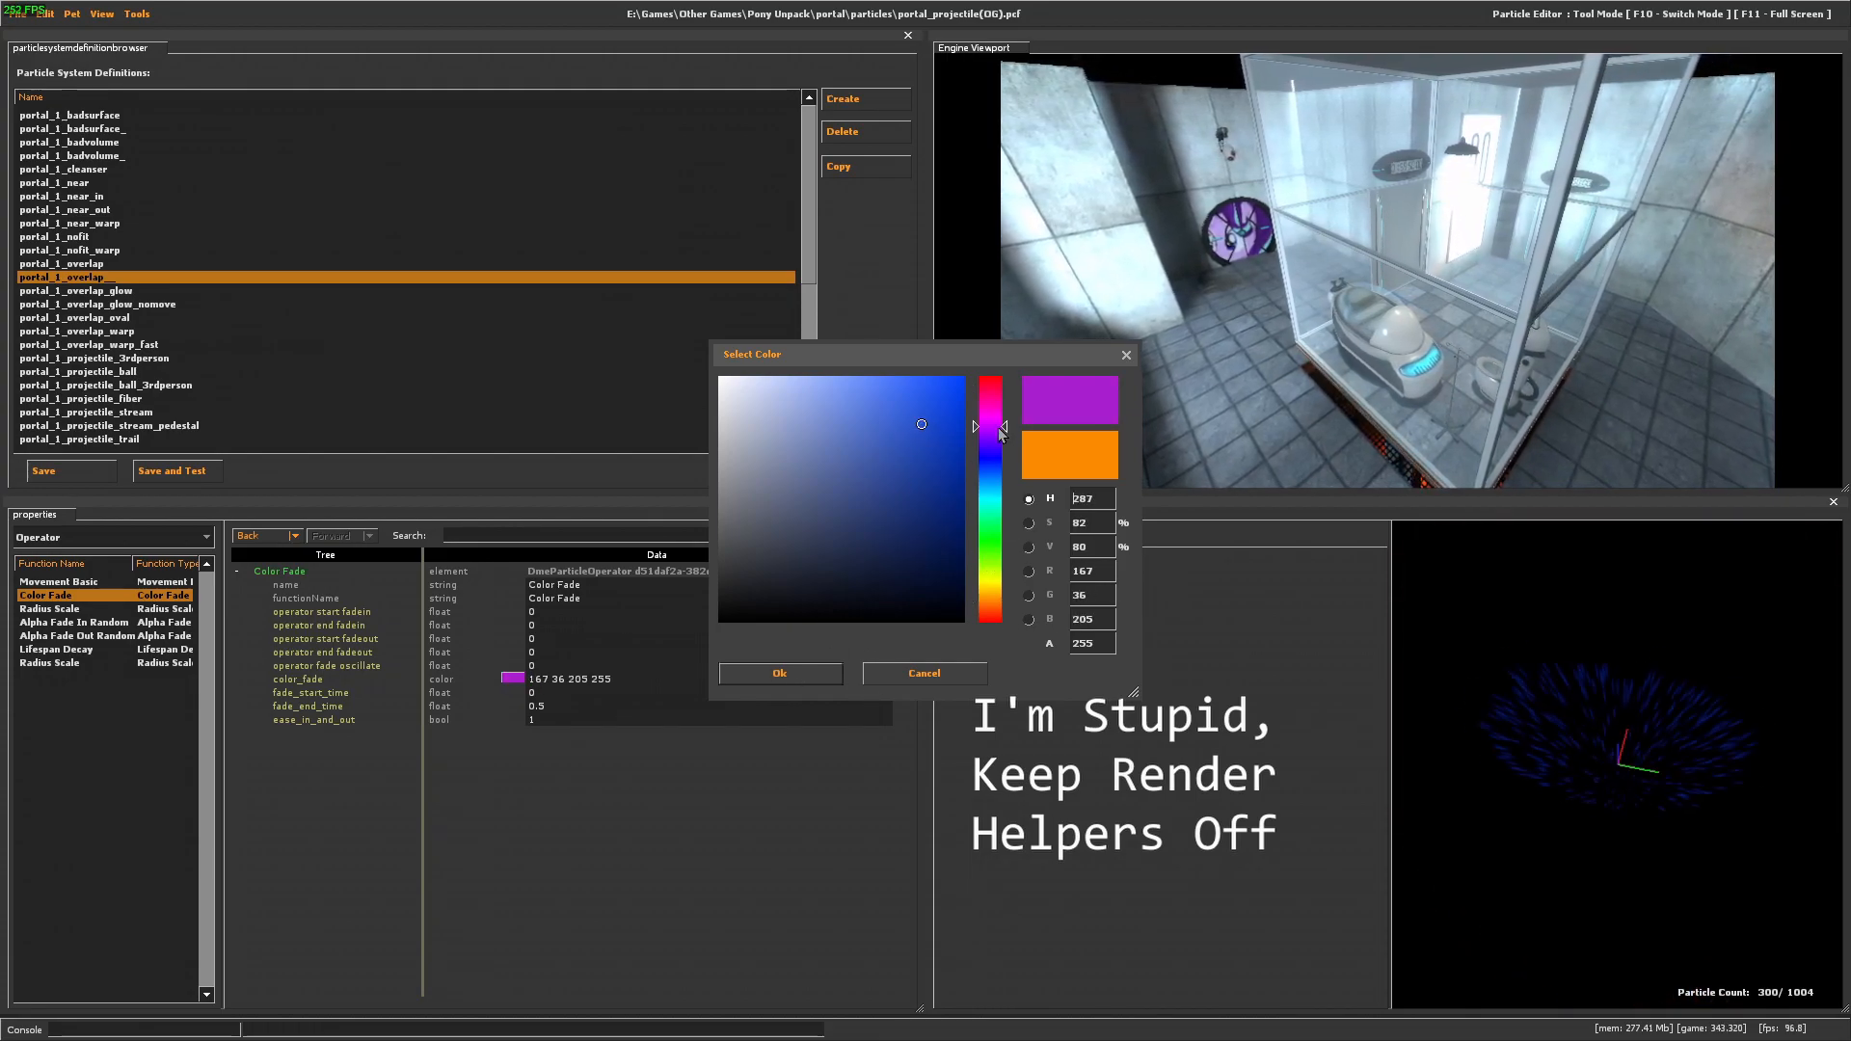
left_click(924, 674)
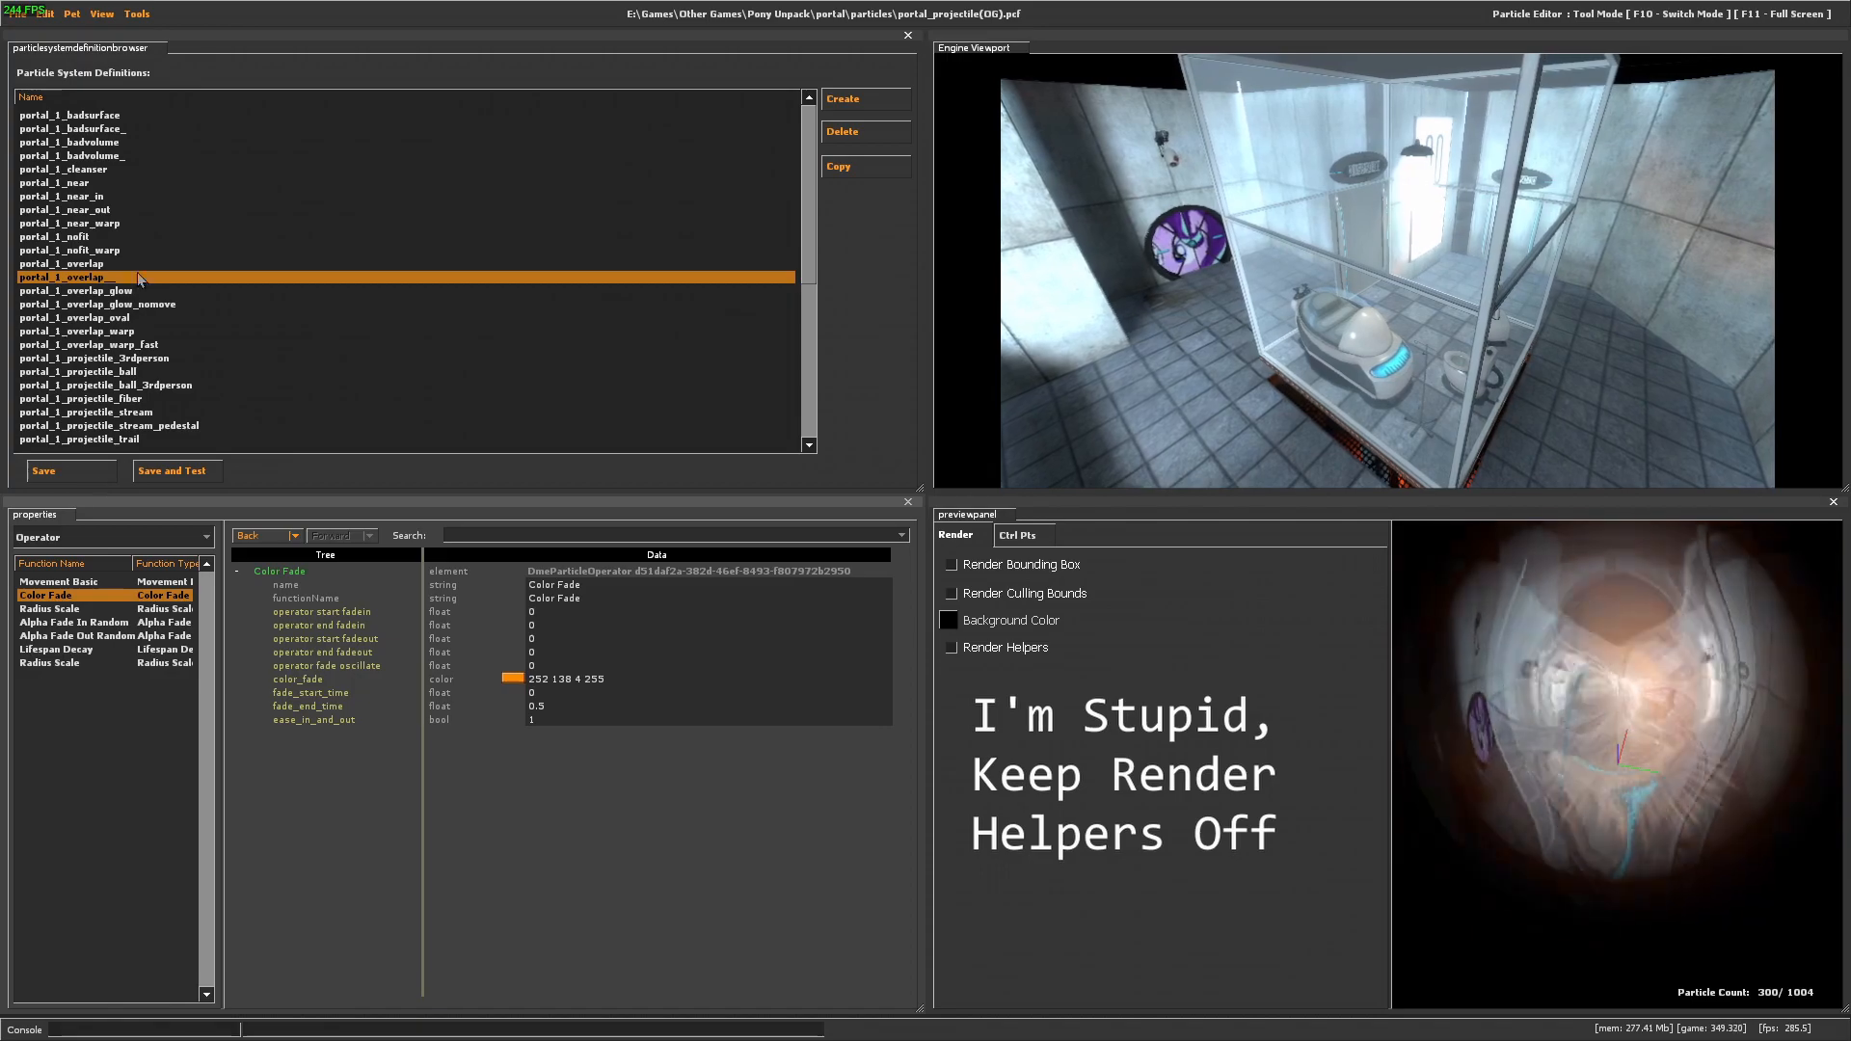
Select the portal_1_near_out system and show its Color Fade operator.
left_click(109, 263)
left_click(116, 211)
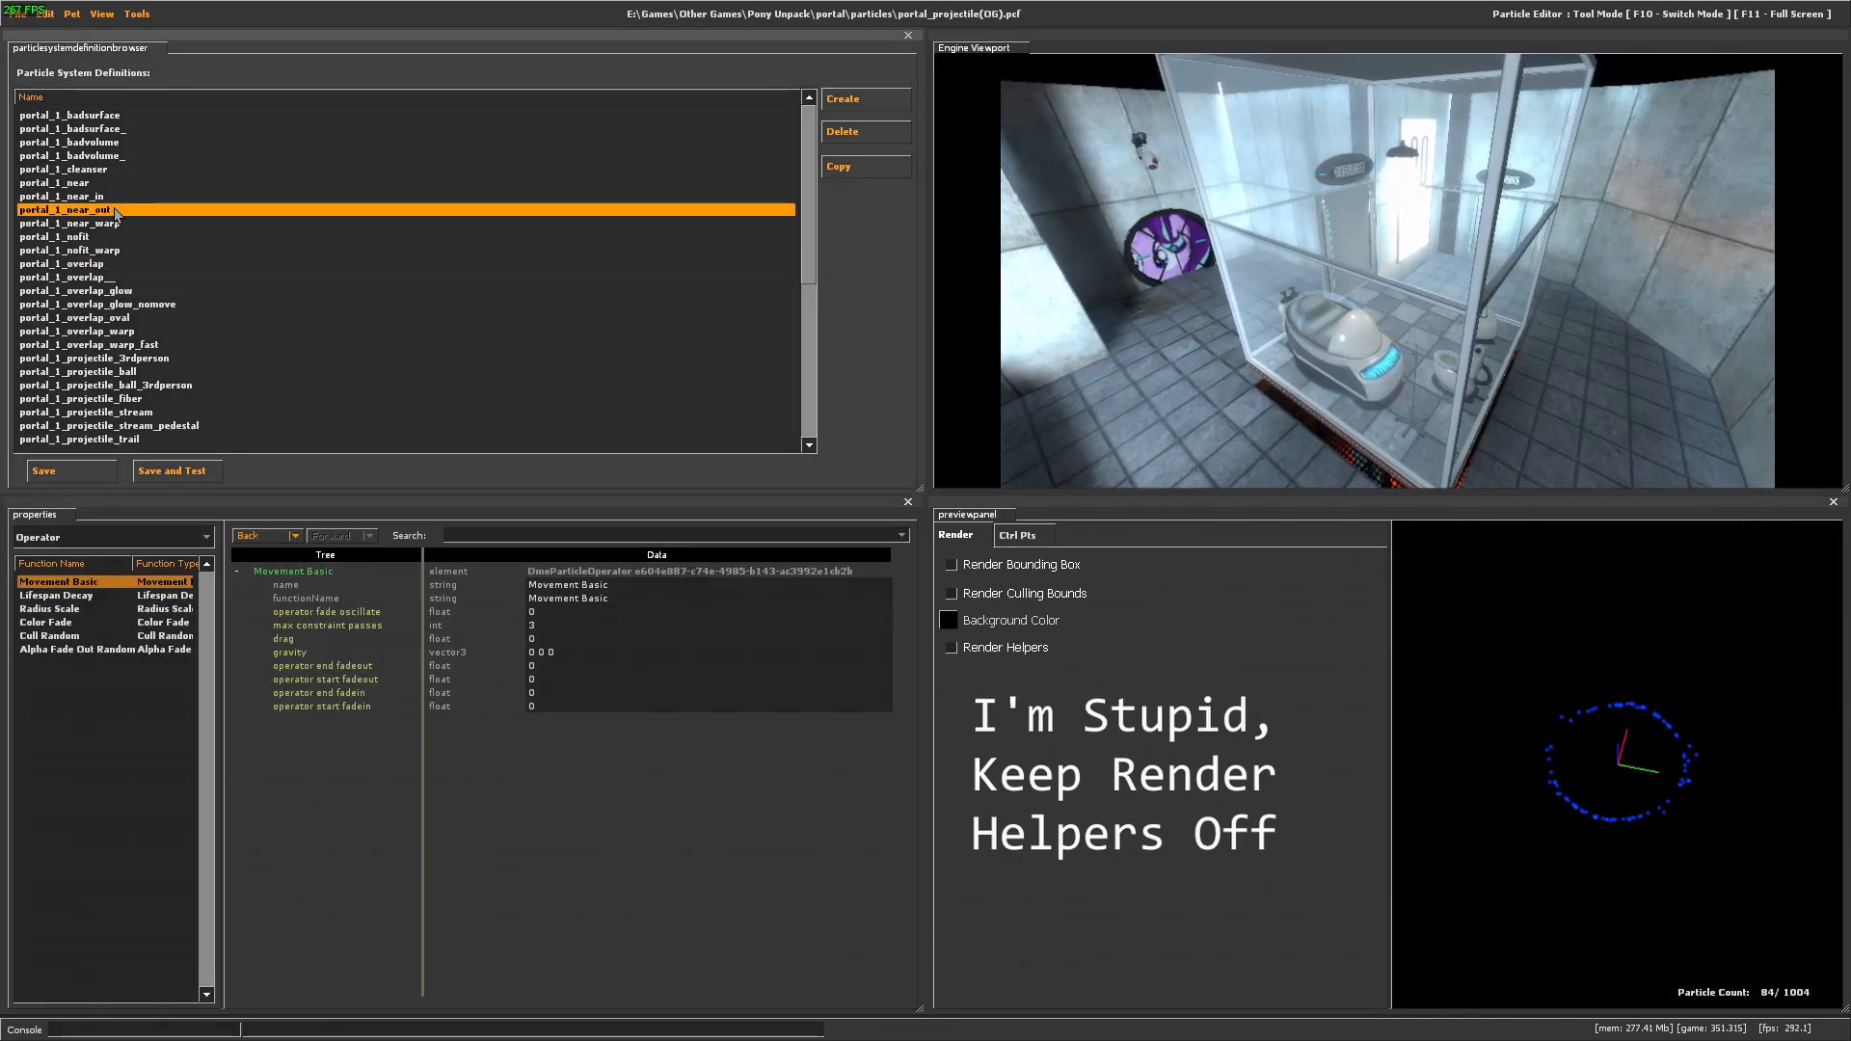
left_click(58, 623)
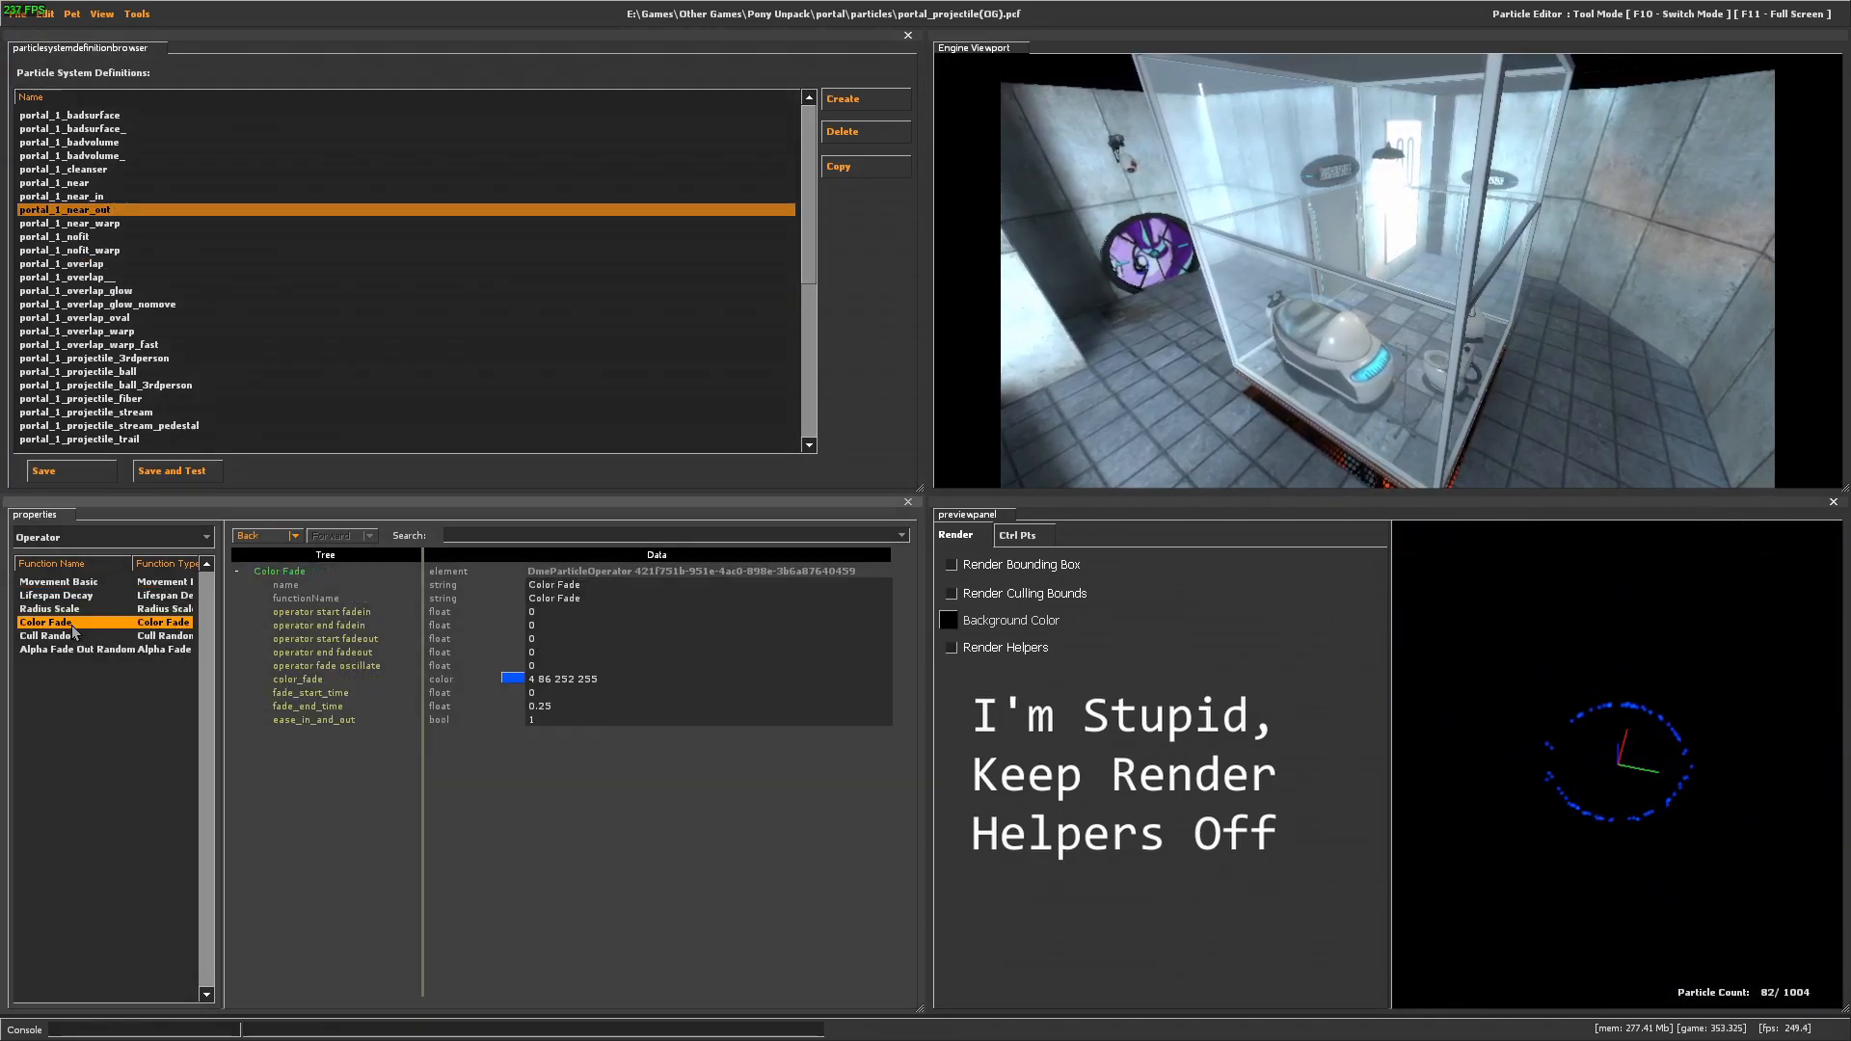
Examine the Color Random initializer of portal_1_near_out, and preview the portal_1_near_in system.
left_click(75, 539)
left_click(52, 599)
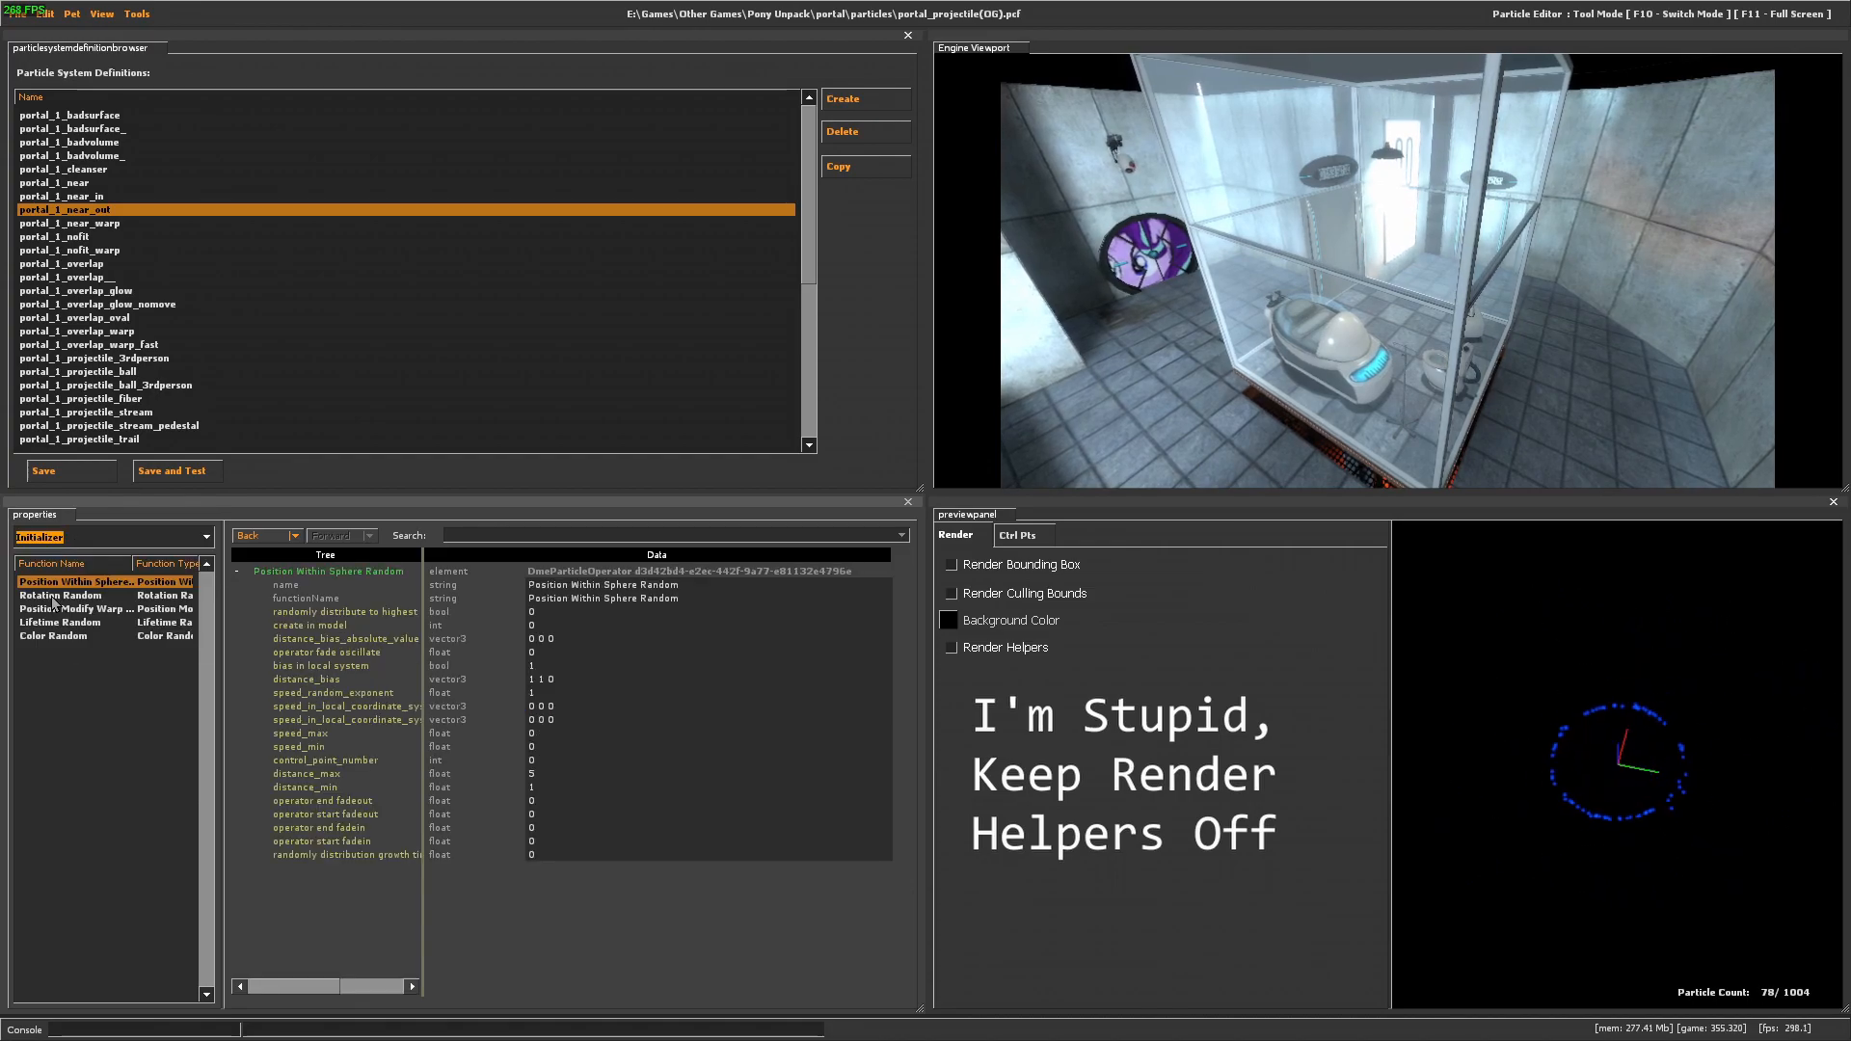
left_click(58, 636)
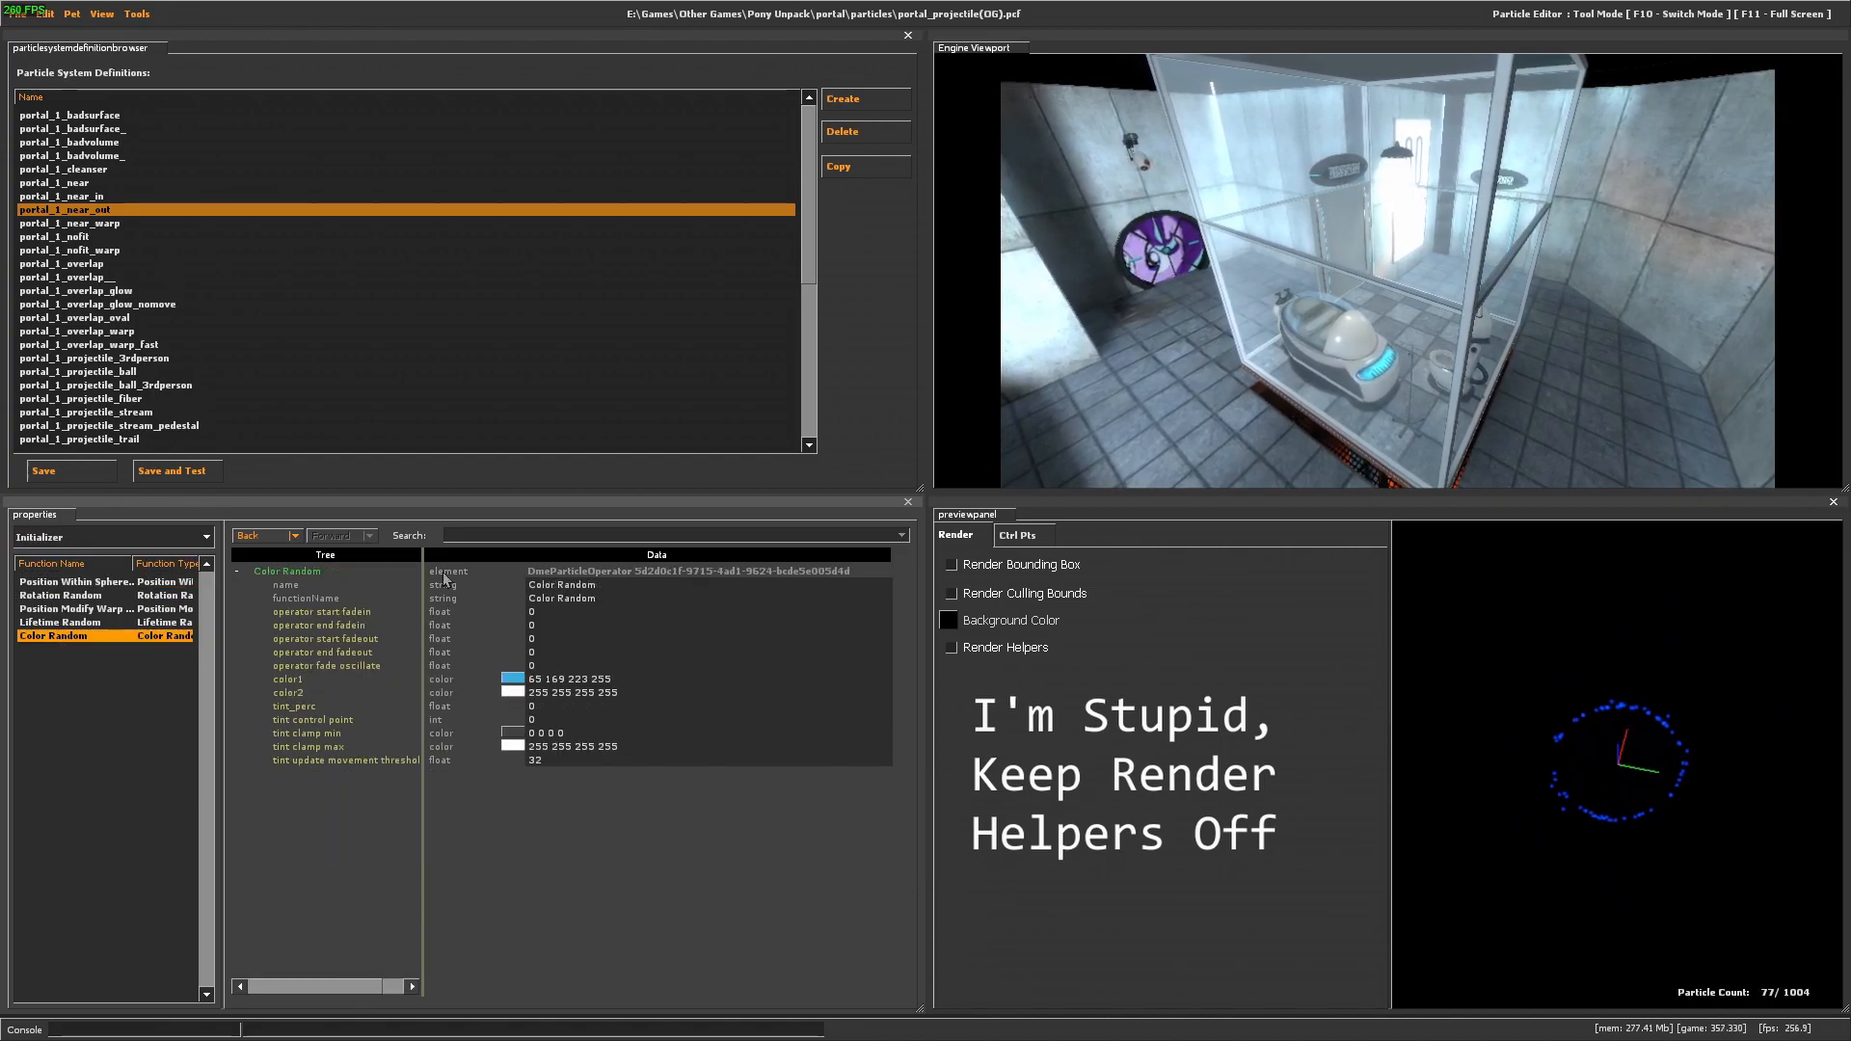
left_click(81, 211)
left_click(75, 196)
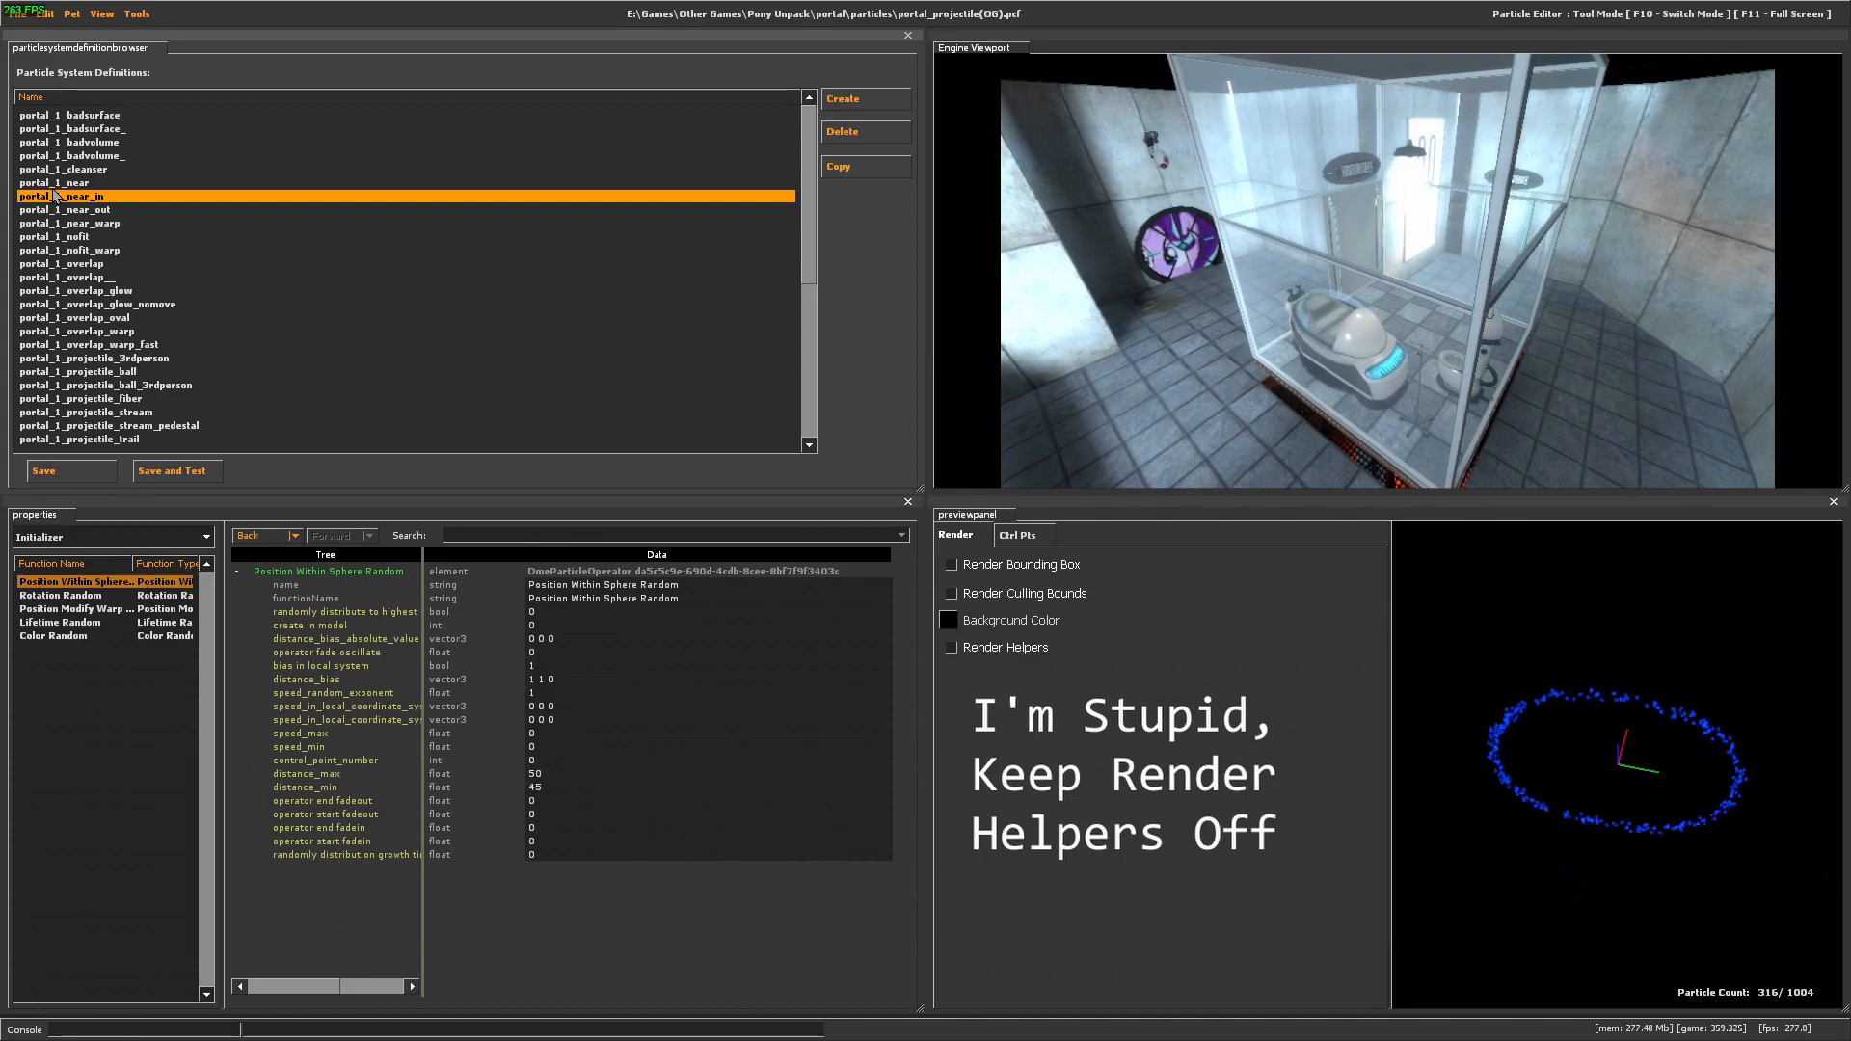
Select the portal_1_badvolume system, check its Color Random initializer, and show its Color Fade operator.
left_click(60, 158)
left_click(76, 144)
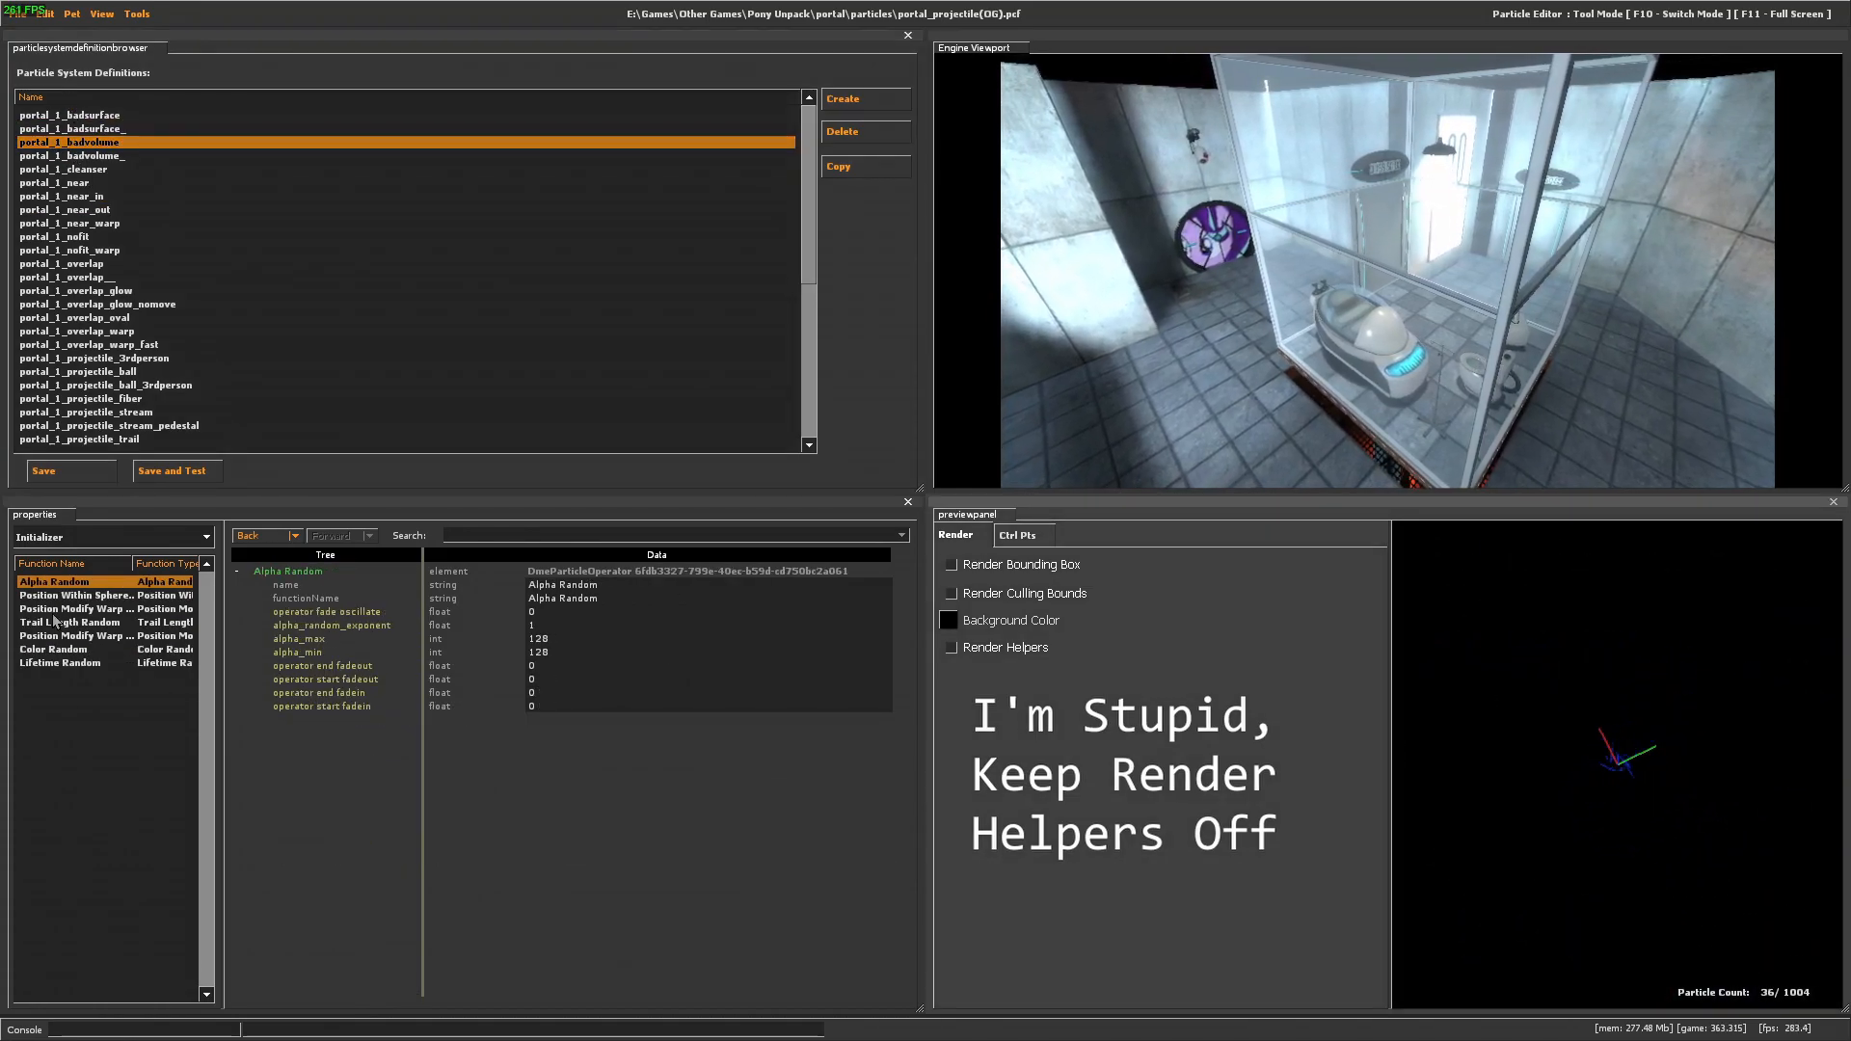
left_click(54, 650)
left_click(69, 539)
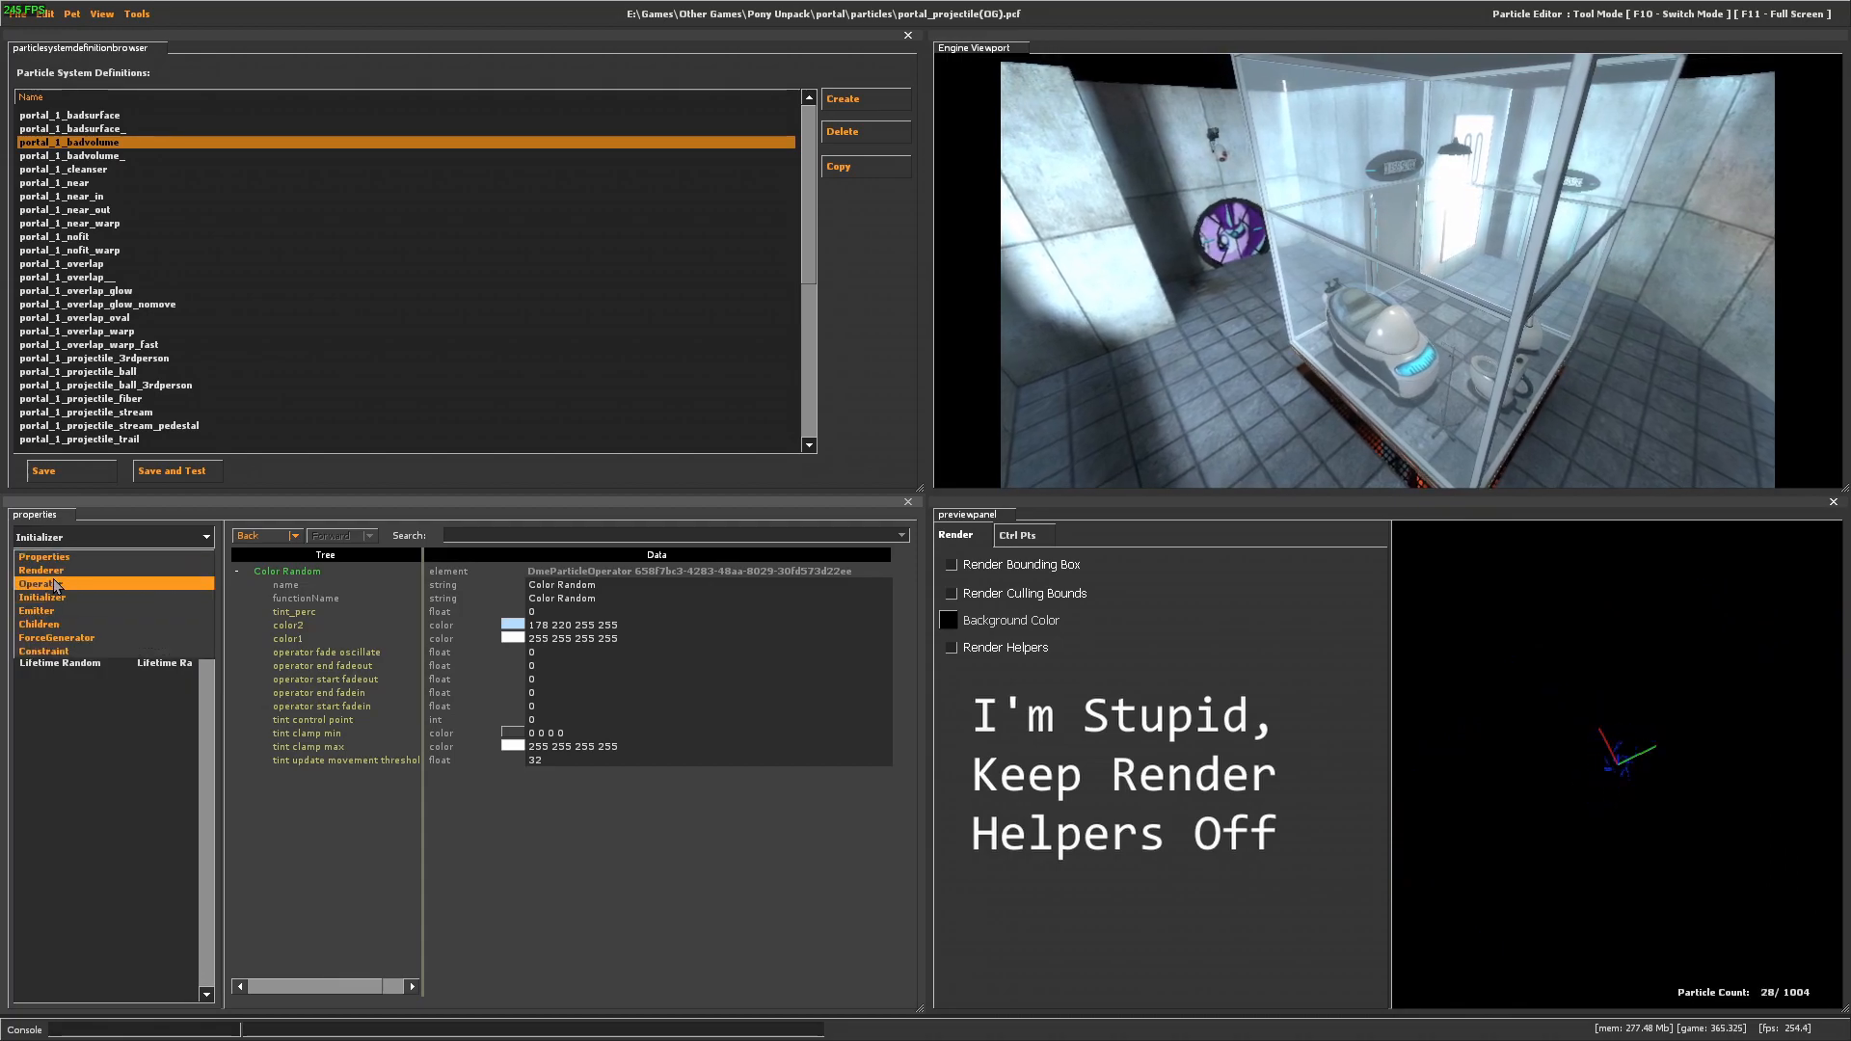
left_click(60, 584)
left_click(46, 595)
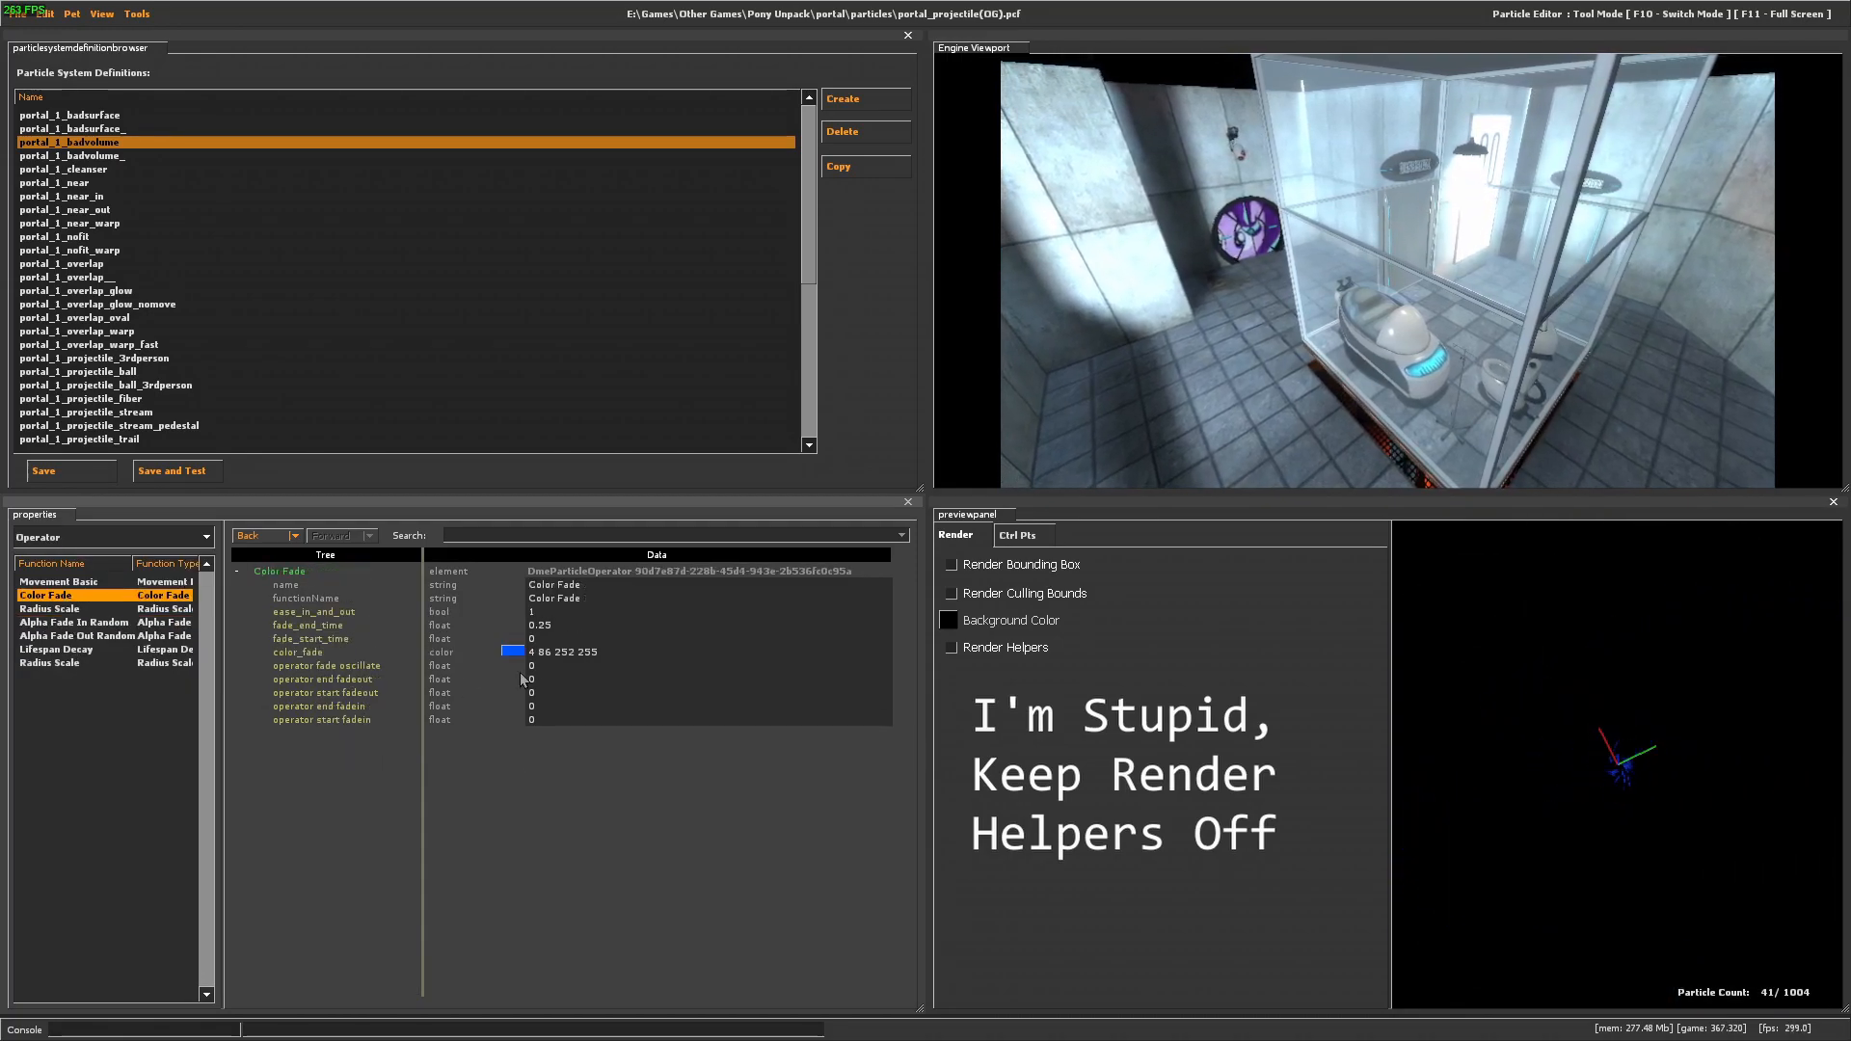
left_click(505, 656)
left_click(813, 459)
left_click_drag(991, 458, 1015, 352)
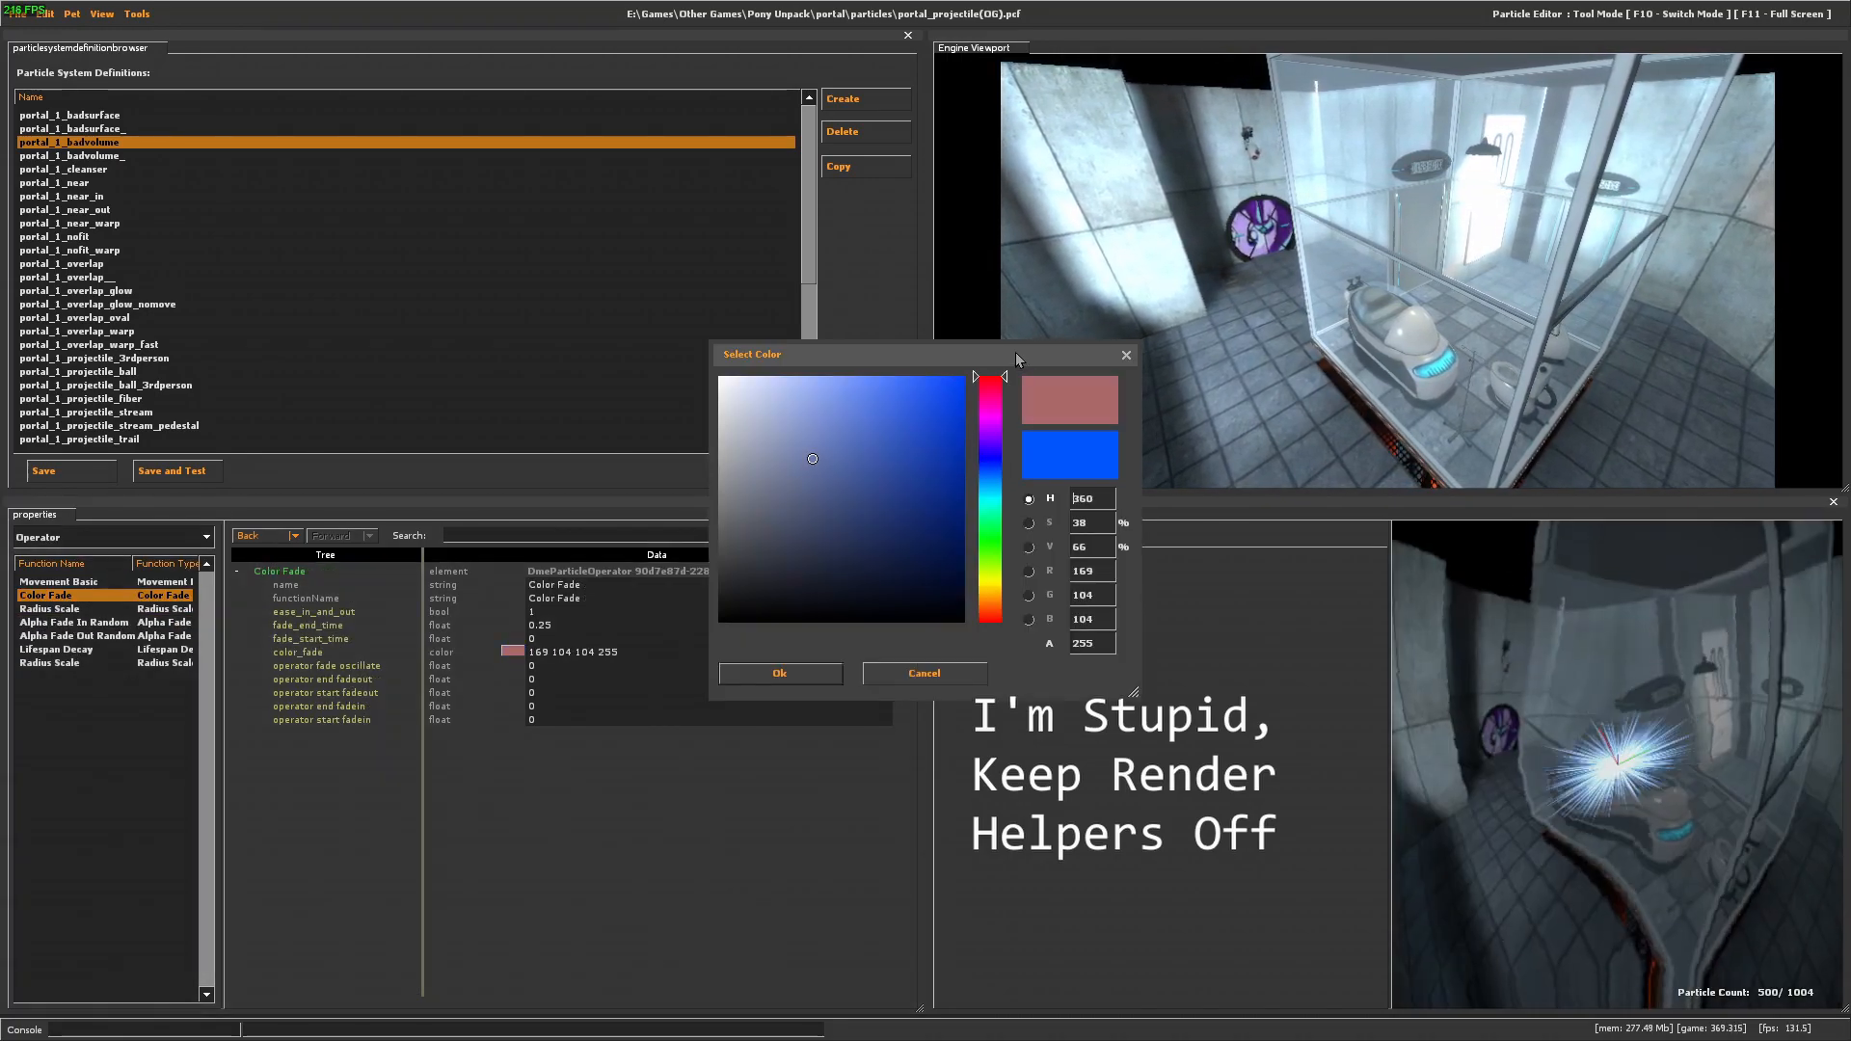
mouse_move(816, 581)
left_mouse_down()
mouse_move(785, 500)
mouse_move(968, 347)
left_mouse_up()
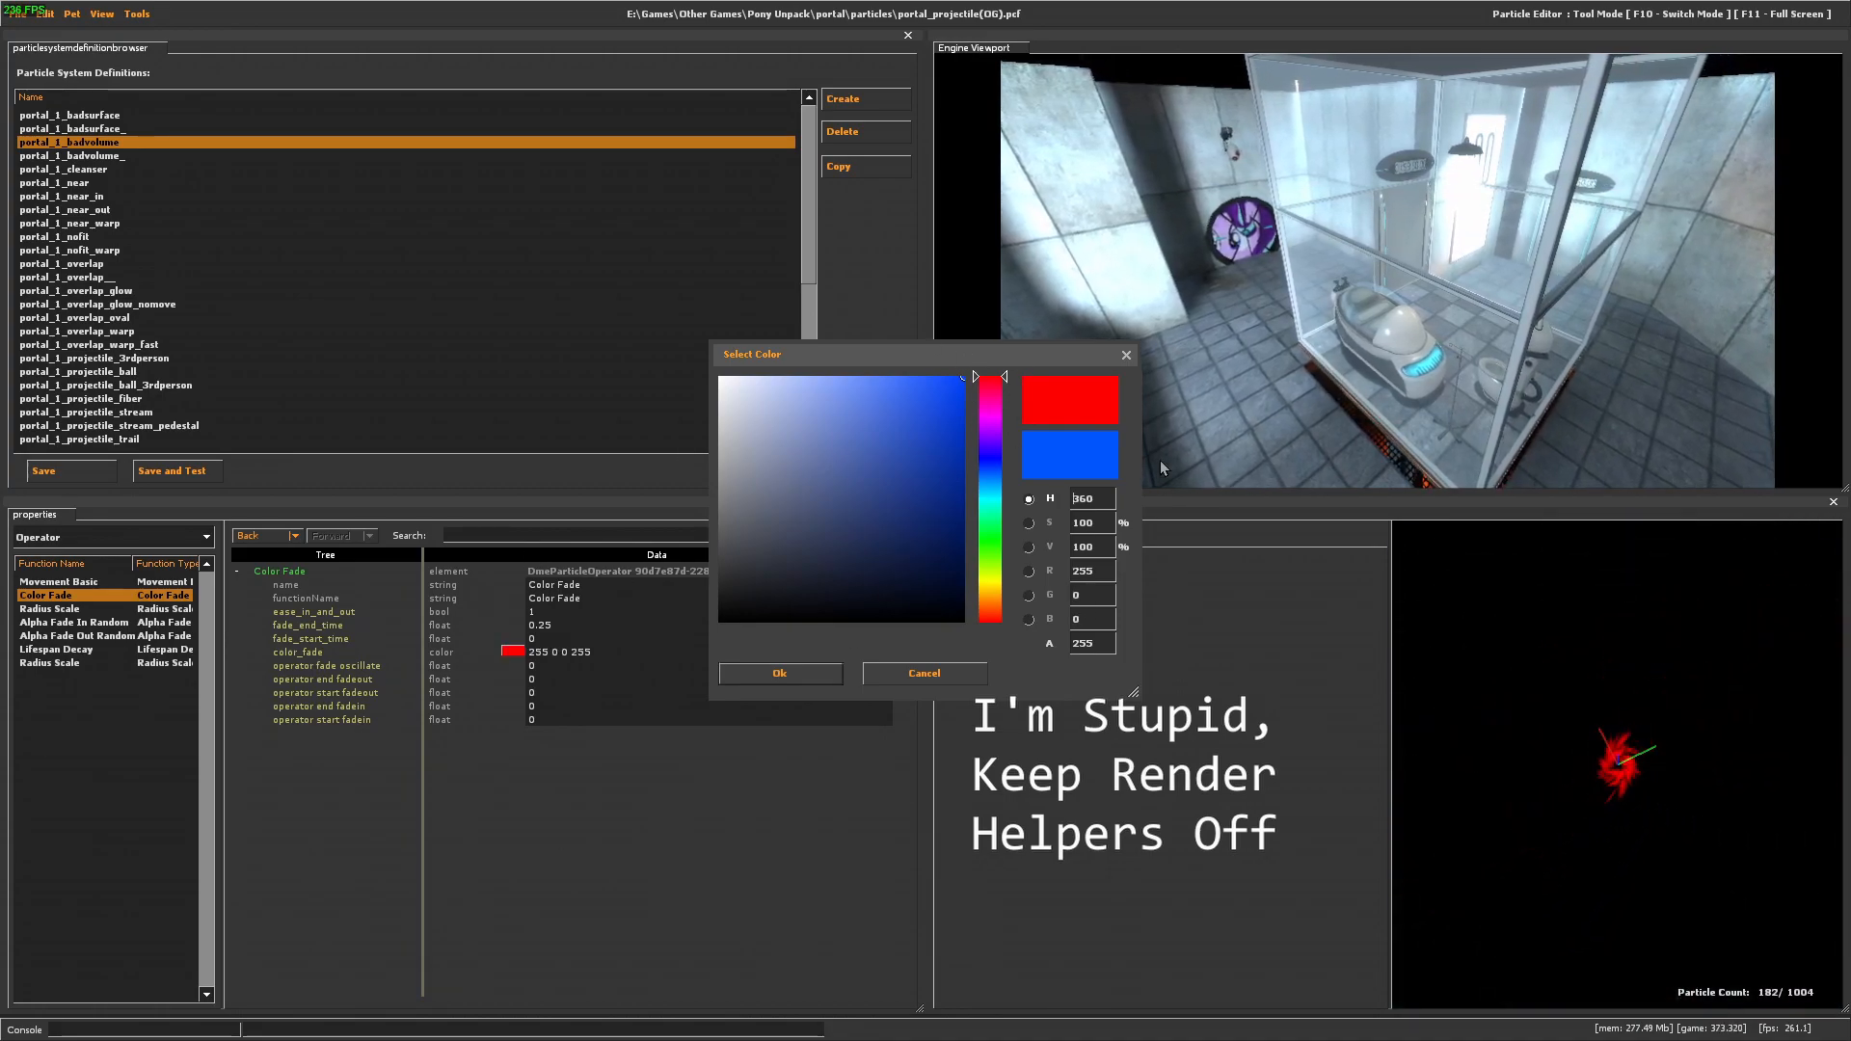
double_click(1089, 569)
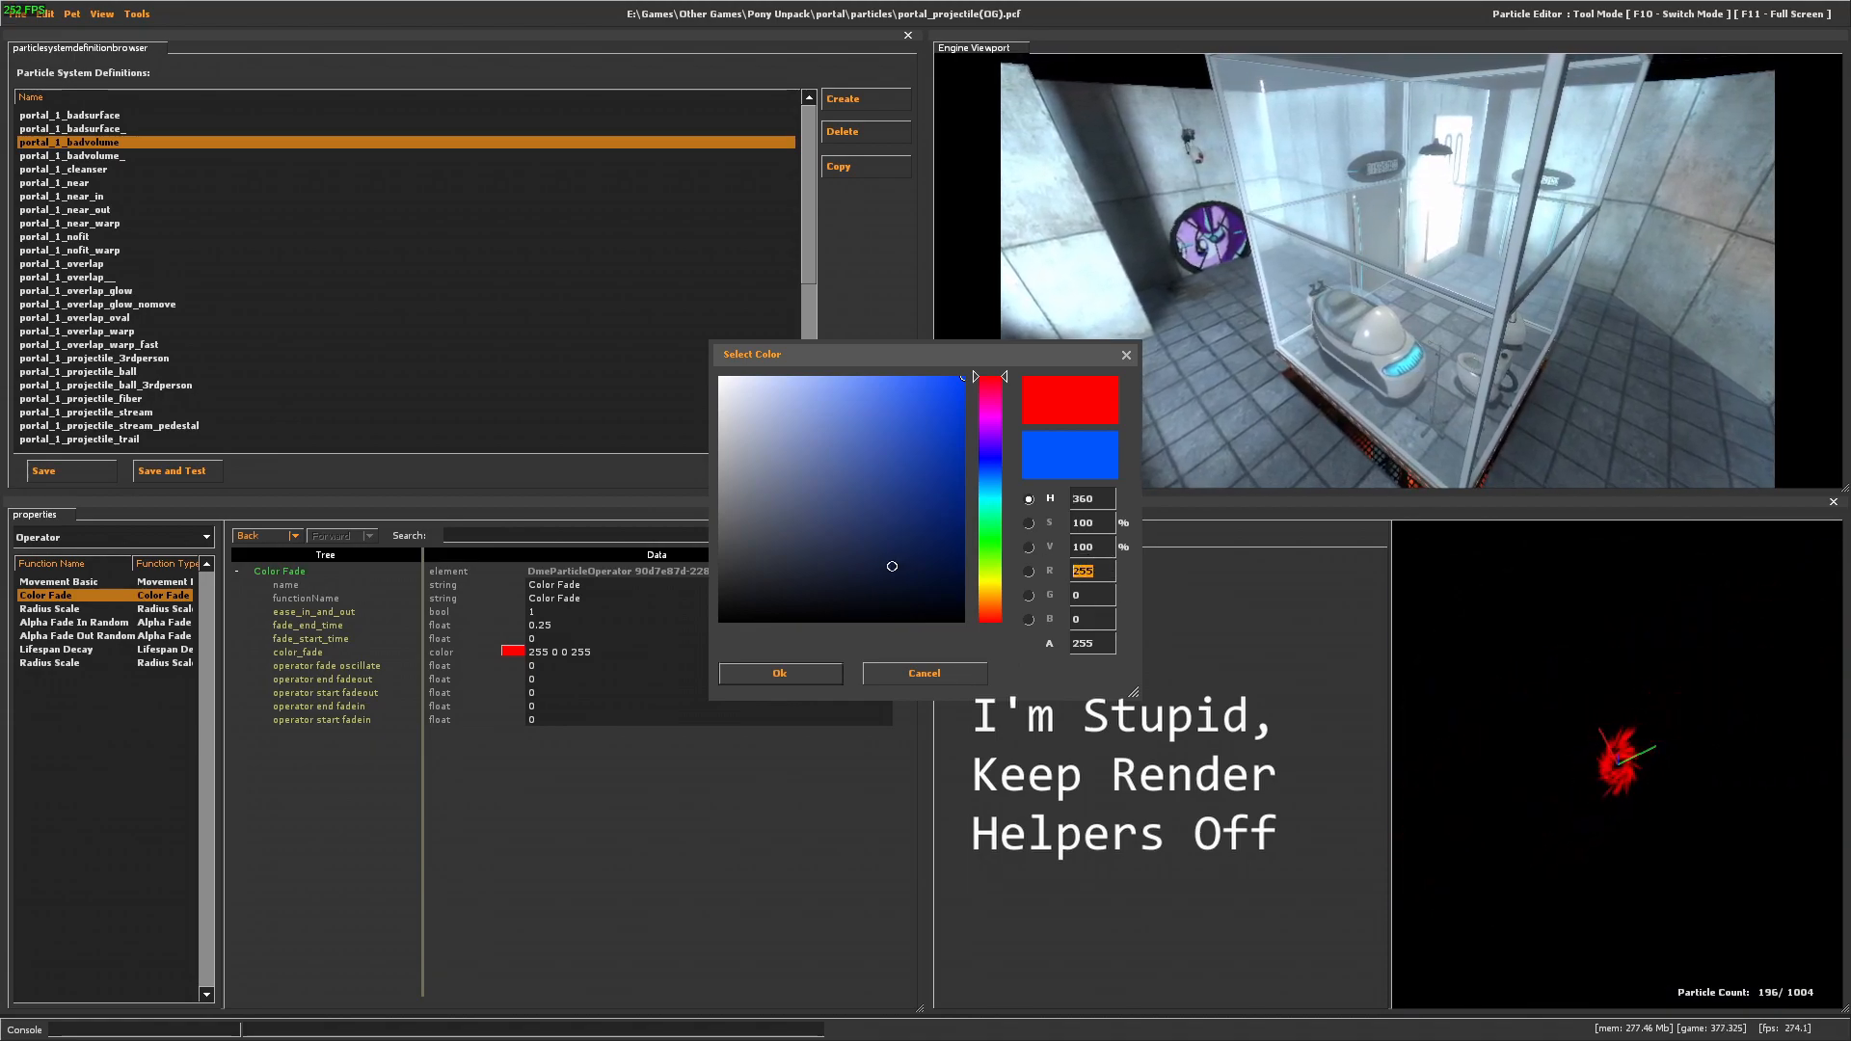
type("168 ")
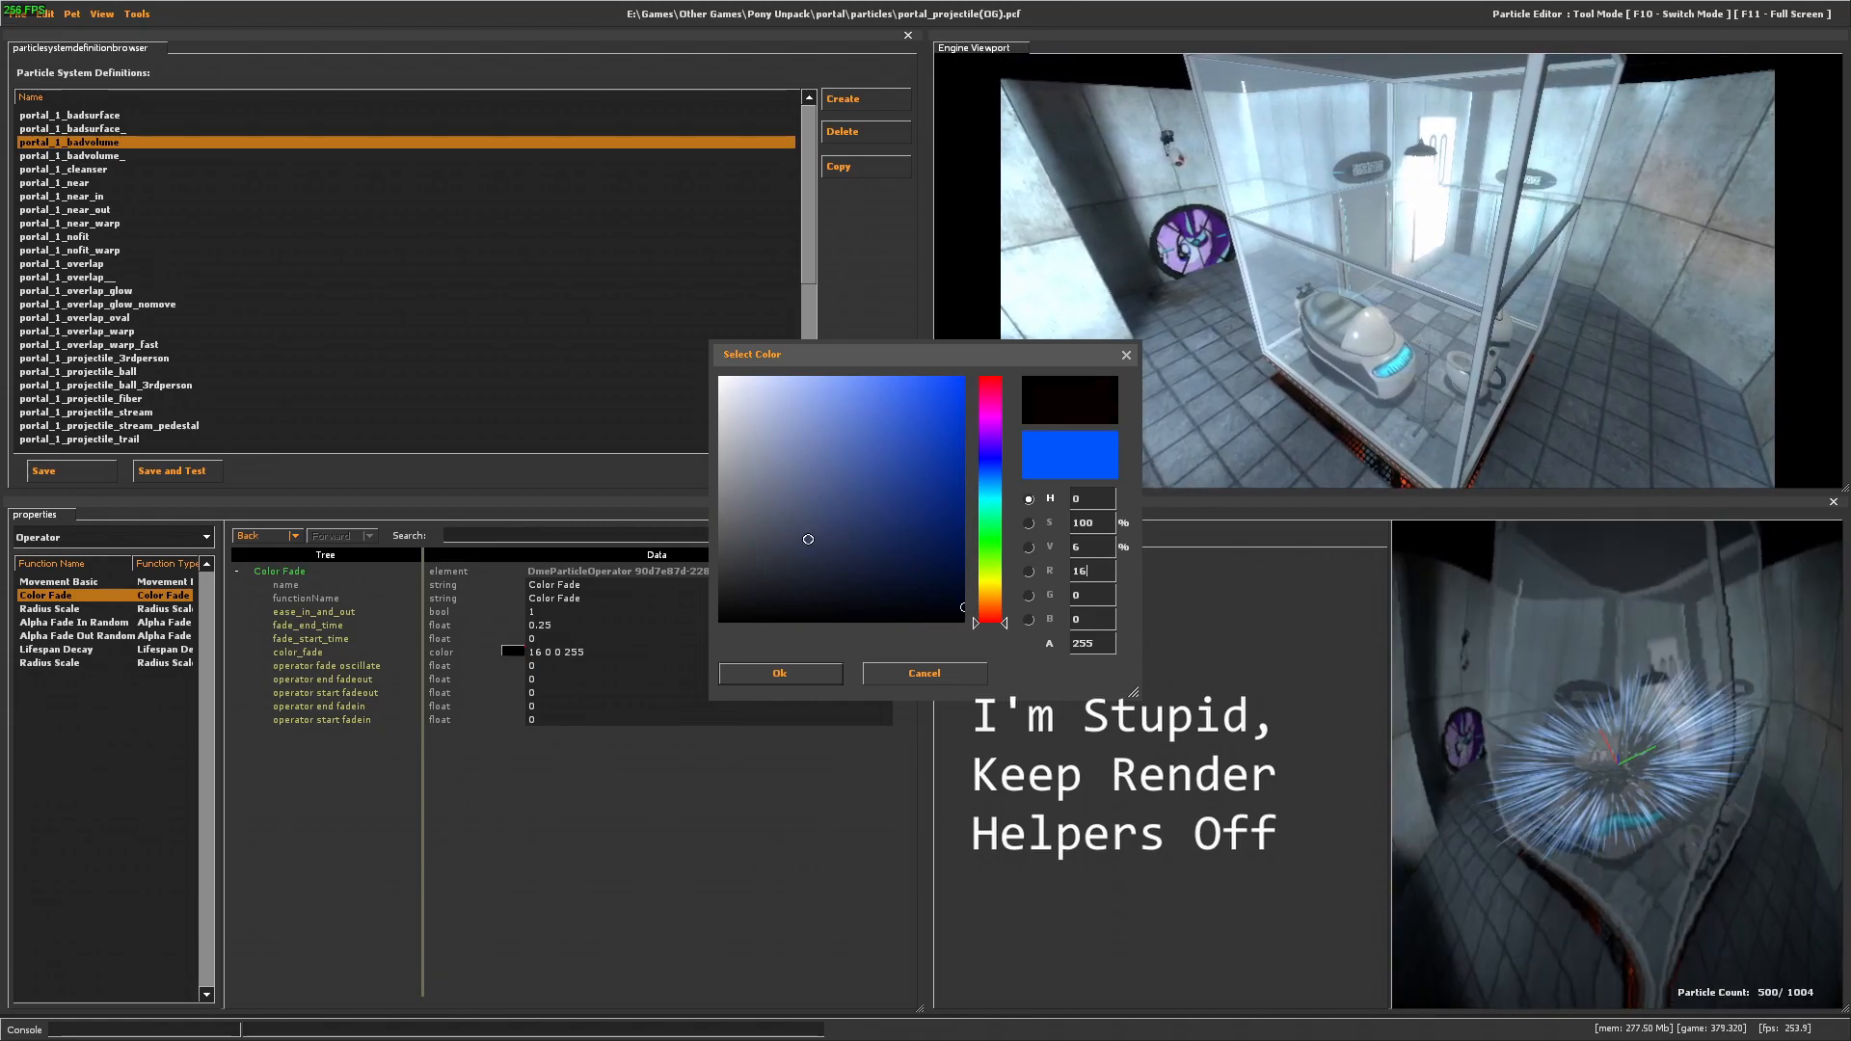
type("32")
key("Tab")
type("32")
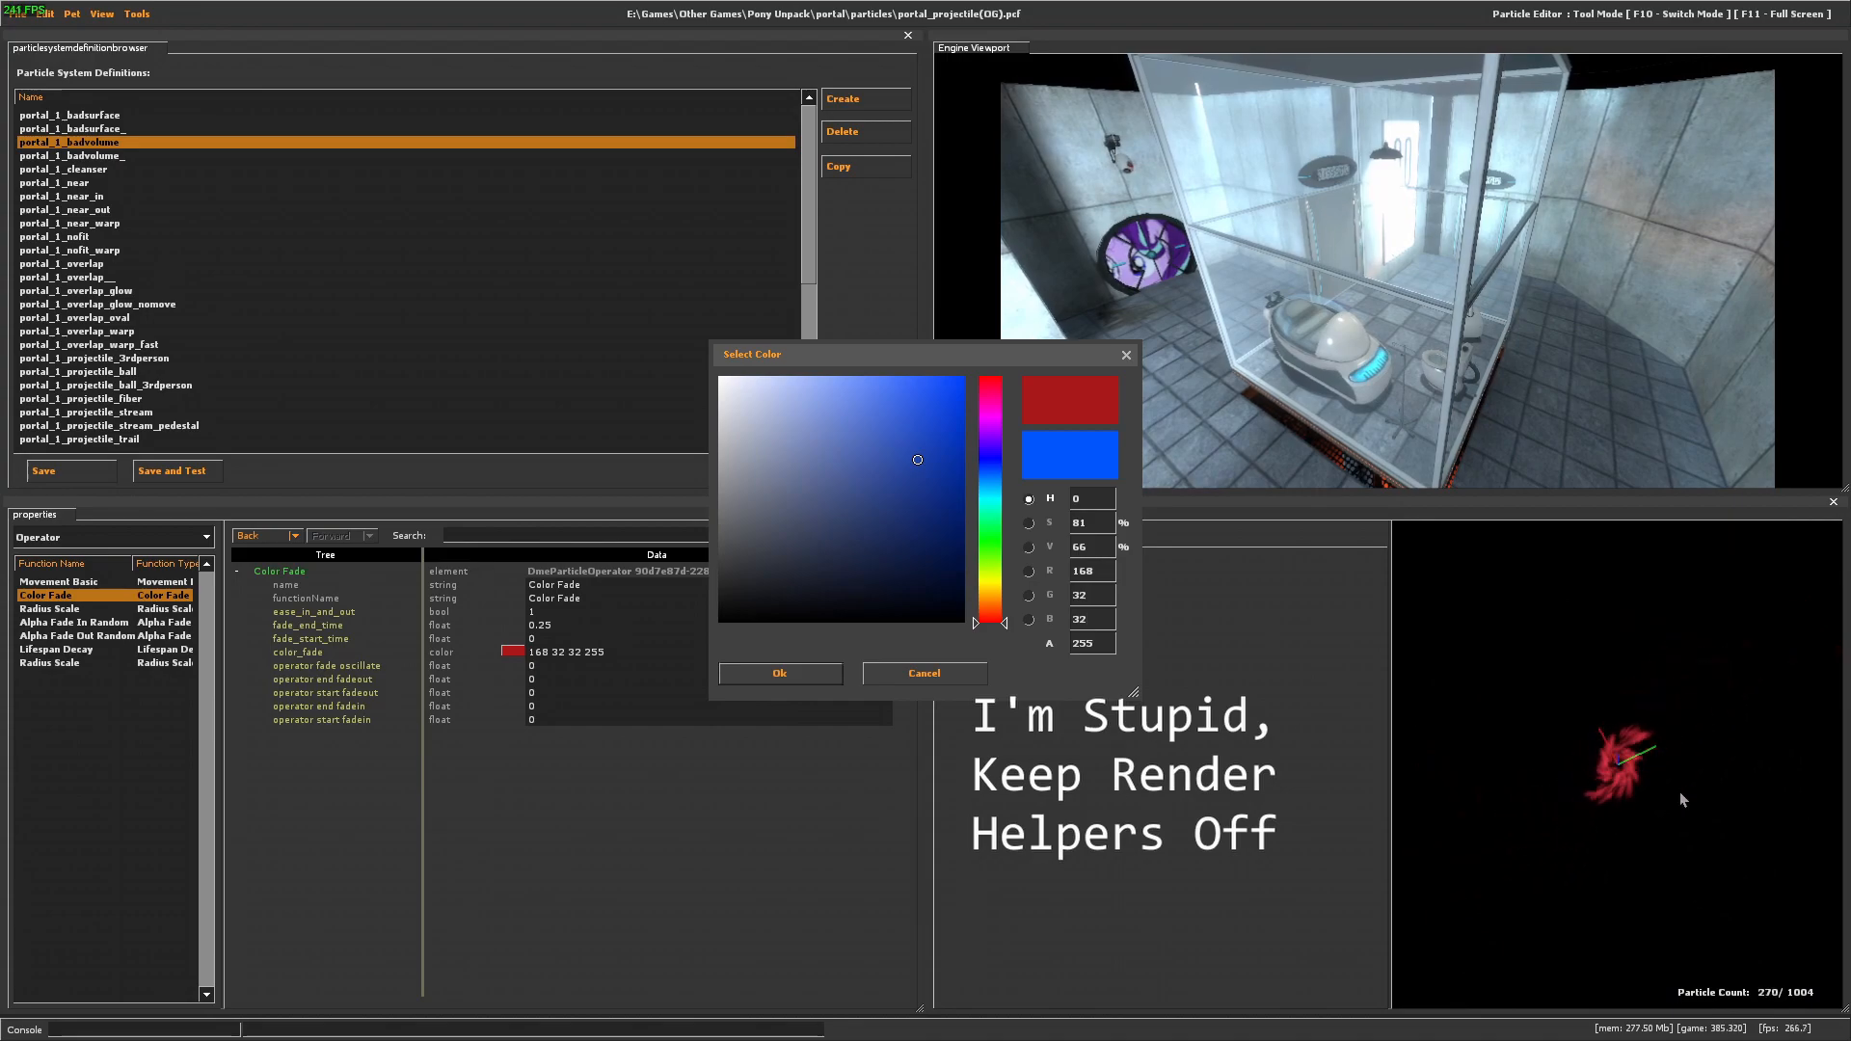
left_click(801, 675)
left_click(62, 538)
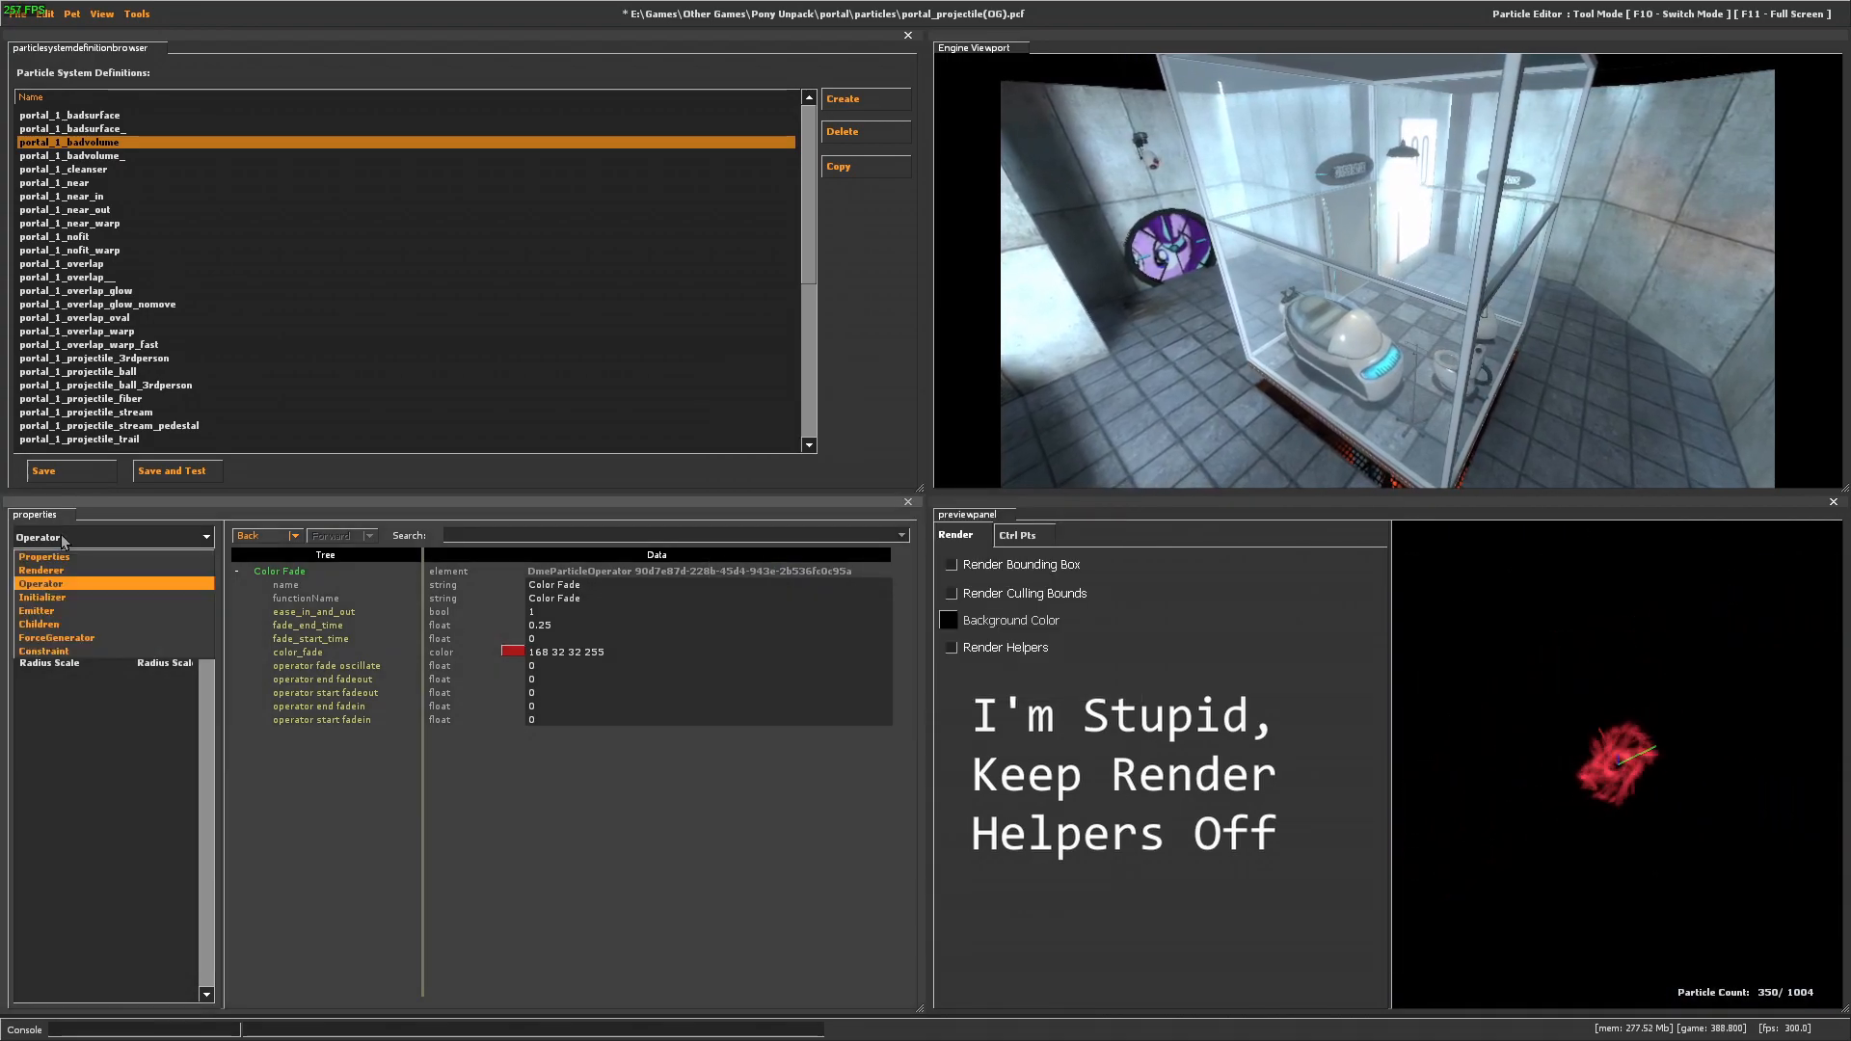
left_click(43, 597)
left_click(514, 626)
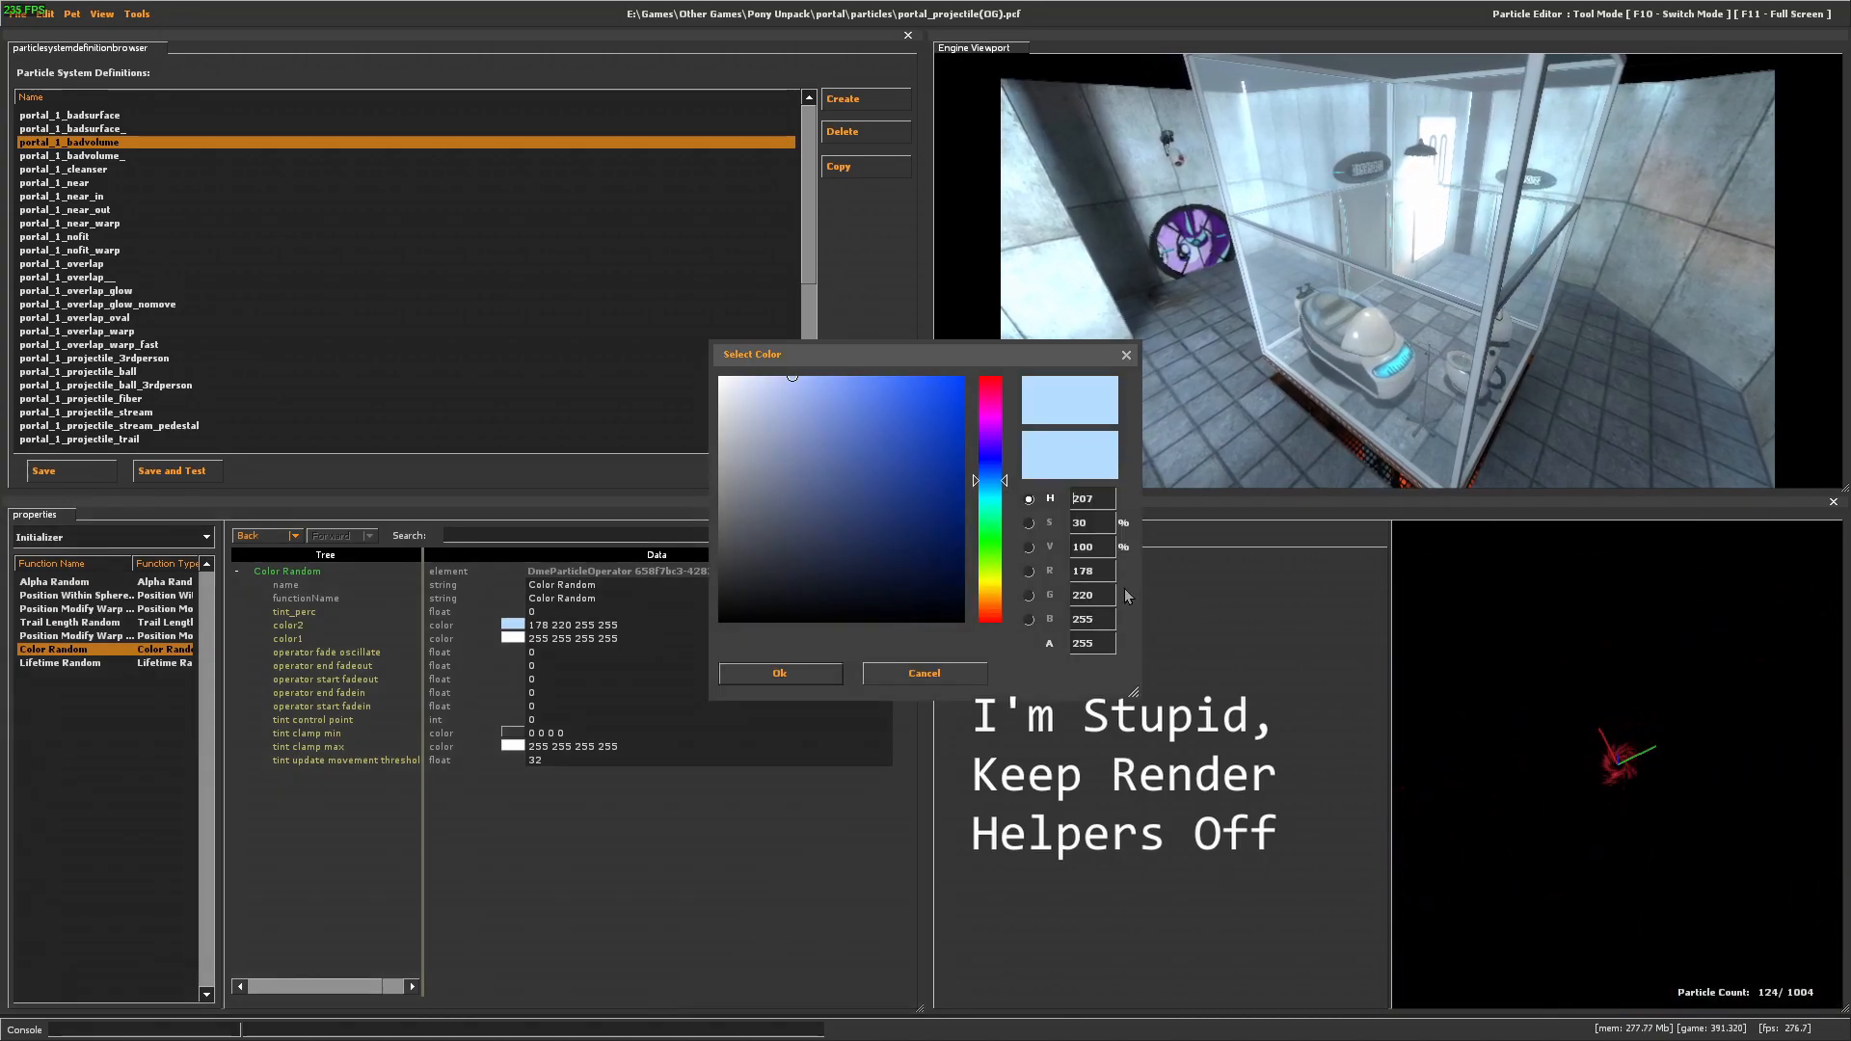
type("1")
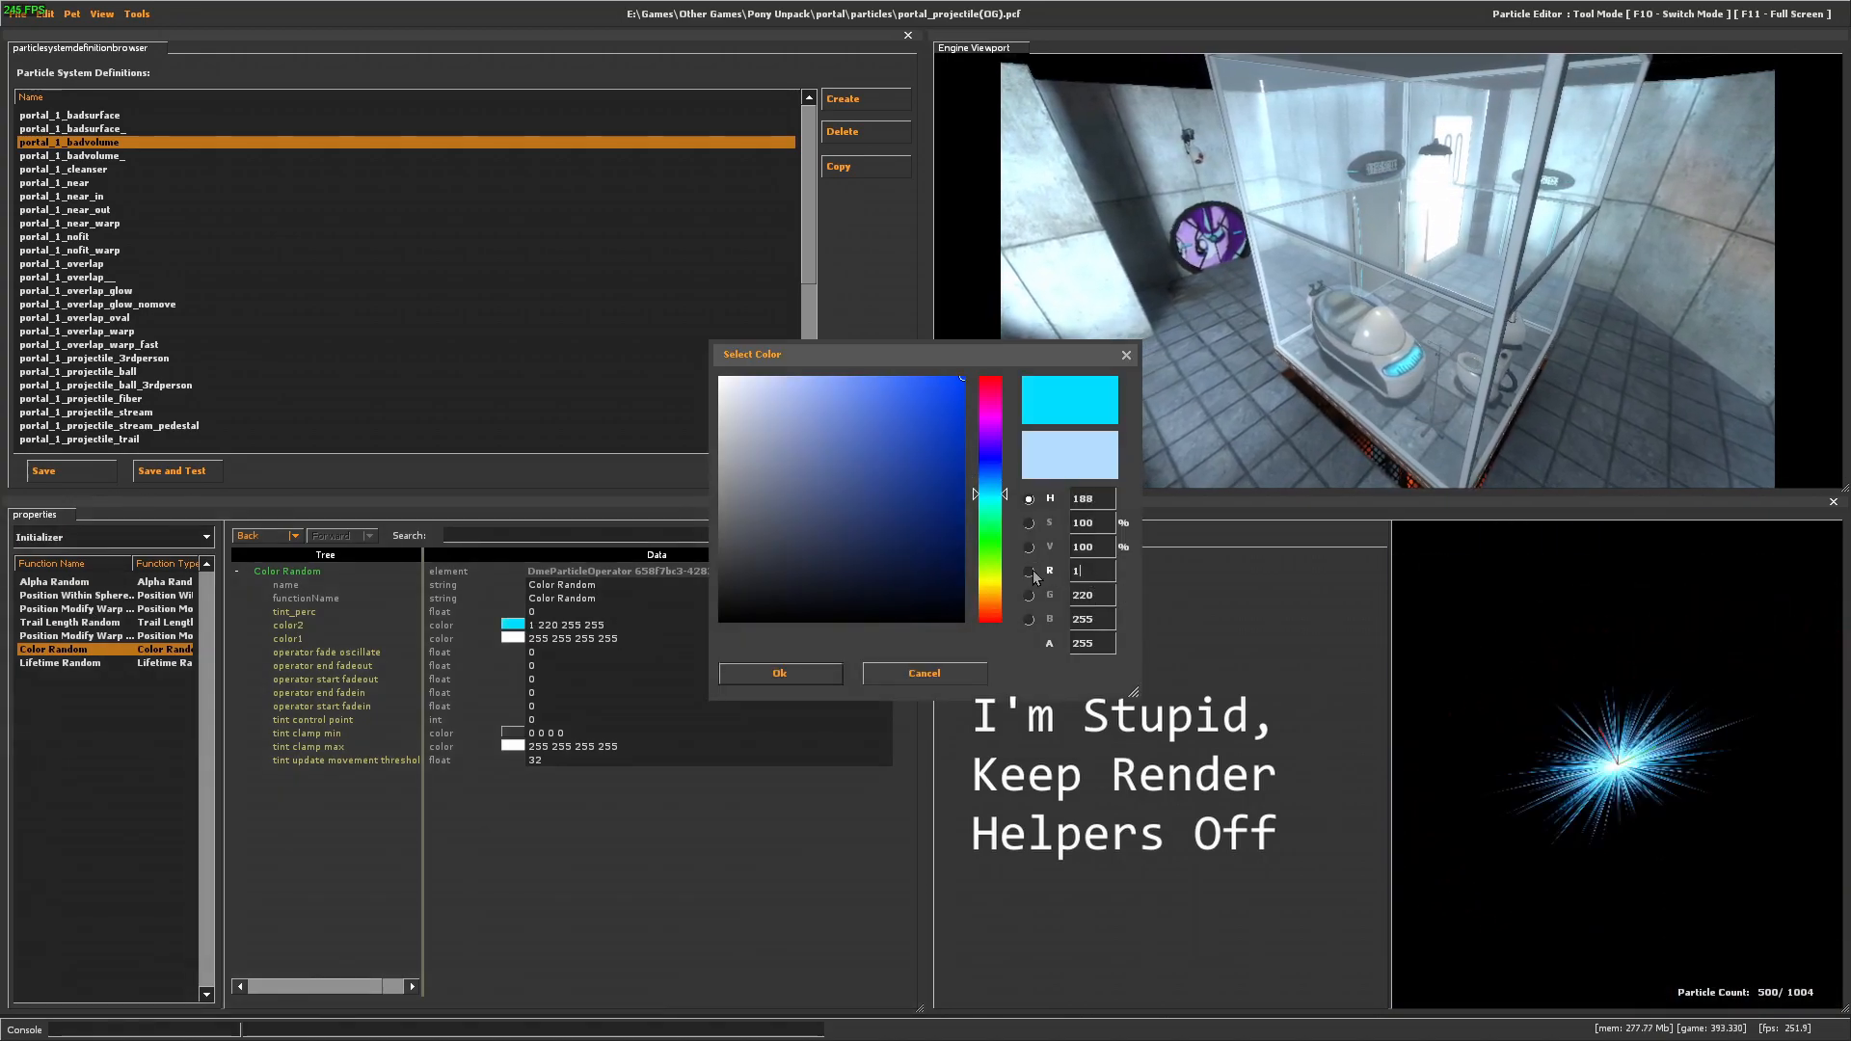
type("68")
key("Tab")
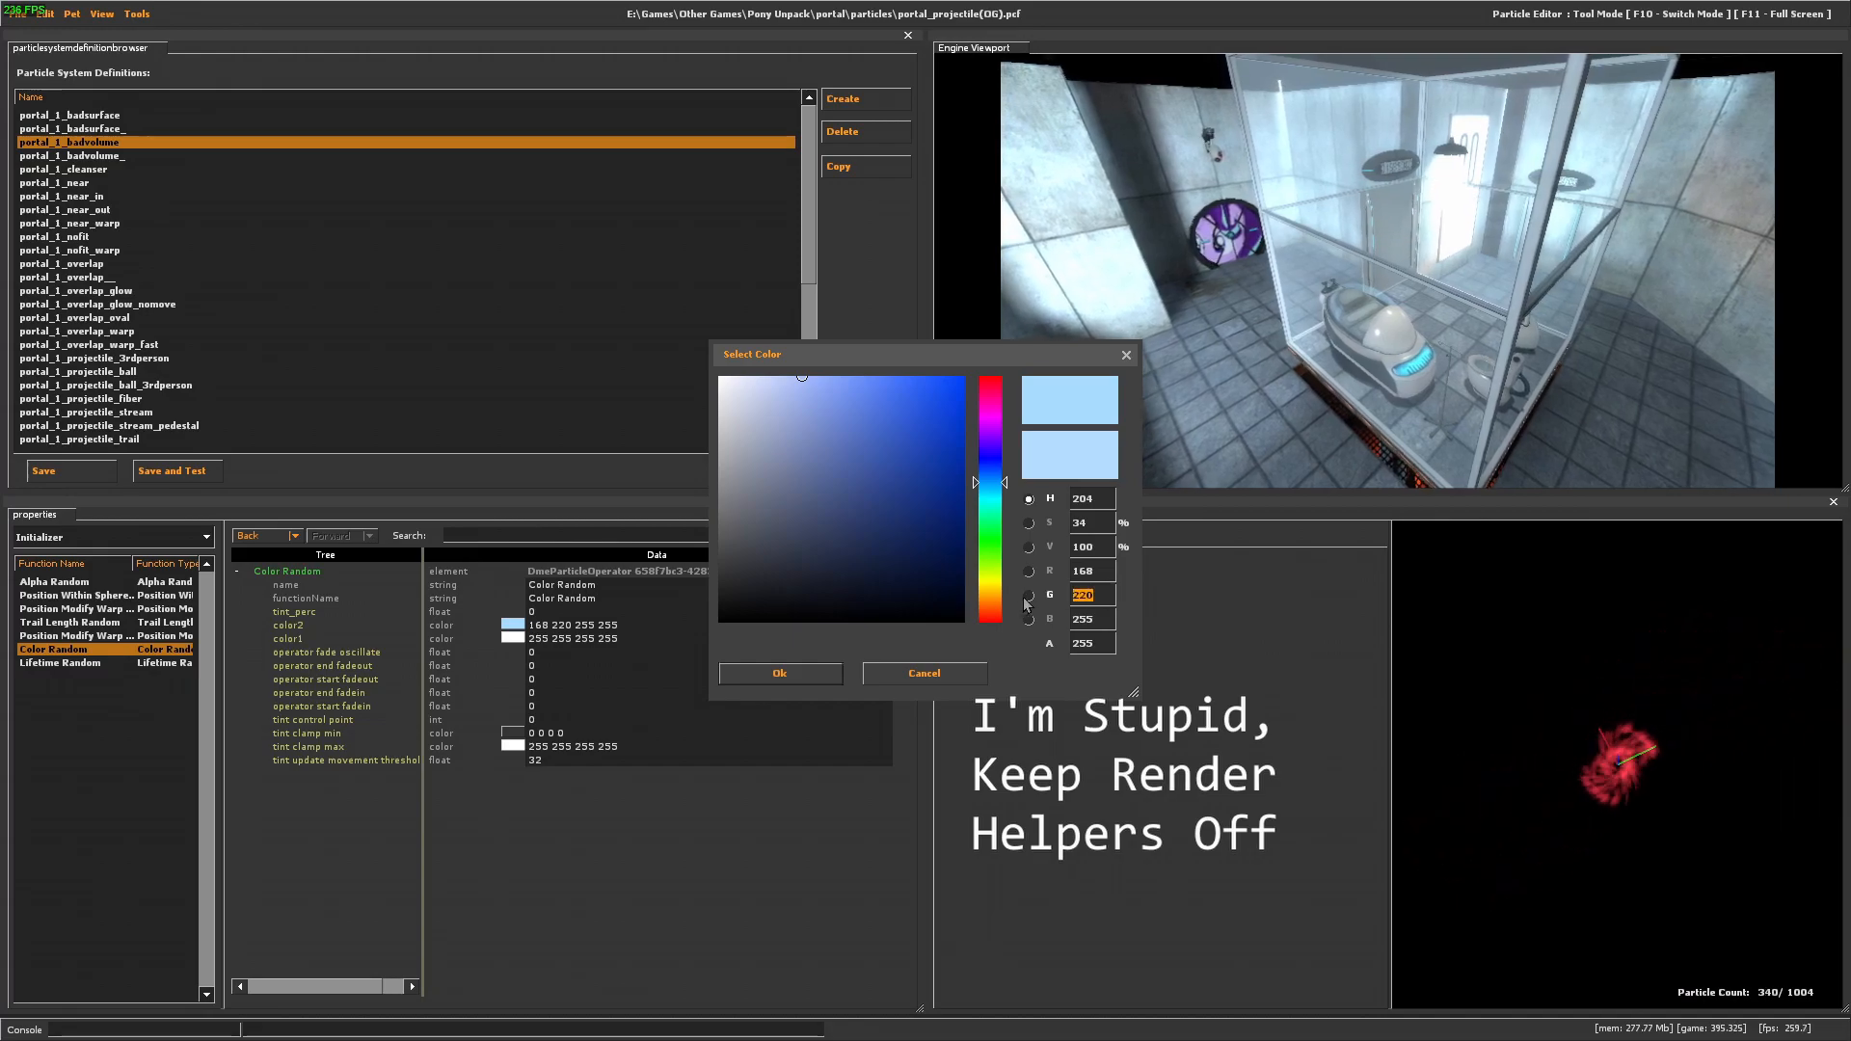
type("32")
key("Tab")
type("32")
left_click(764, 672)
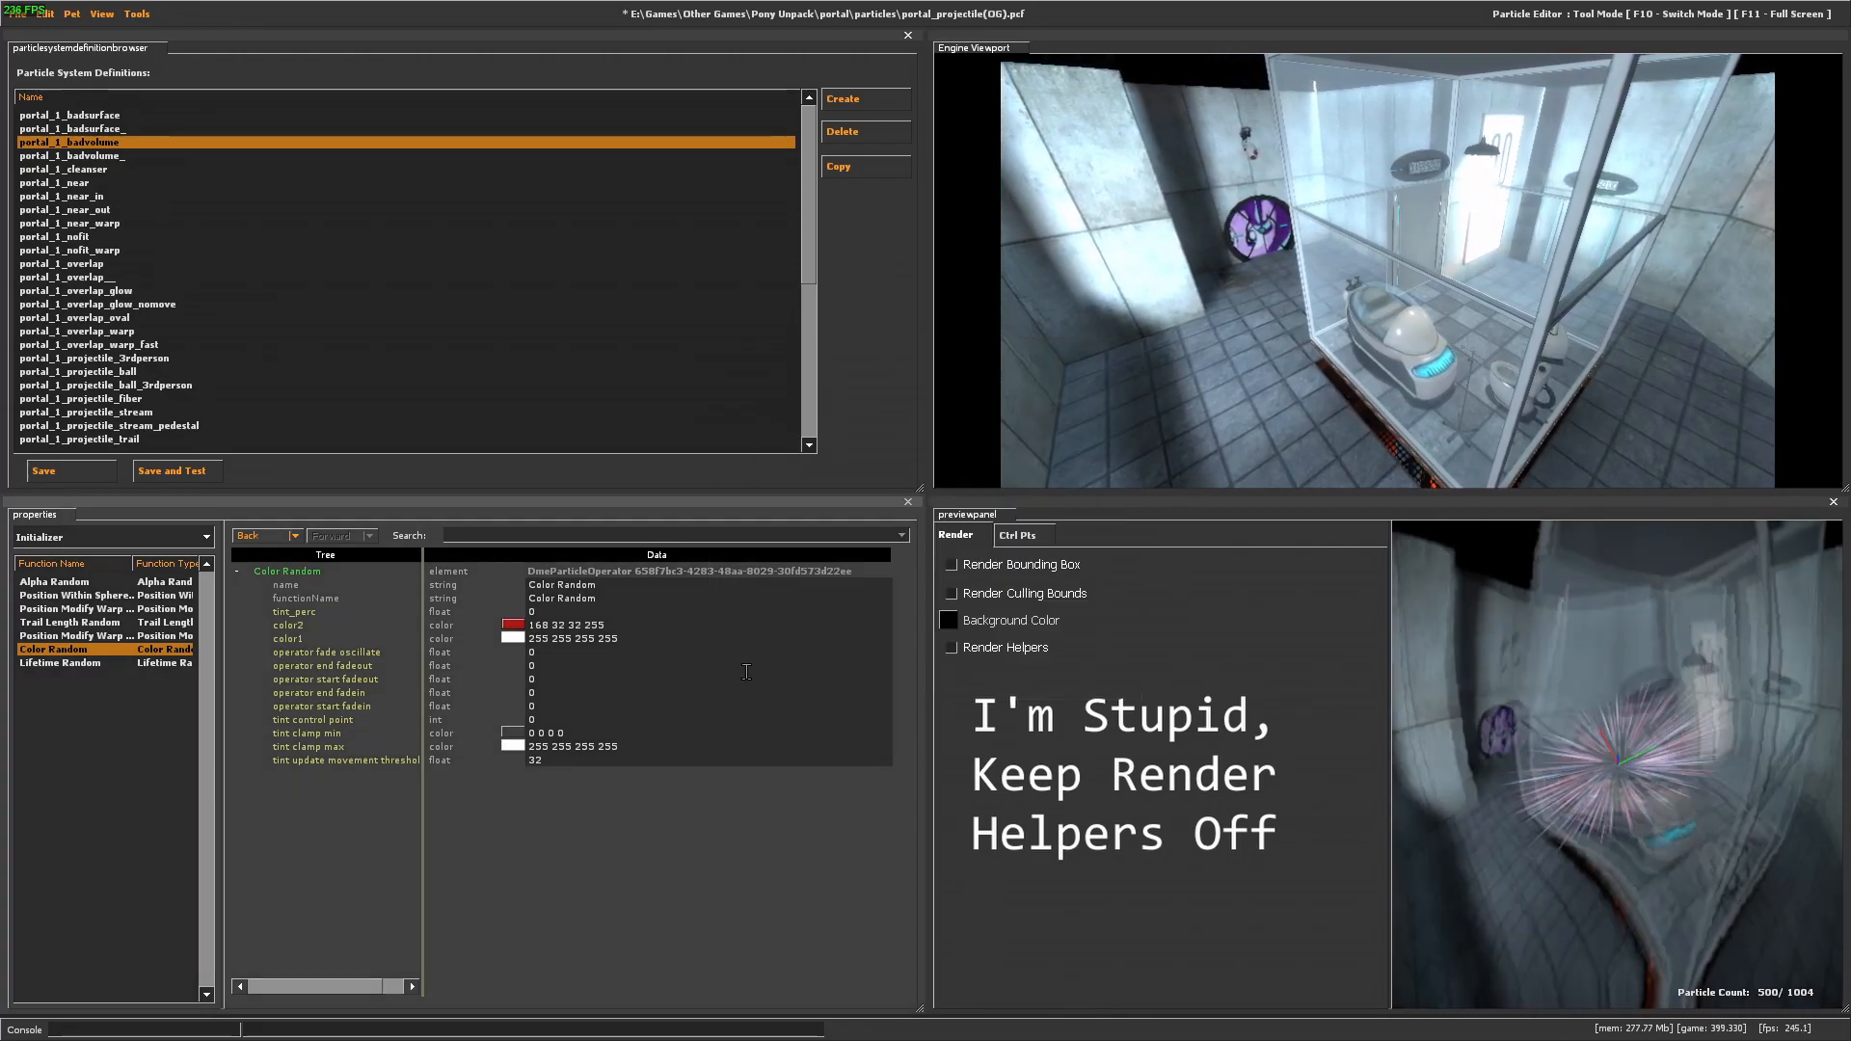
left_click(516, 639)
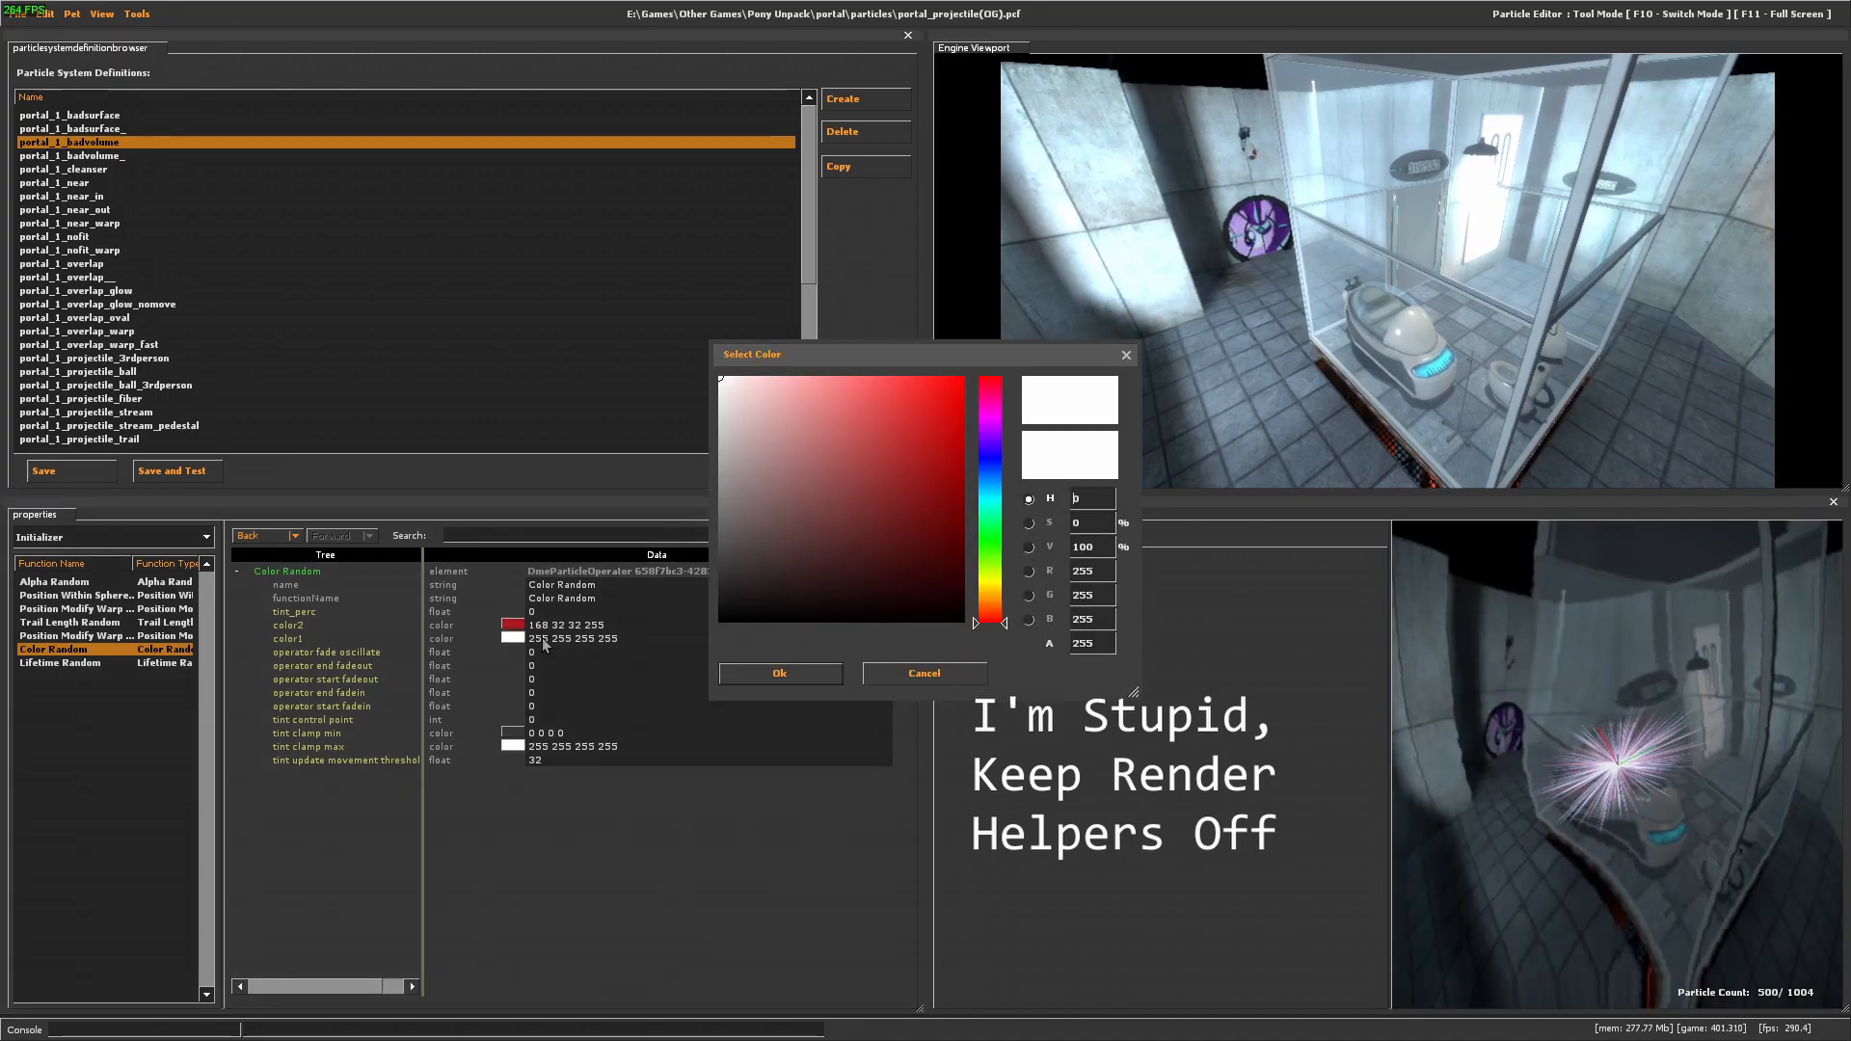
type("16")
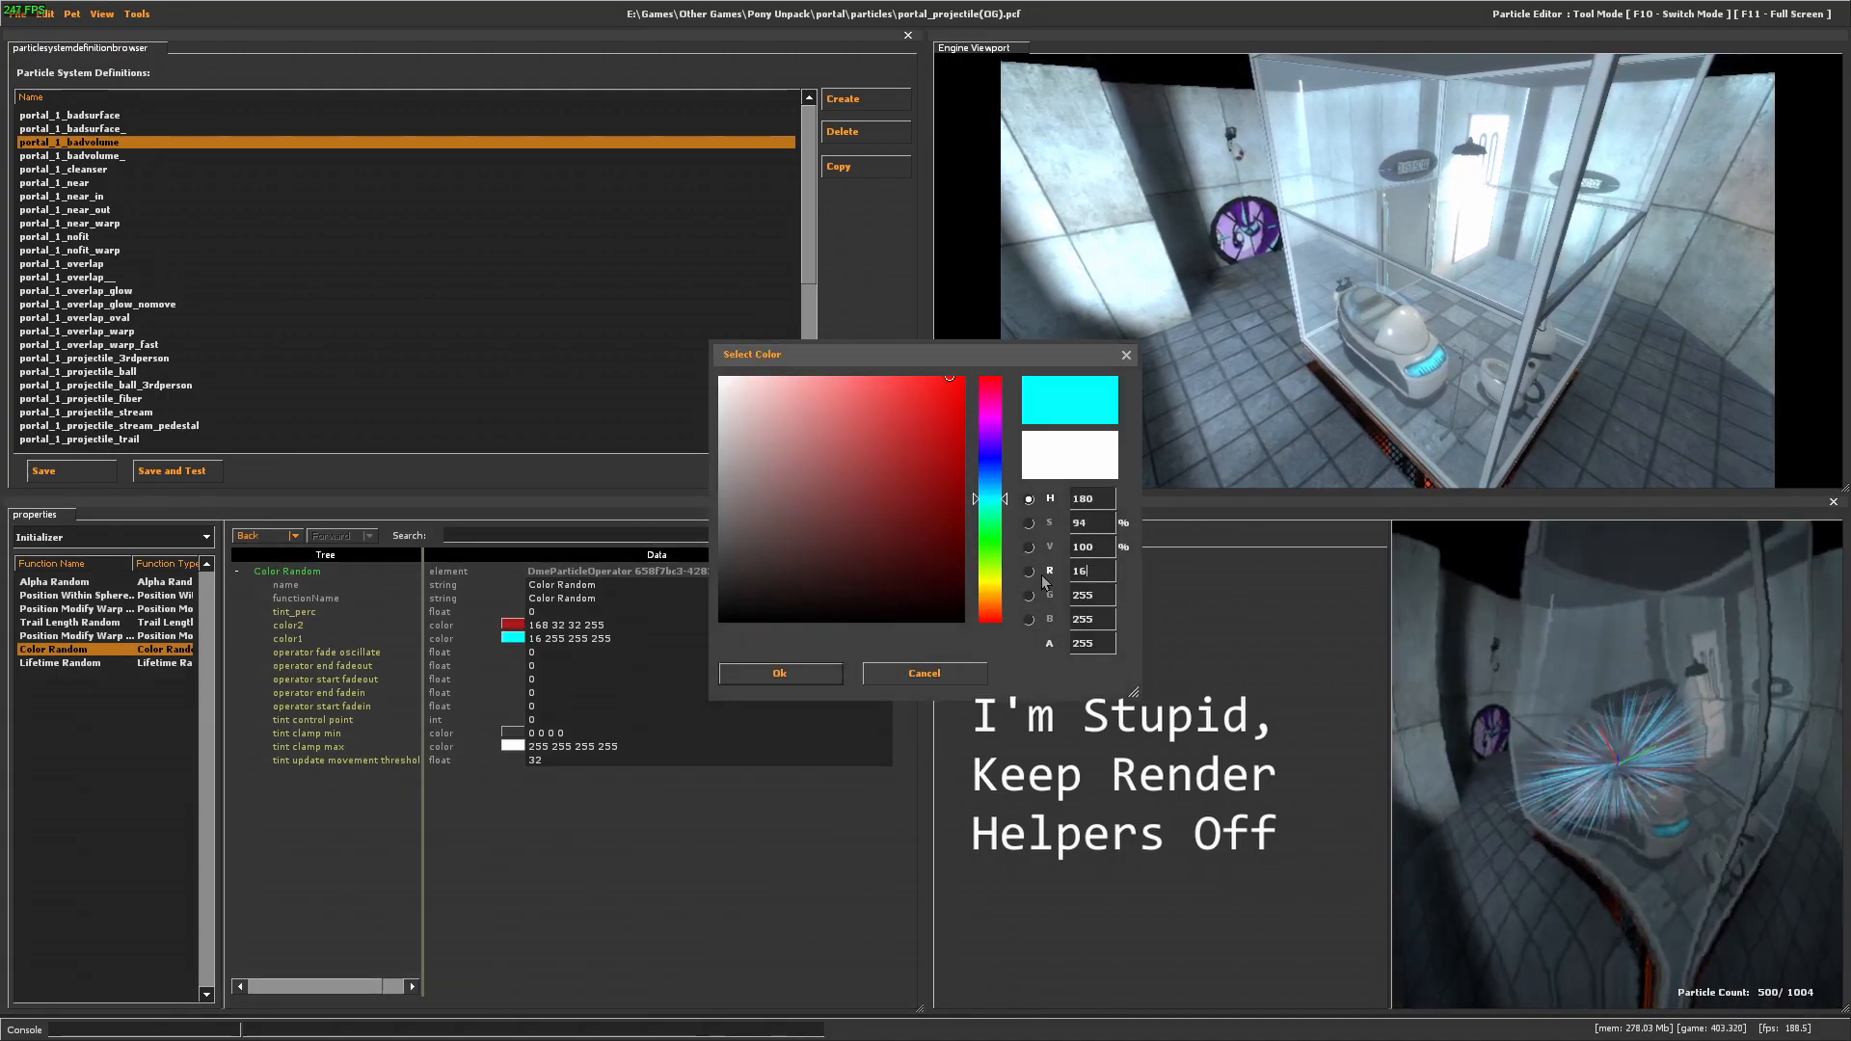
type("8")
left_click_drag(1107, 599, 1049, 626)
type("32 32")
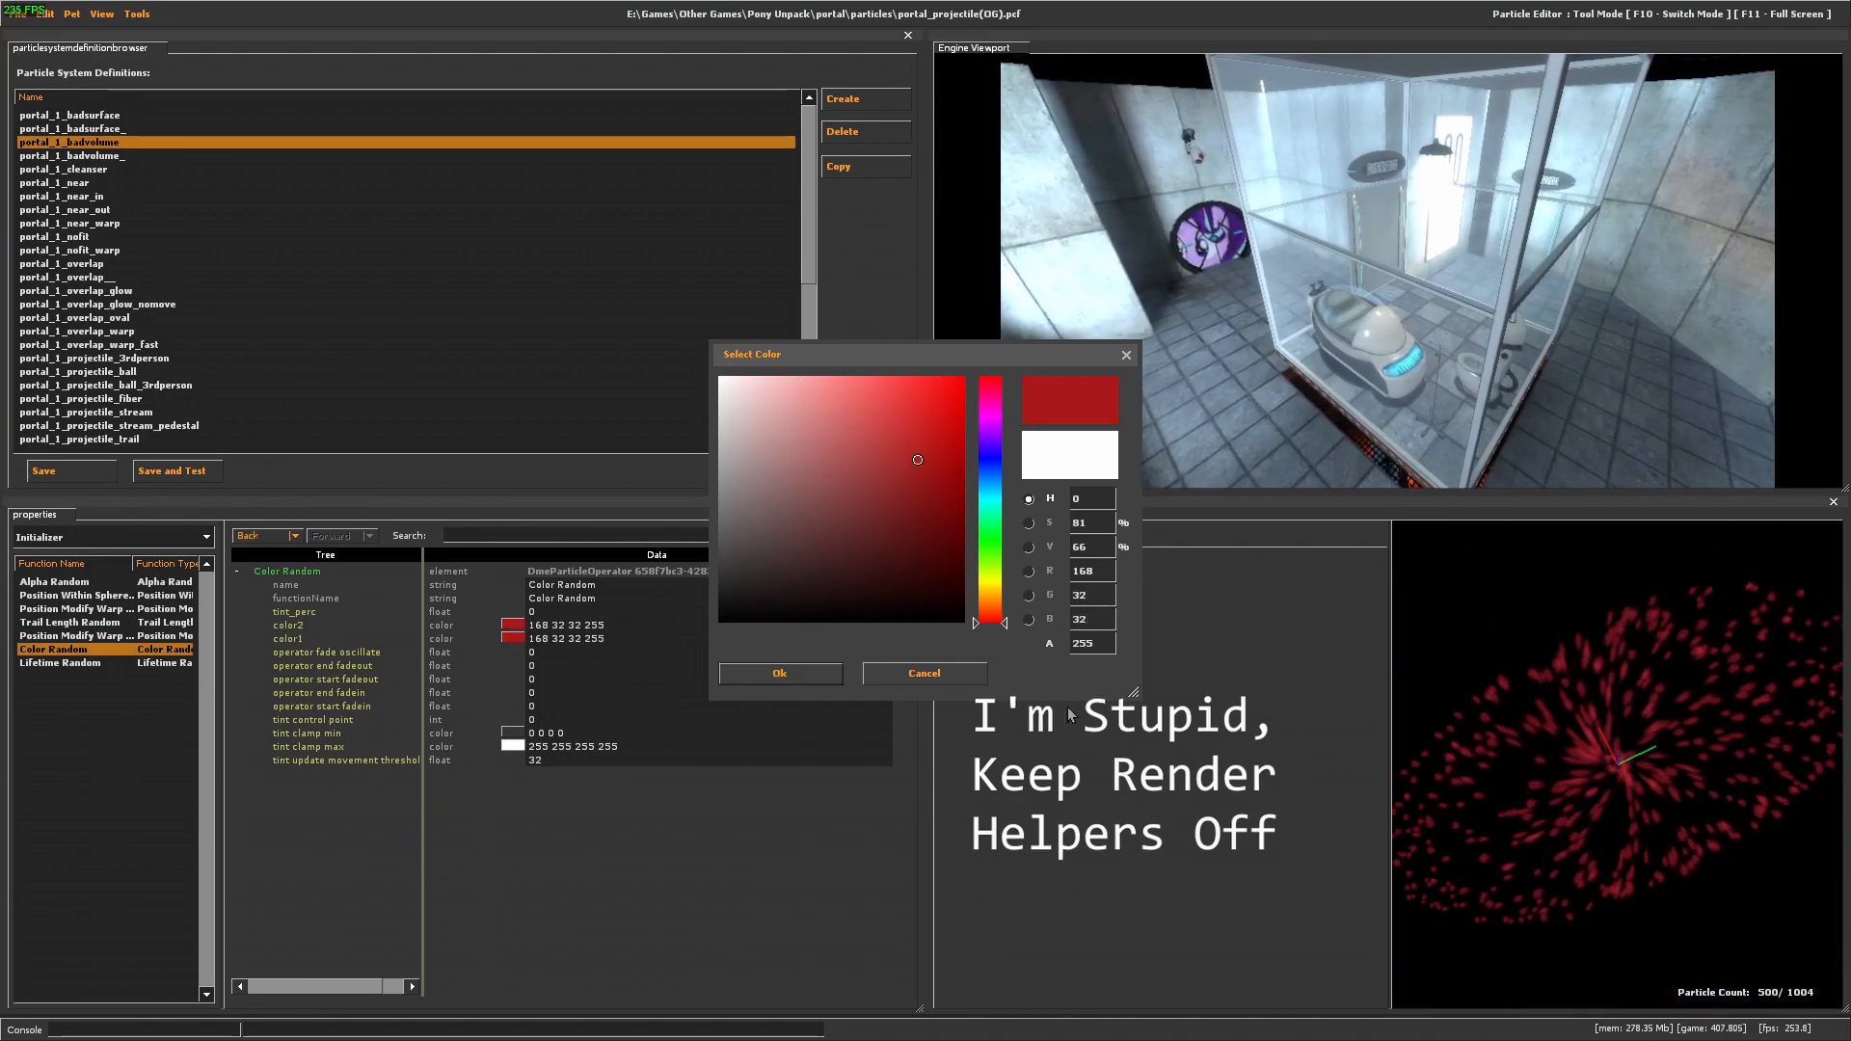
left_click(810, 674)
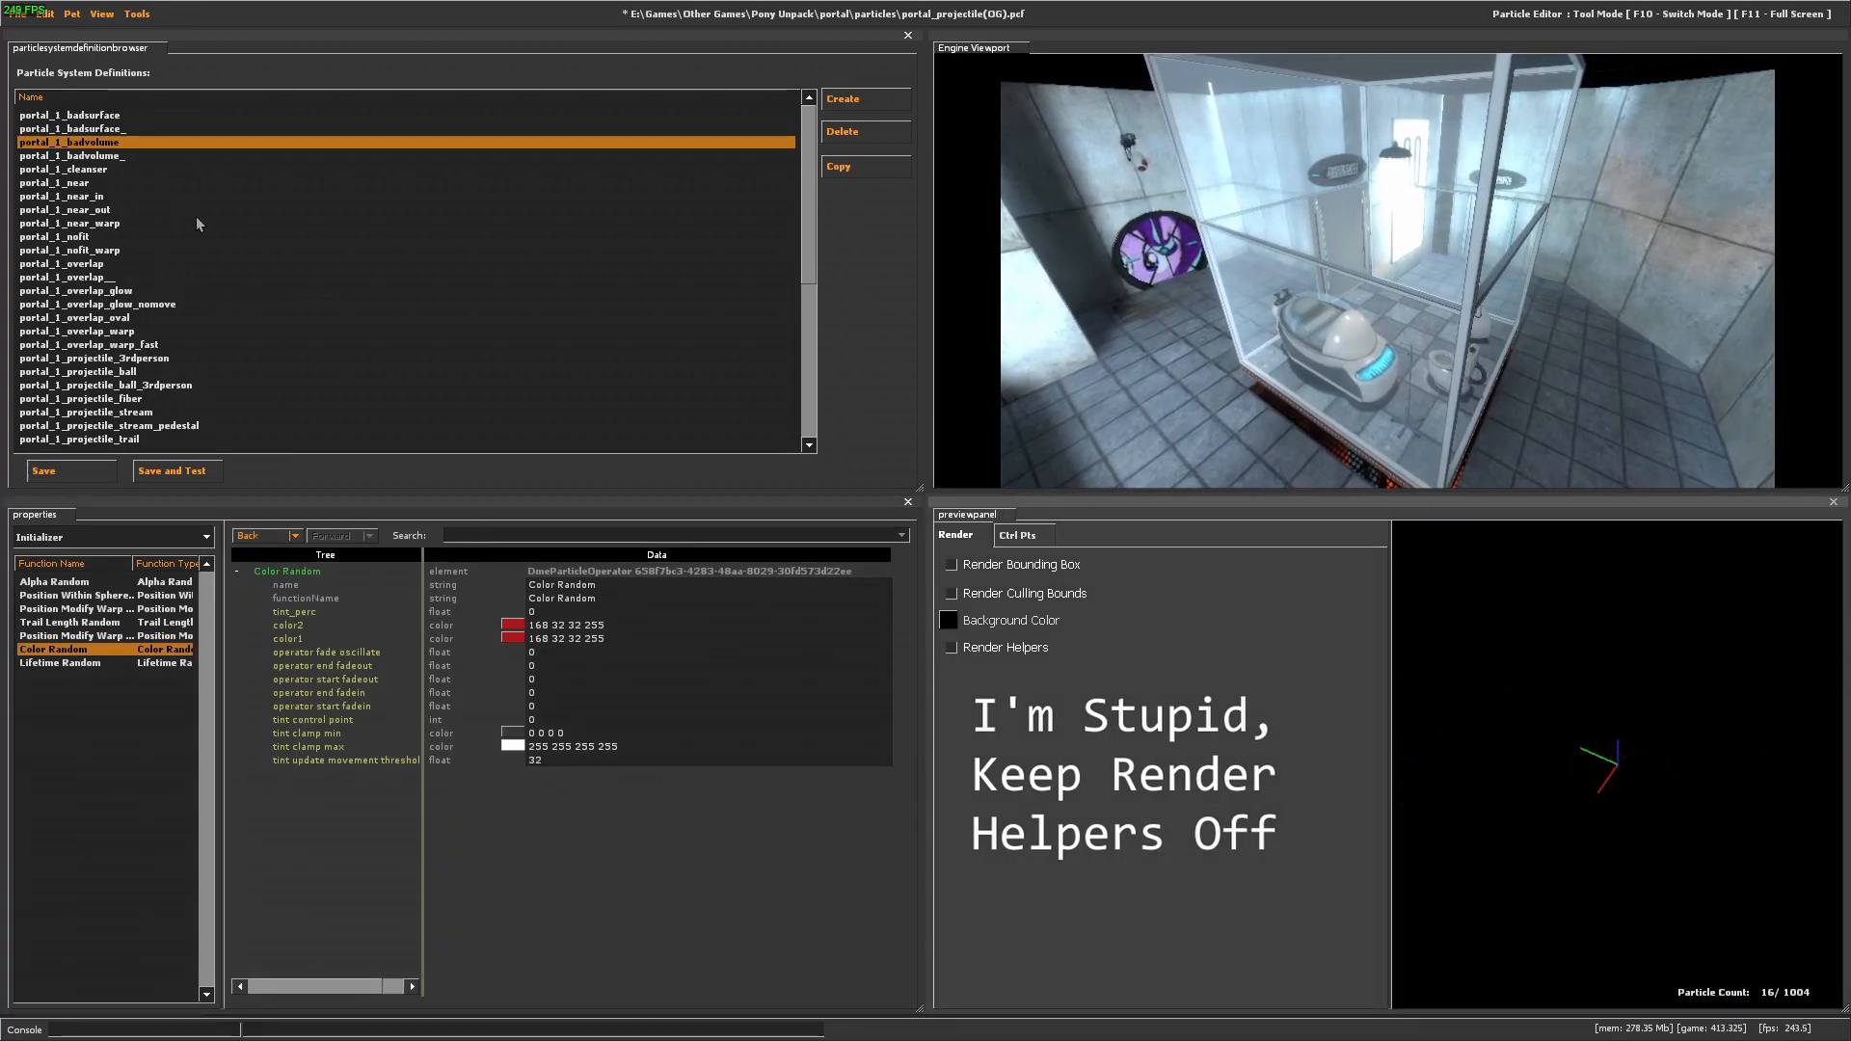
Preview several other particle systems further down the list, ending with portal_2_projectile_fiber.
scroll(181, 212, "down", 7)
left_click(186, 144)
left_click(196, 183)
left_click(230, 306)
left_click(254, 384)
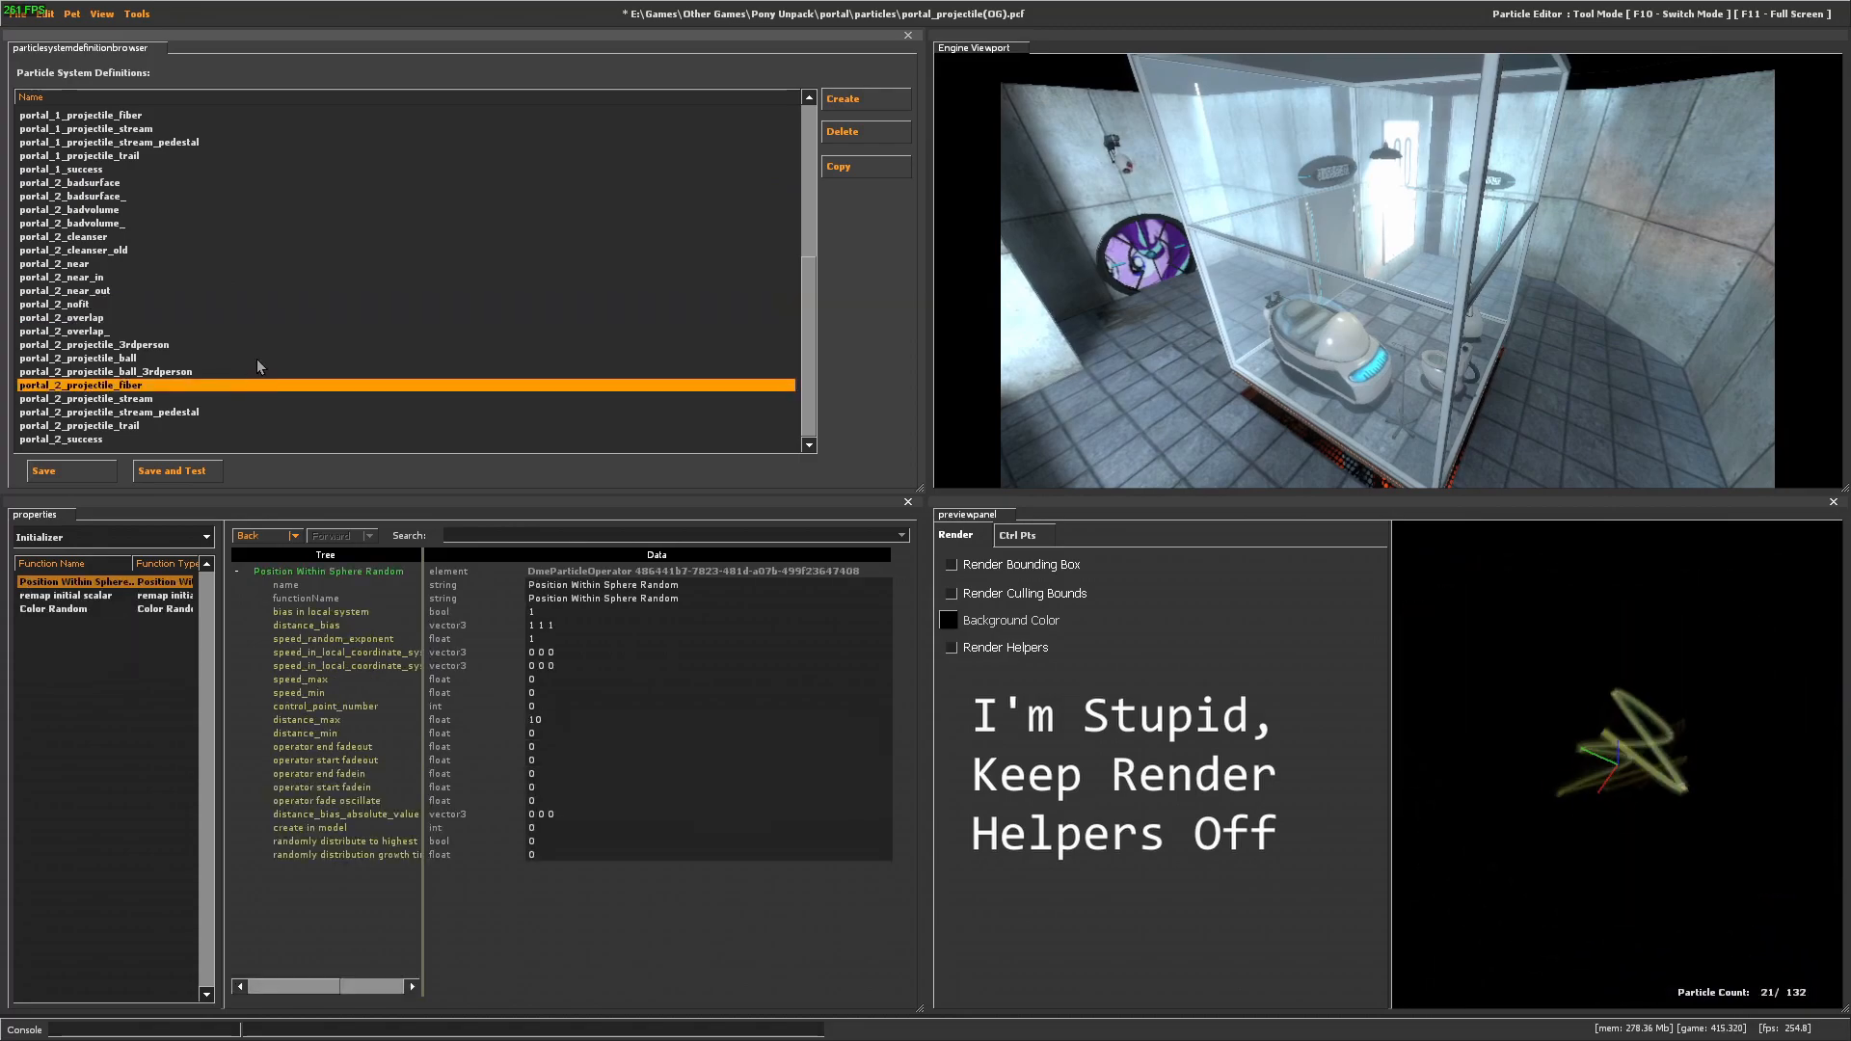
scroll(290, 333, "up", 7)
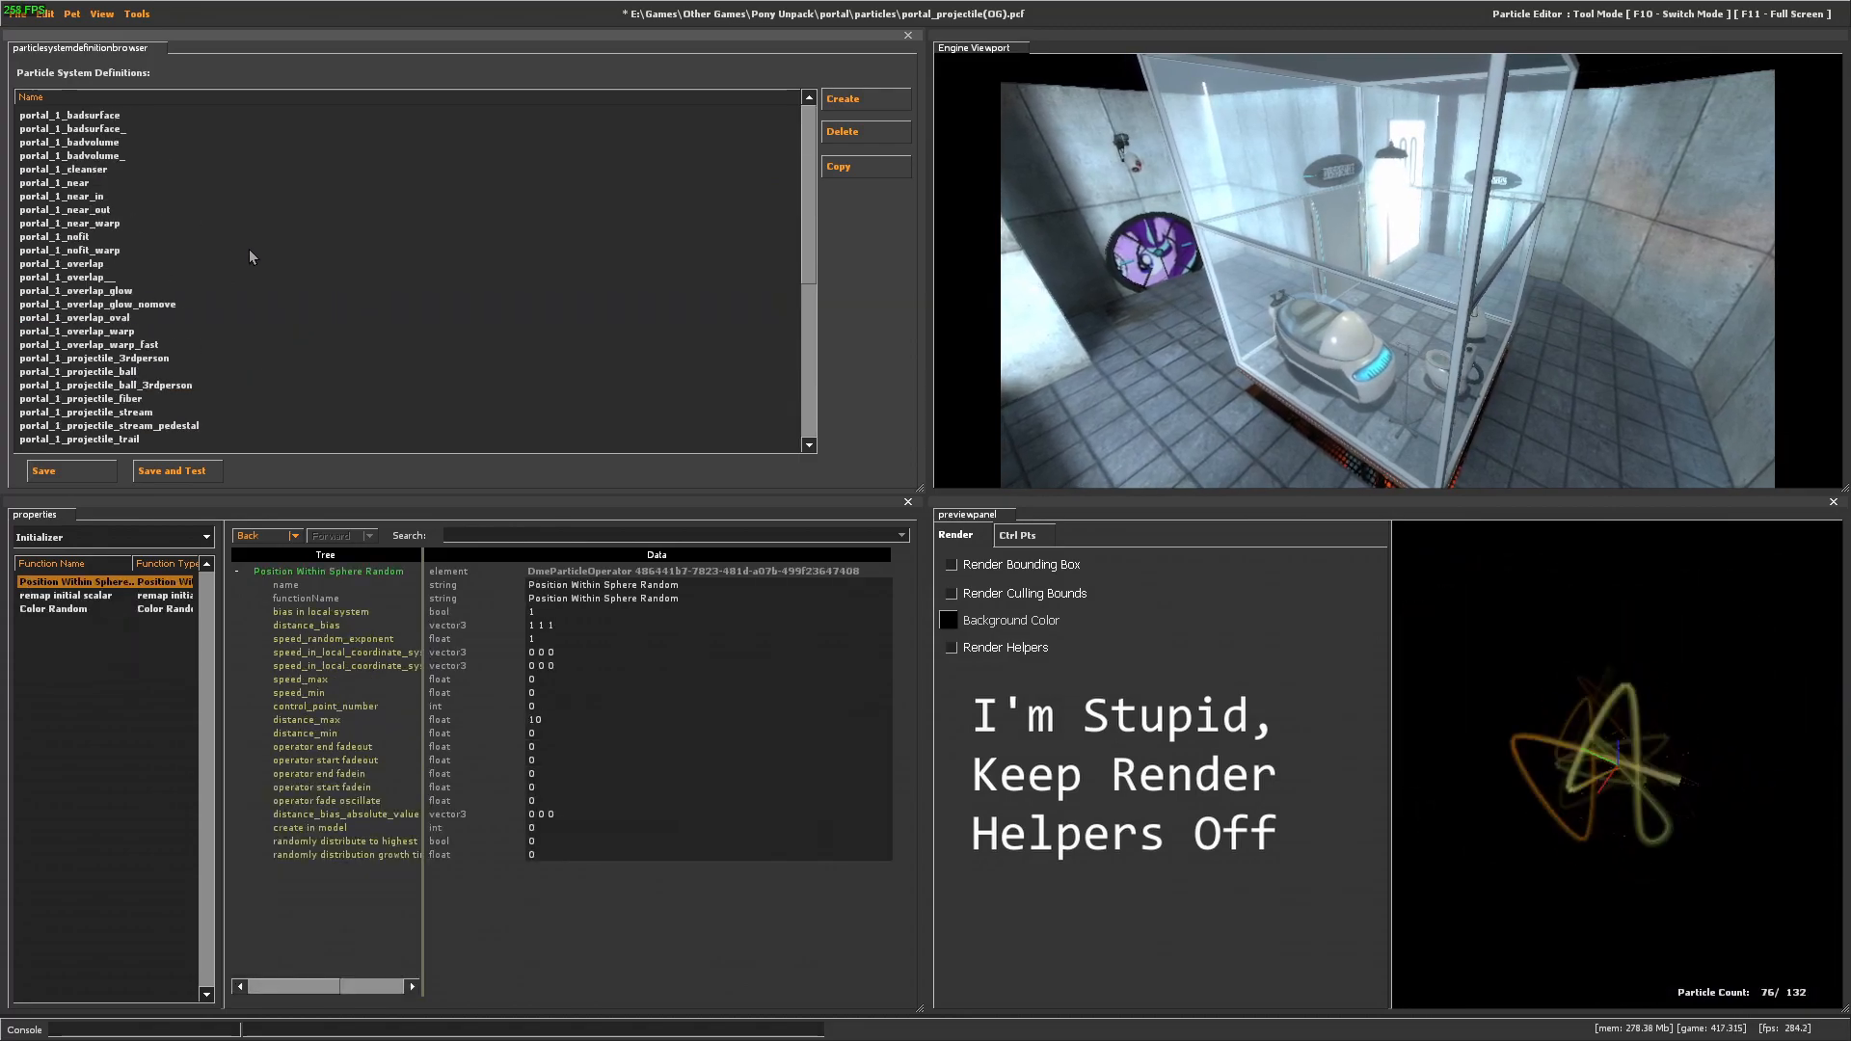